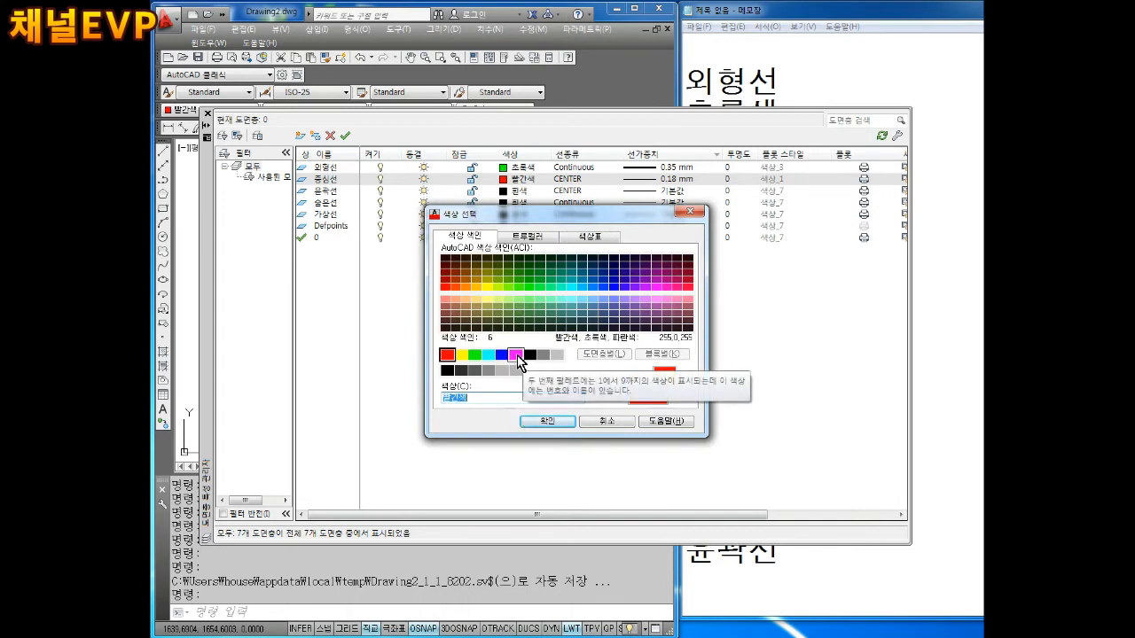
In Notepad, add the lines 선홍색, 패턴 and 0.18 under the 가상선 heading
click(952, 317)
click(719, 426)
text(선홍ㅅ0ㄱ)
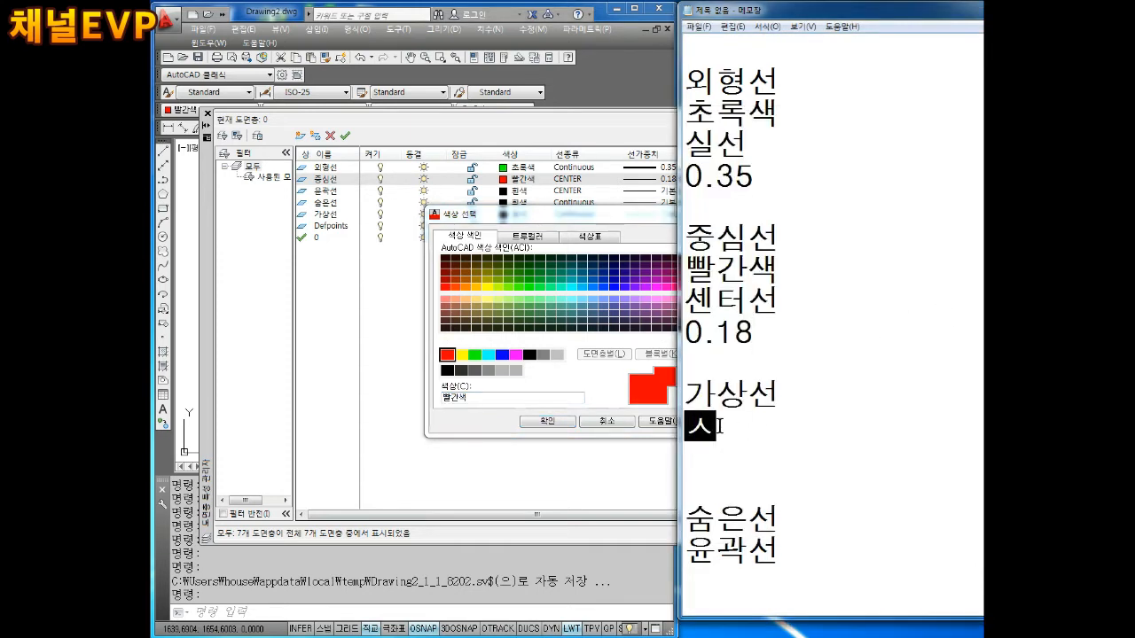
key(BackSpace)
key(BackSpace)
text(ㅐㄱ)
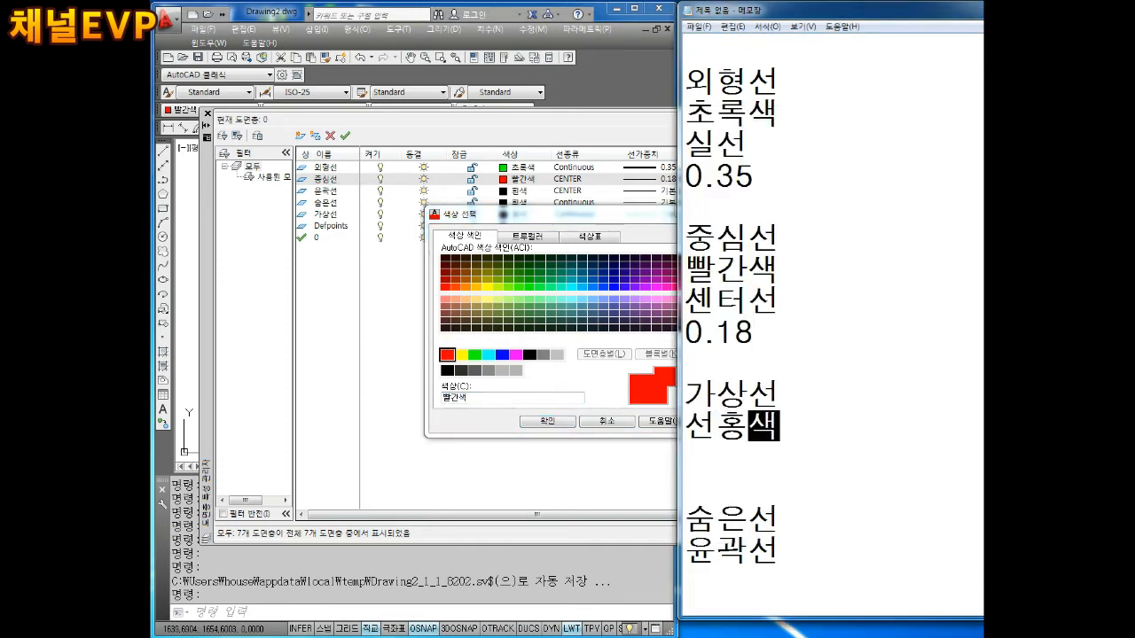
key(Return)
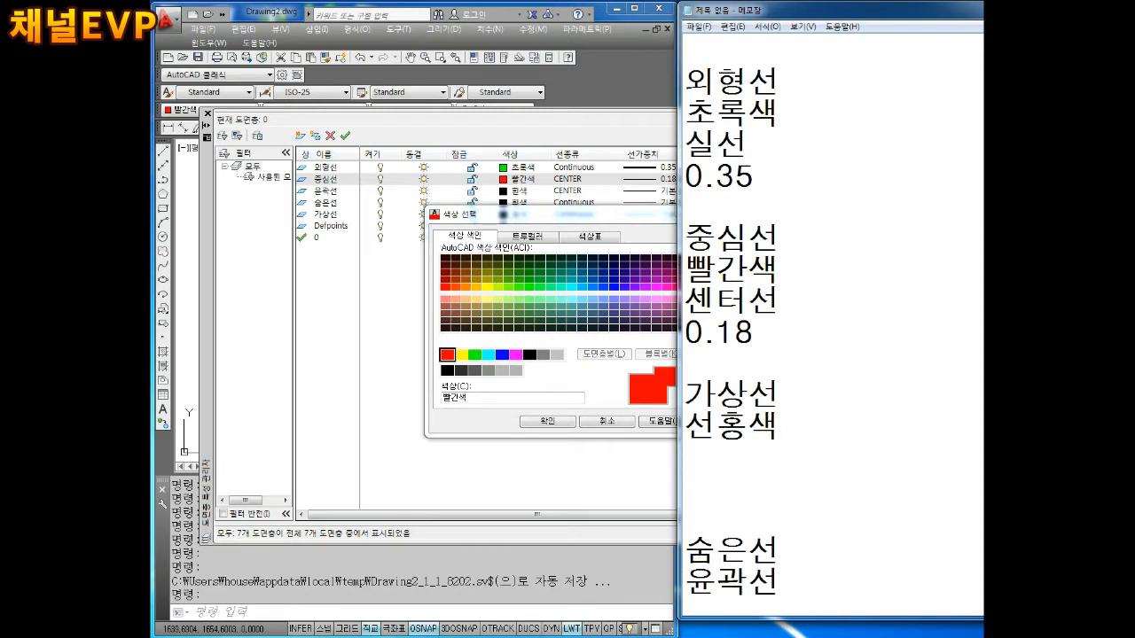
text(패턴)
key(Return)
text(0.18)
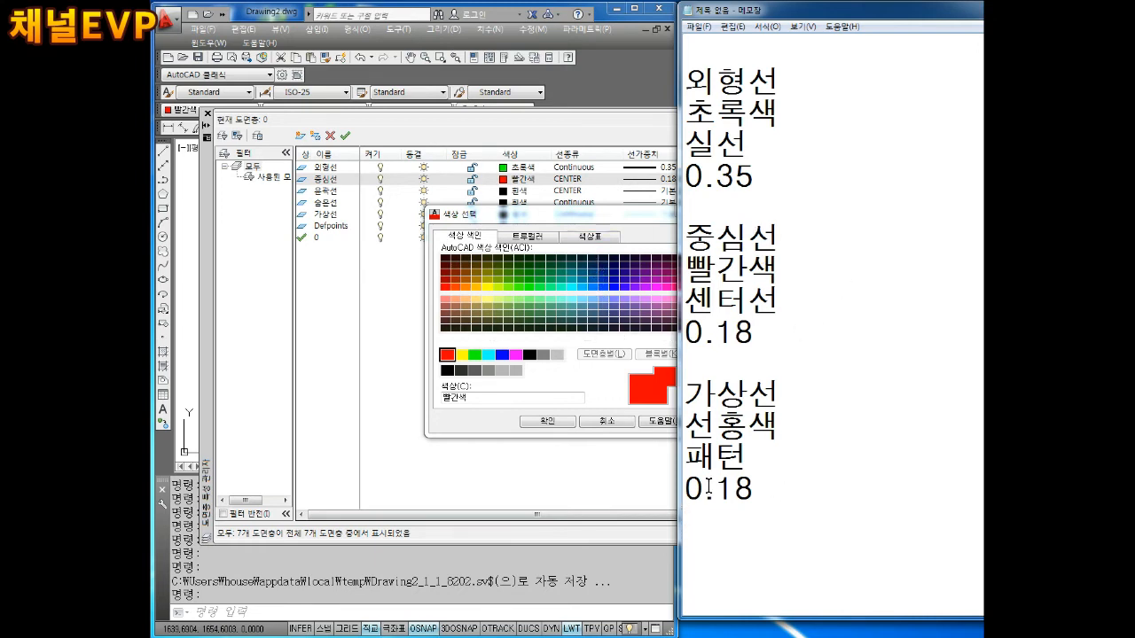
Back in AutoCAD, dismiss the 중심선 colour selection and set the 가상선 layer's colour to magenta (선홍색)
click(605, 425)
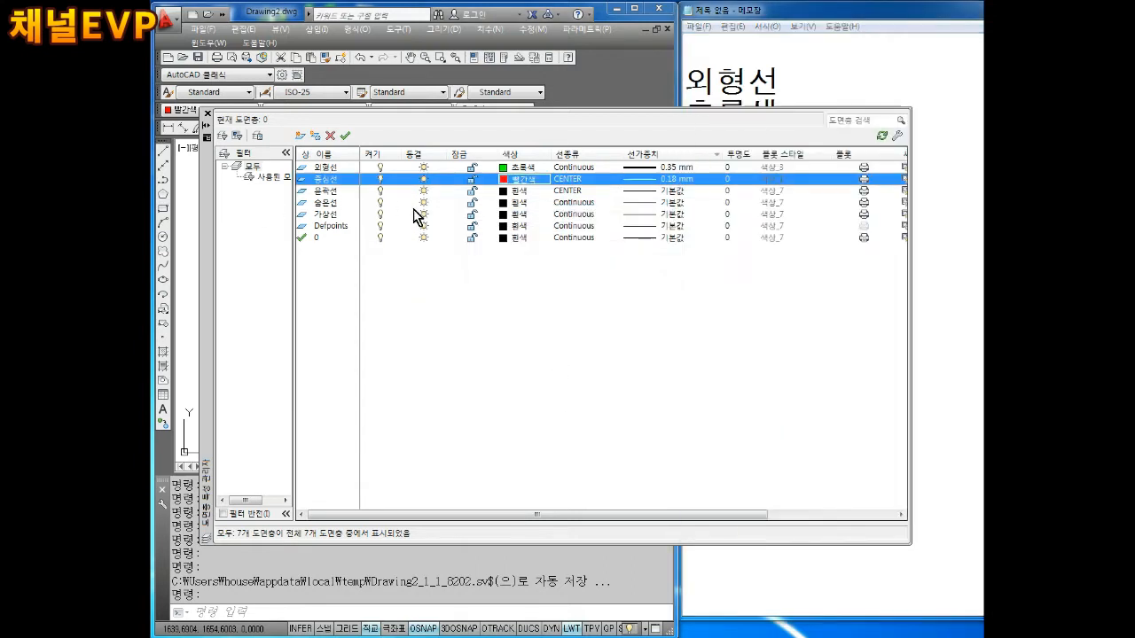
click(519, 214)
click(515, 355)
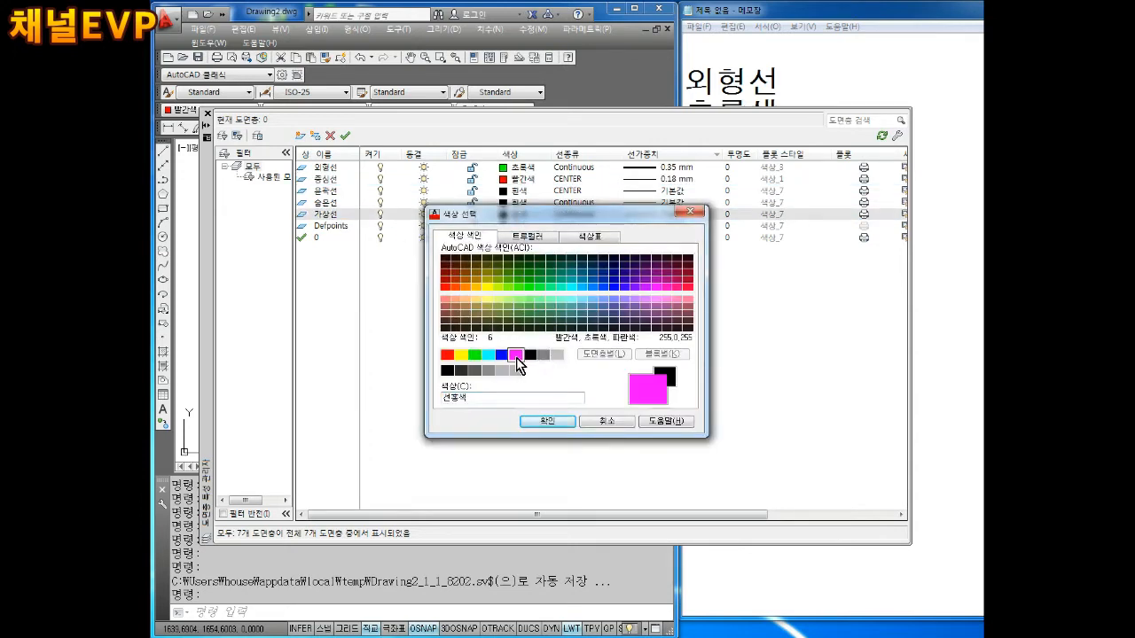
click(547, 421)
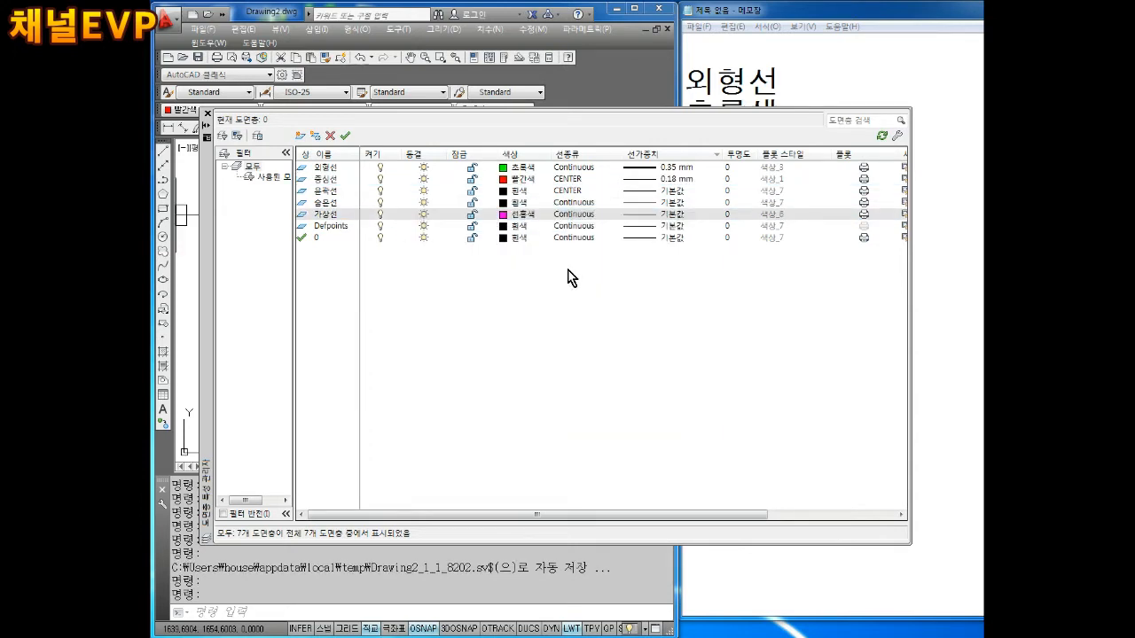
Assign the PHANTOM linetype and a 0.18 mm lineweight to the 가상선 layer
click(580, 216)
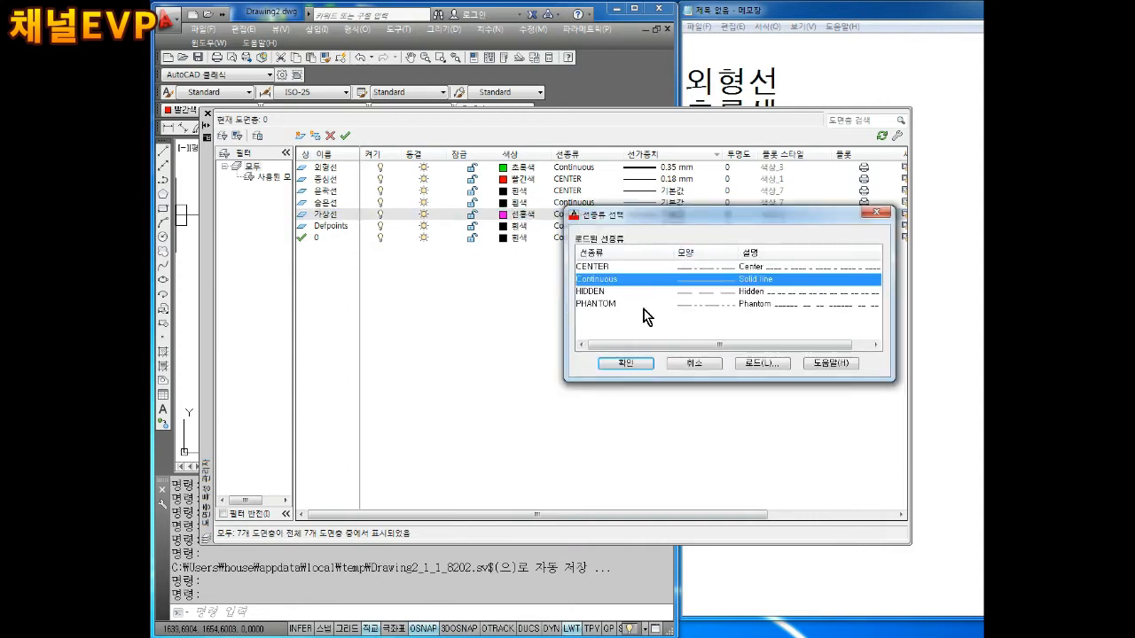
click(591, 306)
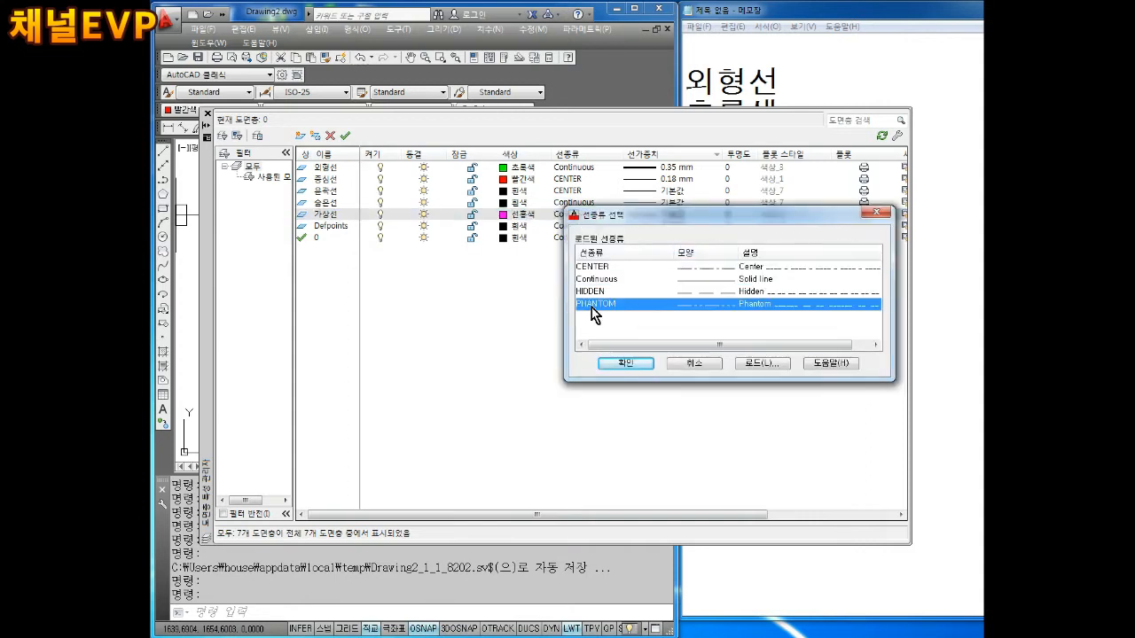
click(635, 364)
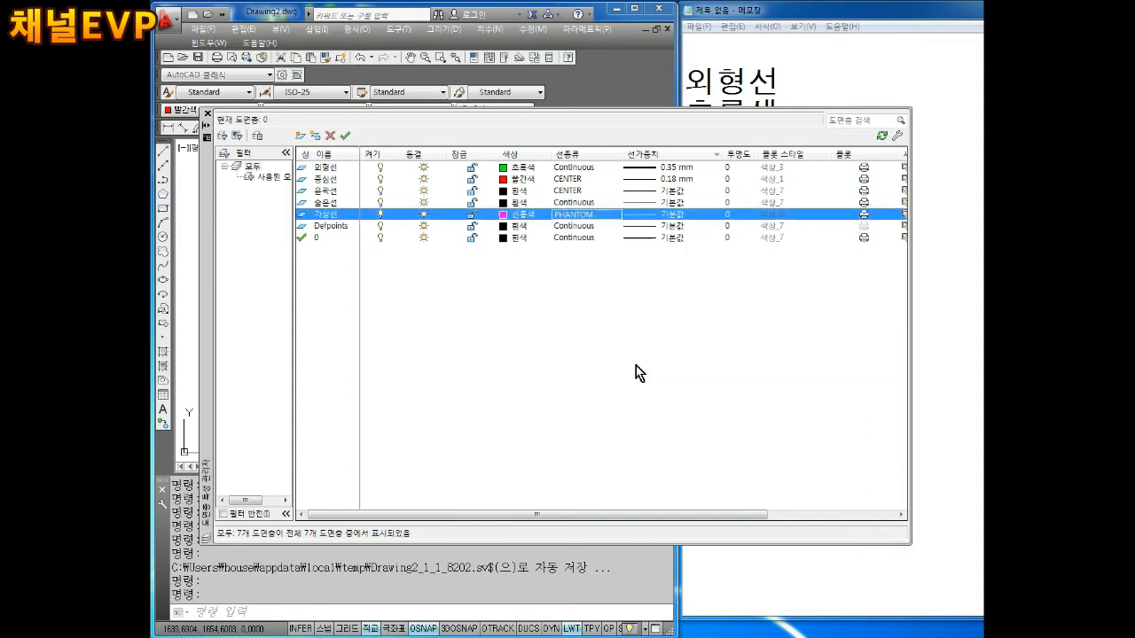
click(645, 217)
click(554, 320)
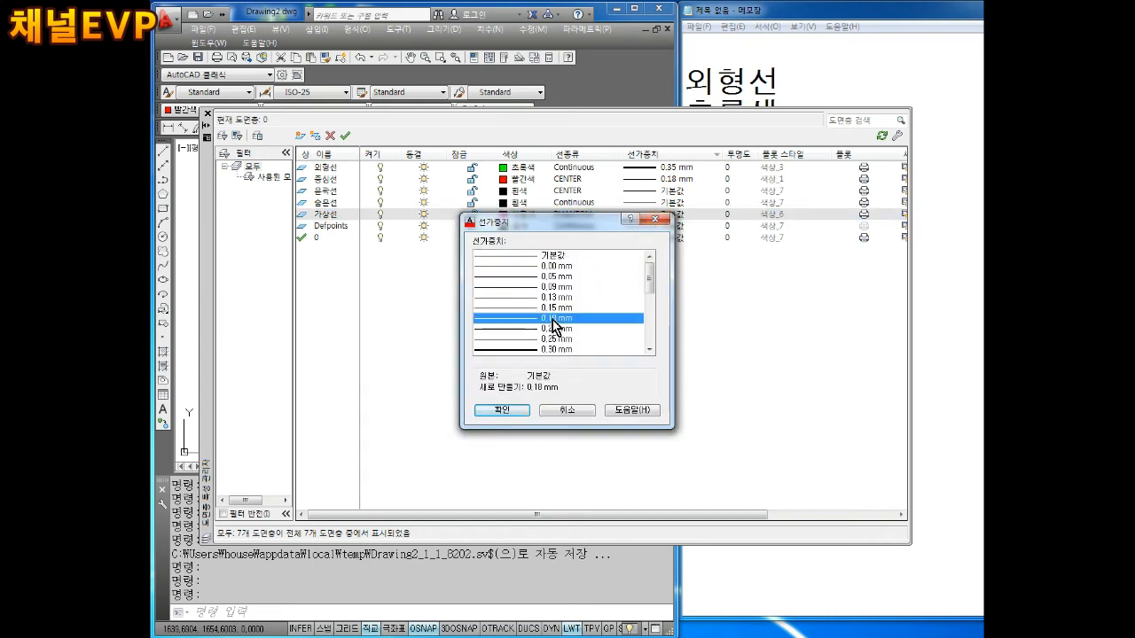
click(502, 411)
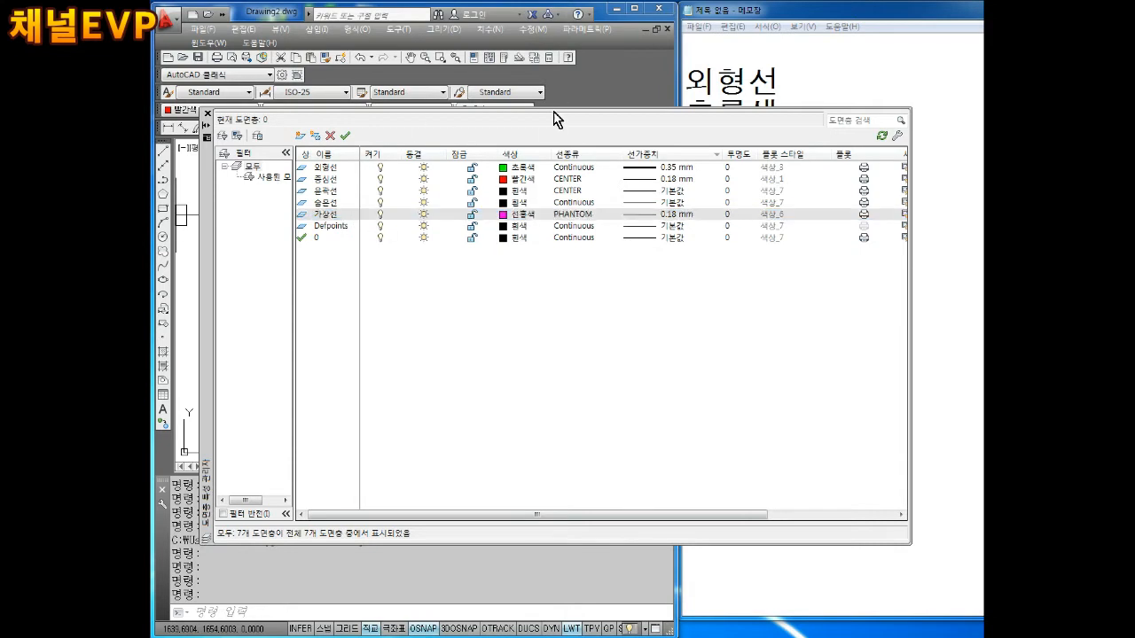
click(288, 112)
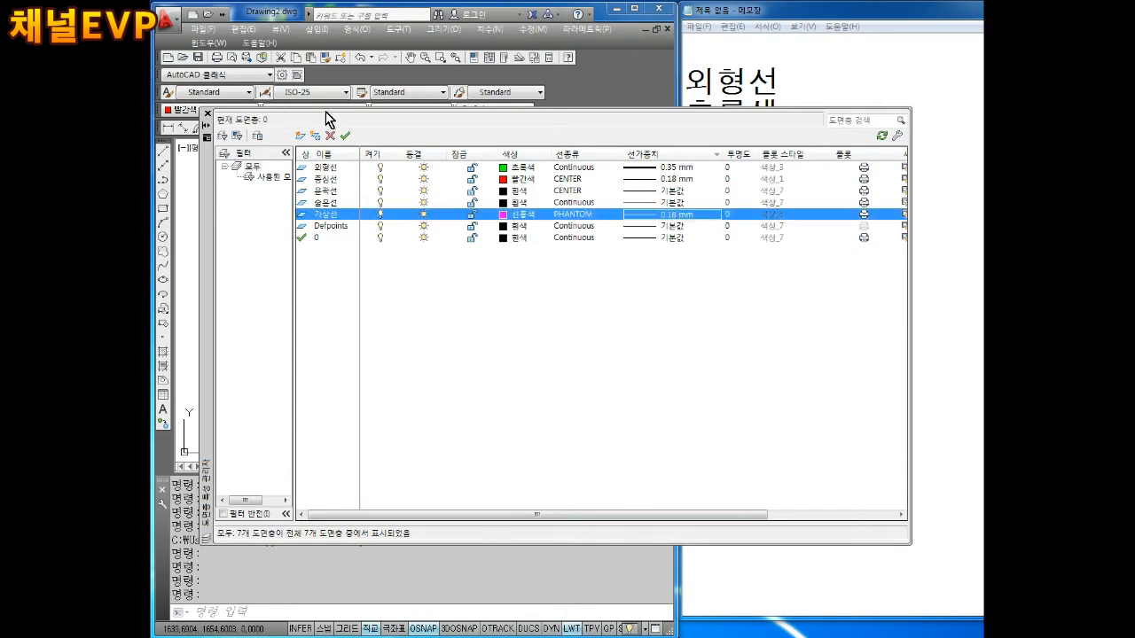
In the Notepad list, remove the extra blank lines above 숨은선, leaving one blank line after the 가상선 entry
click(952, 287)
click(739, 445)
scroll(780, 423, down, 2)
click(703, 305)
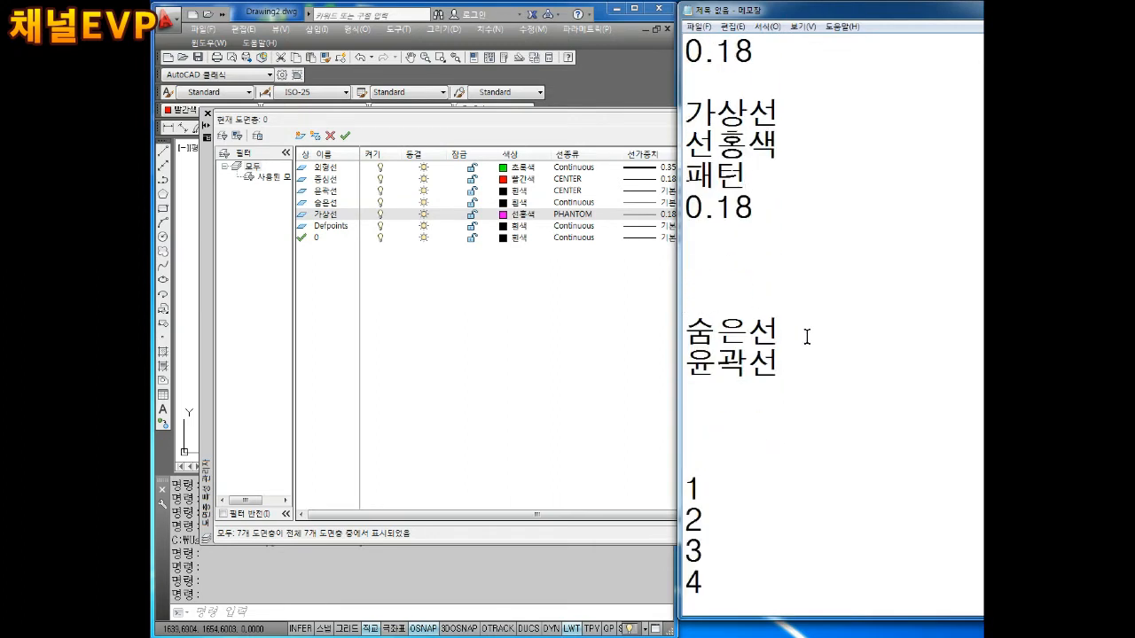
key(BackSpace)
key(BackSpace)
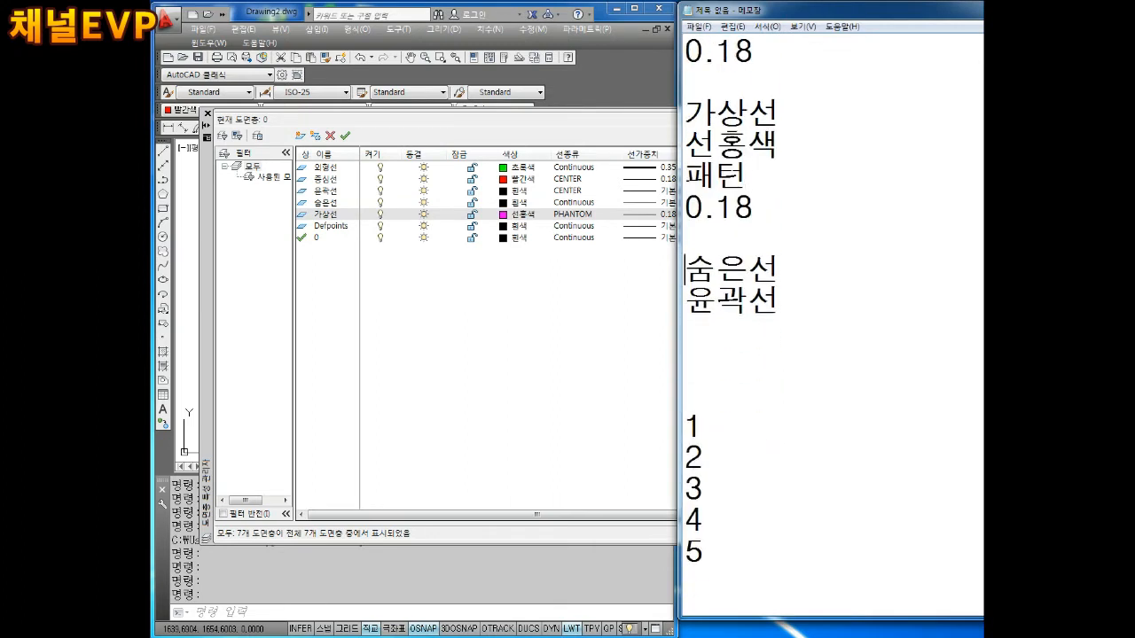
Add the lines 노랑색, 히든 and 0.25 under 숨은선, leaving a blank line before 윤곽선
key(Right)
key(Right)
key(Right)
key(Return)
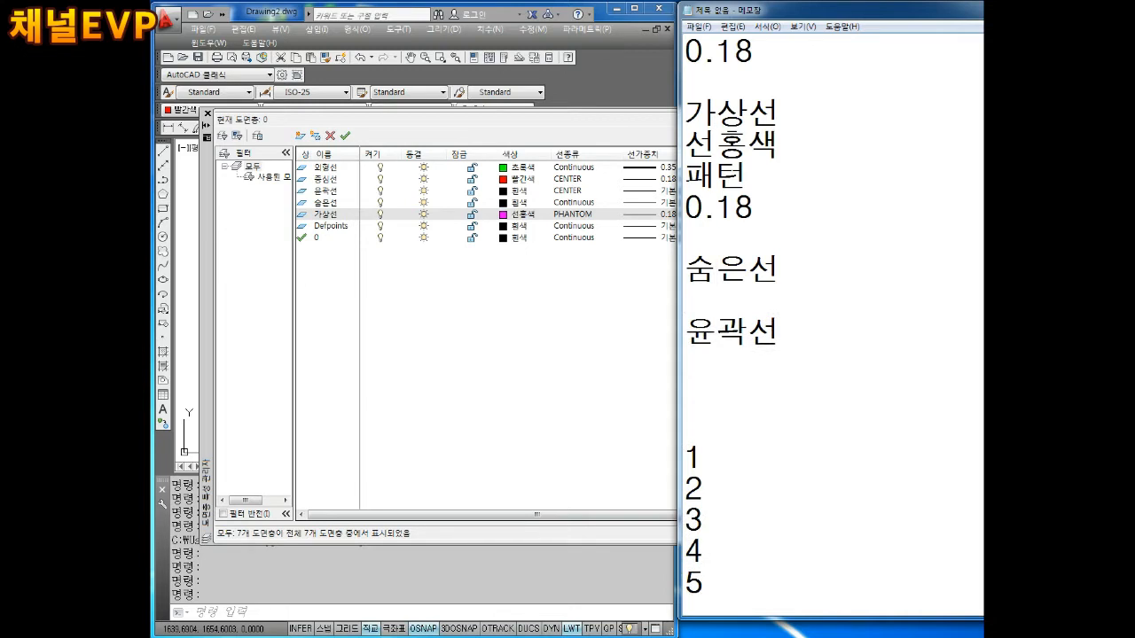
text(노랑색)
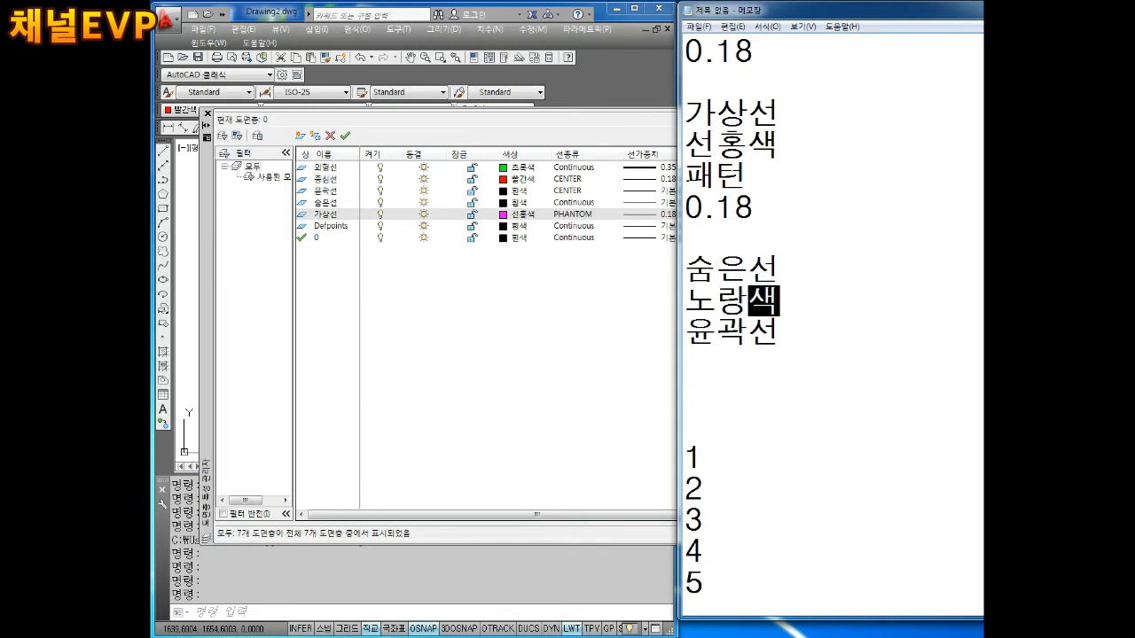
key(Return)
text(히든)
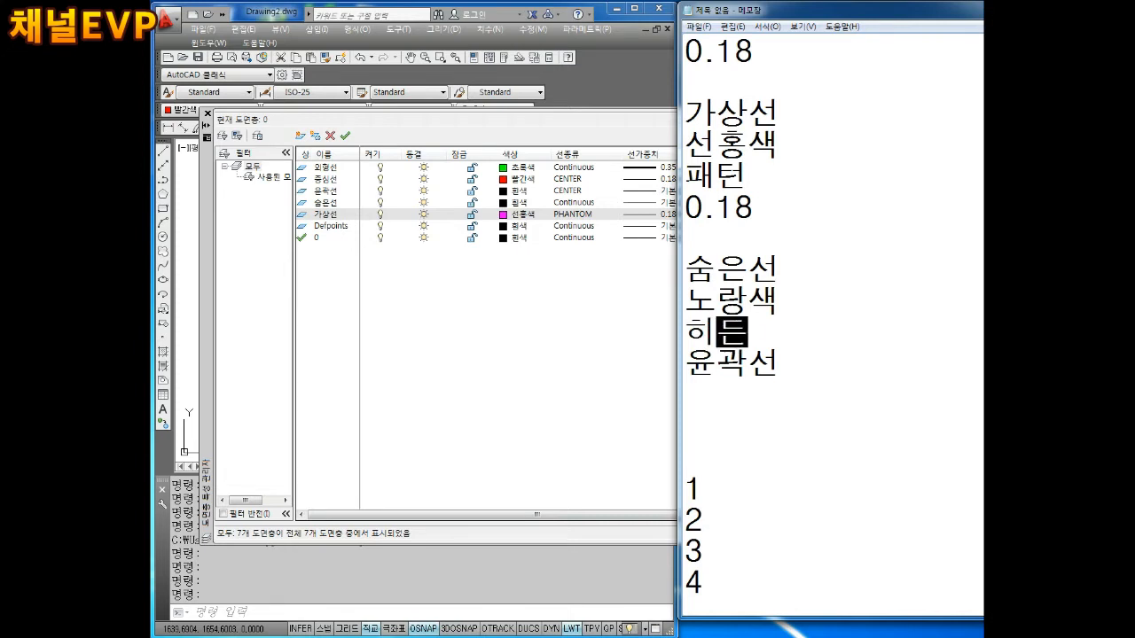
key(Return)
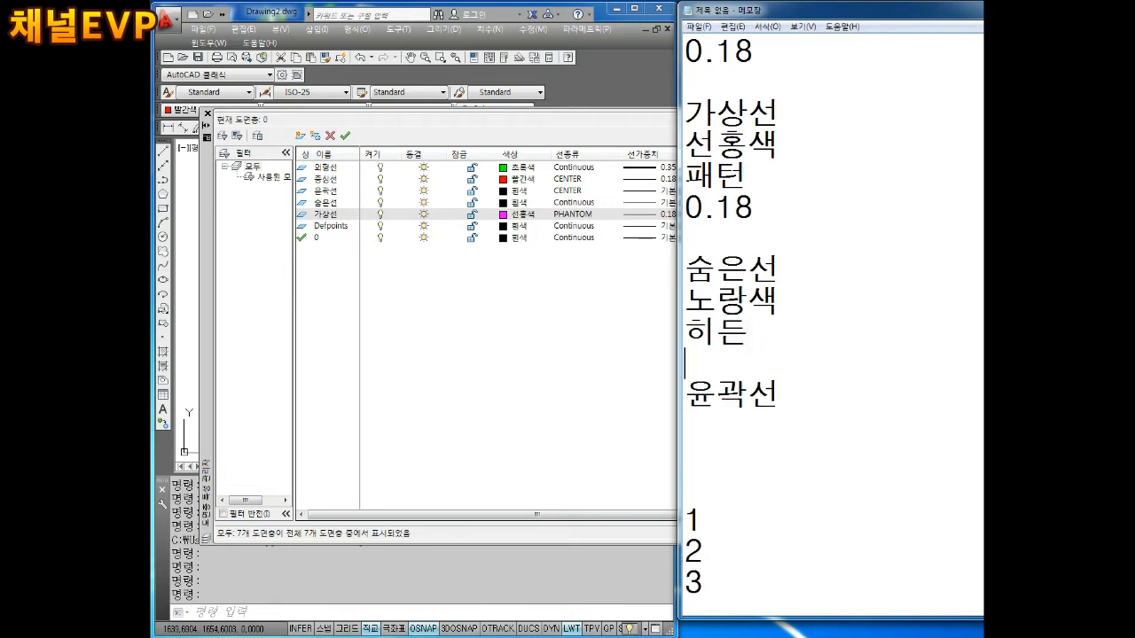
text(0.2.5)
key(Return)
key(BackSpace)
key(BackSpace)
text(5)
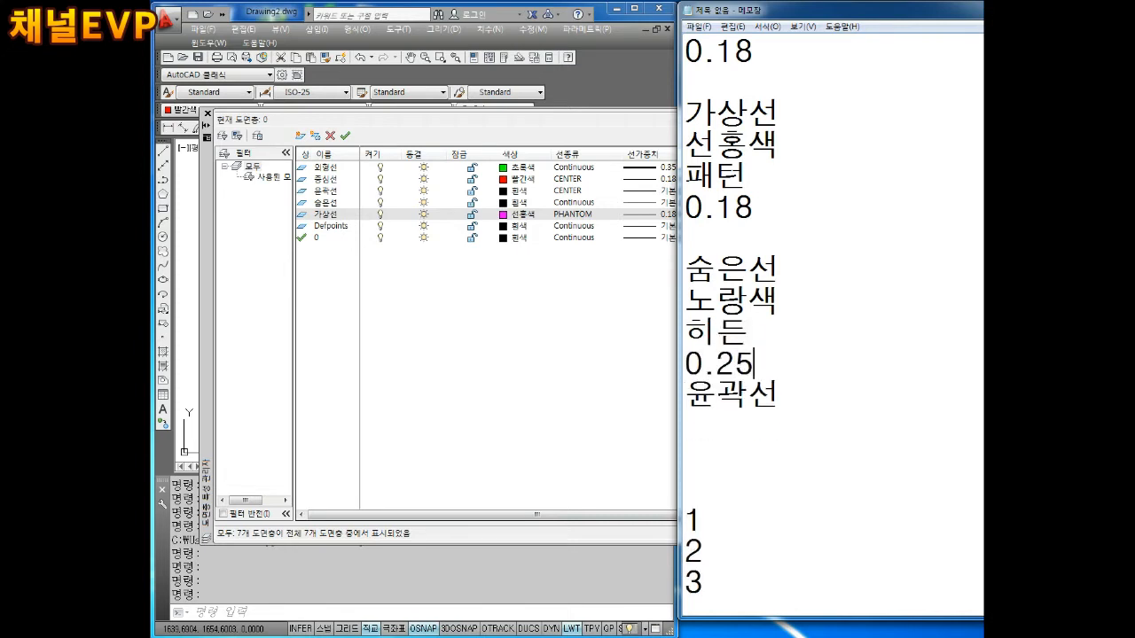
key(Return)
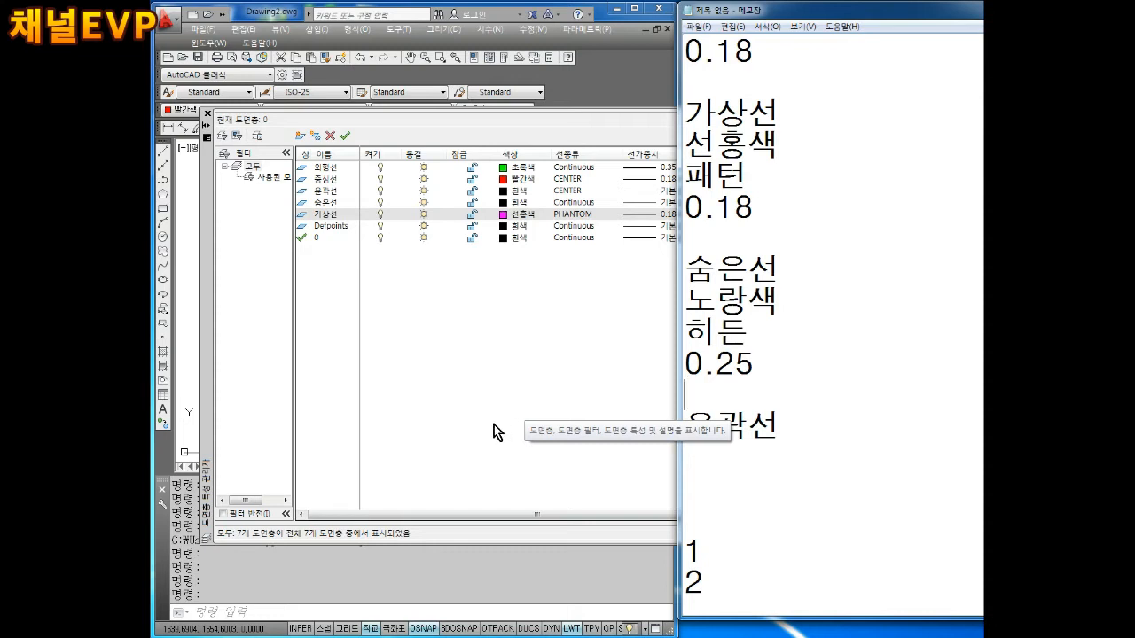
Switch to AutoCAD and set the 숨은선 layer's colour to yellow (노란색)
click(419, 299)
click(511, 202)
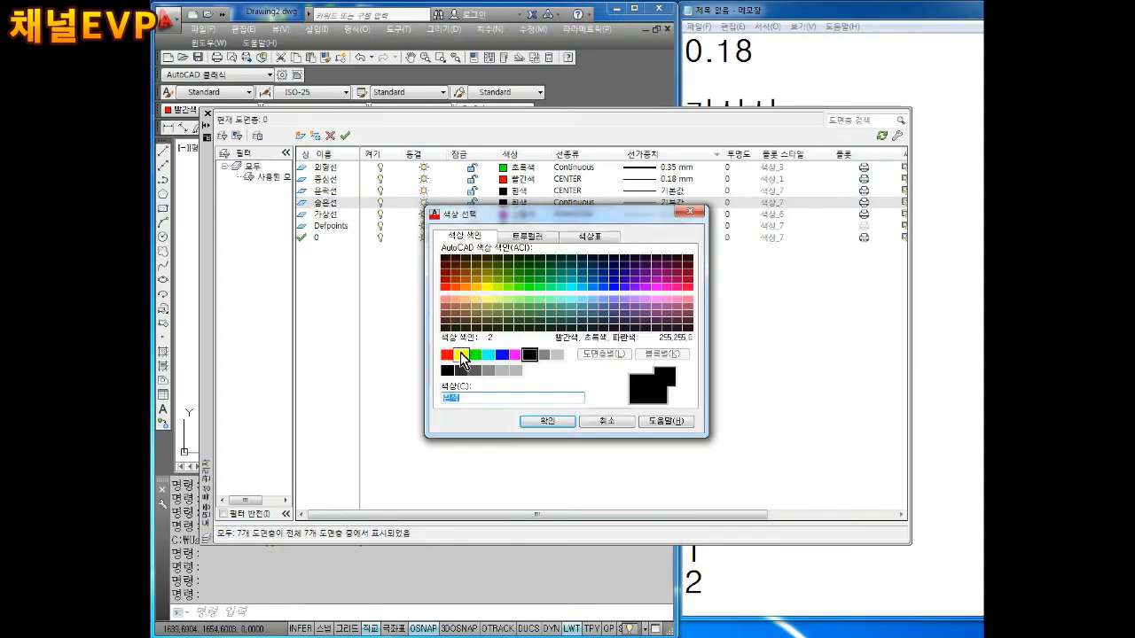
click(461, 357)
click(547, 420)
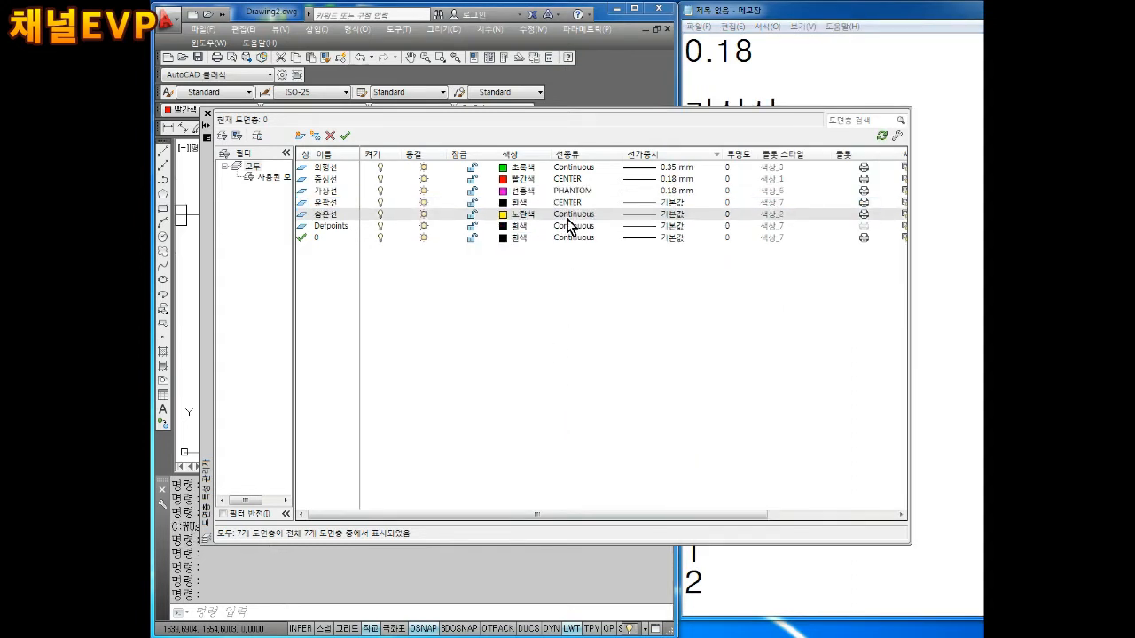
Assign the HIDDEN linetype and a 0.25 mm lineweight to the 숨은선 layer
click(573, 213)
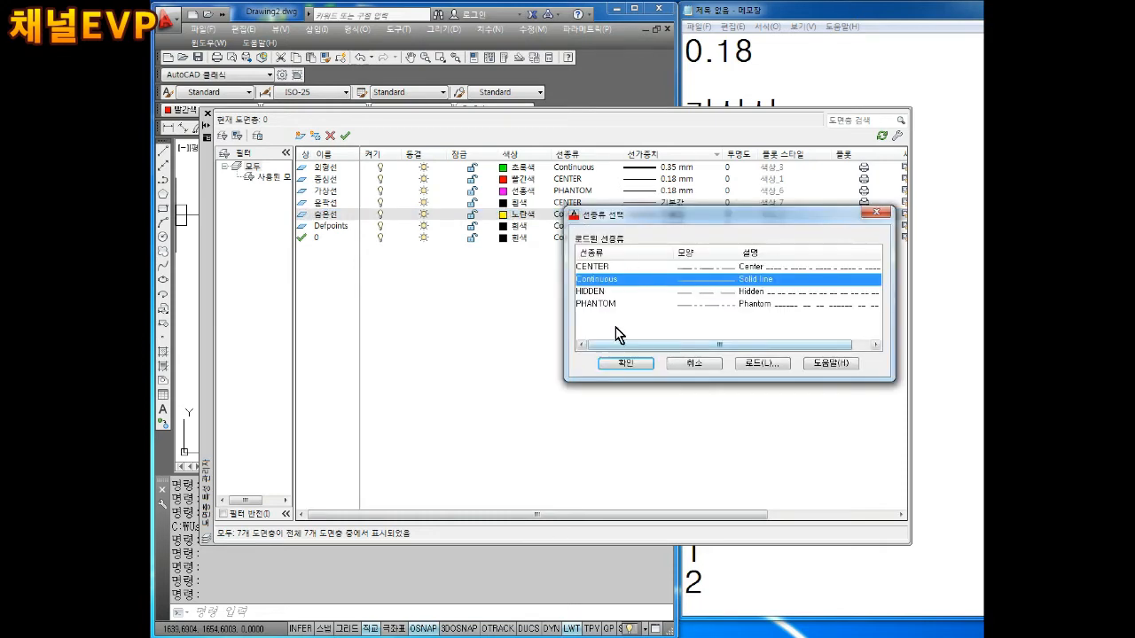
click(590, 291)
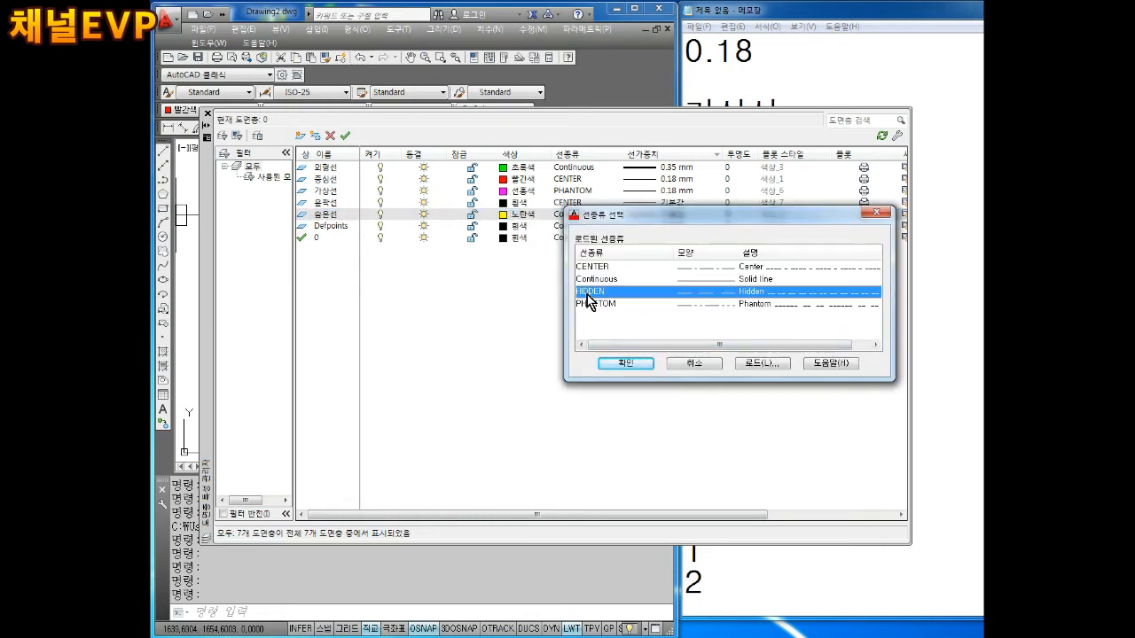
click(625, 364)
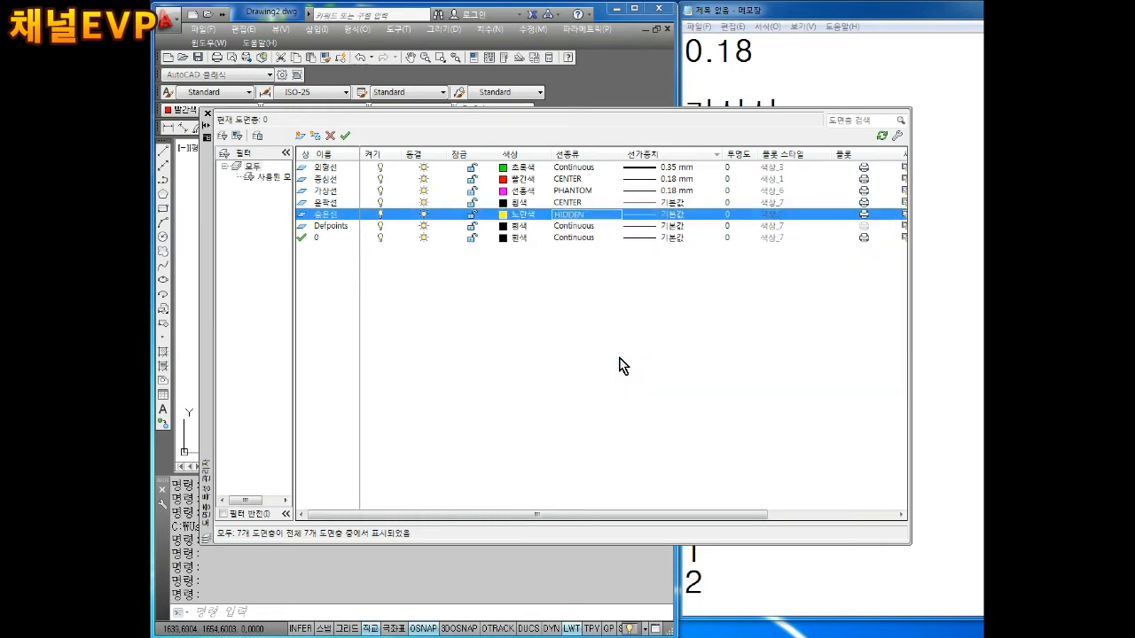
click(651, 218)
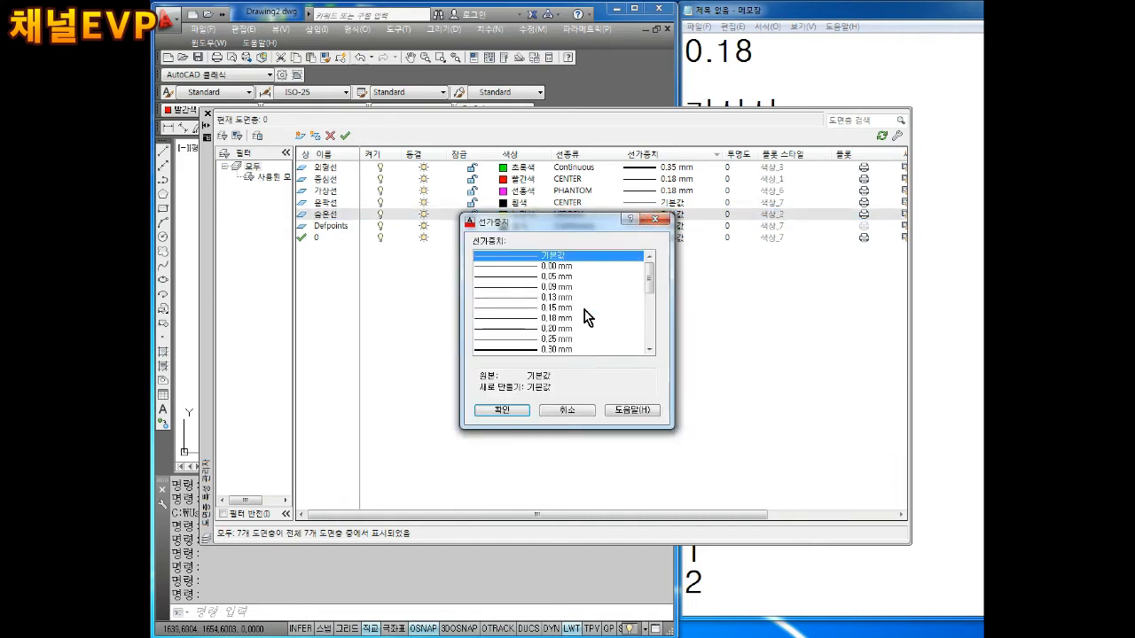
scroll(590, 312, down, 1)
click(562, 308)
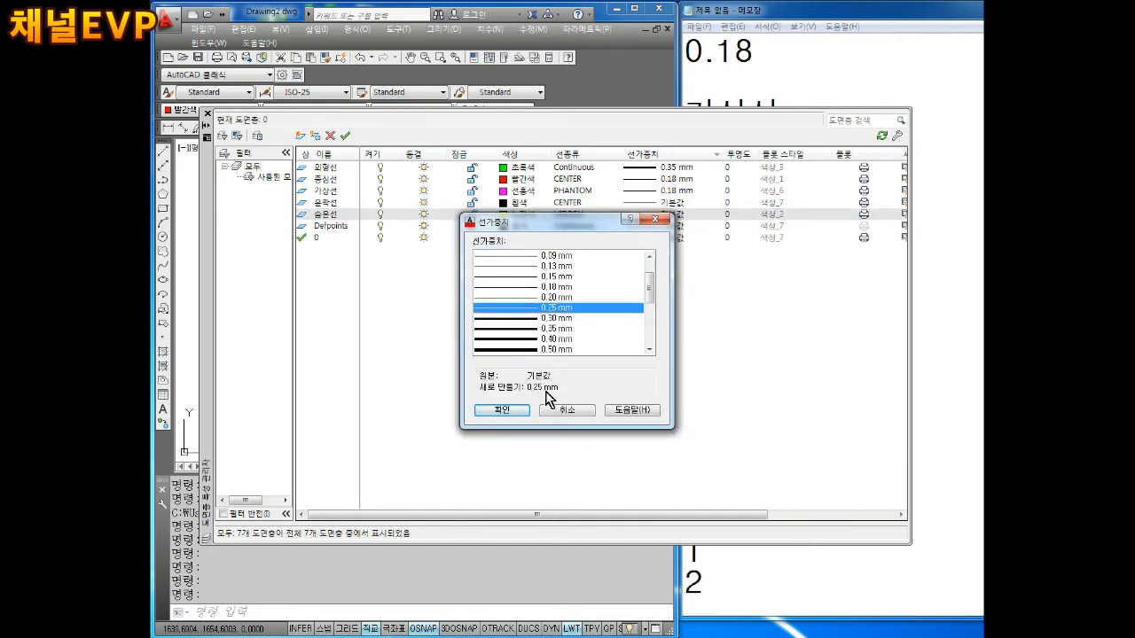
click(504, 412)
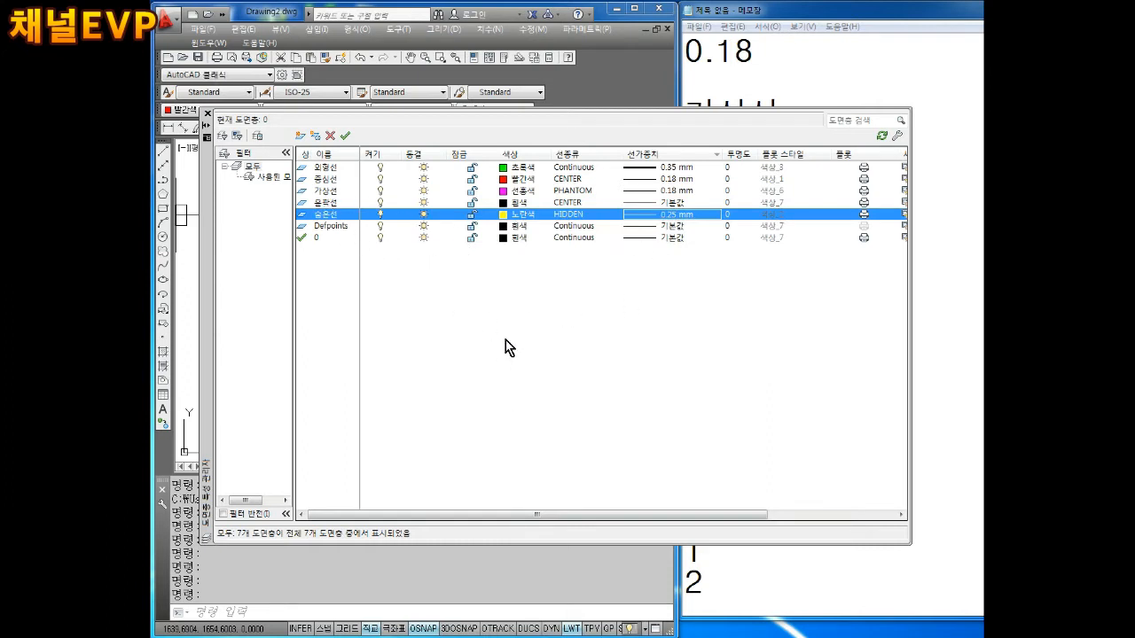
Return to Notepad and add the lines 하늘색, 실선 and 0.5 under the 윤곽선 heading
click(964, 301)
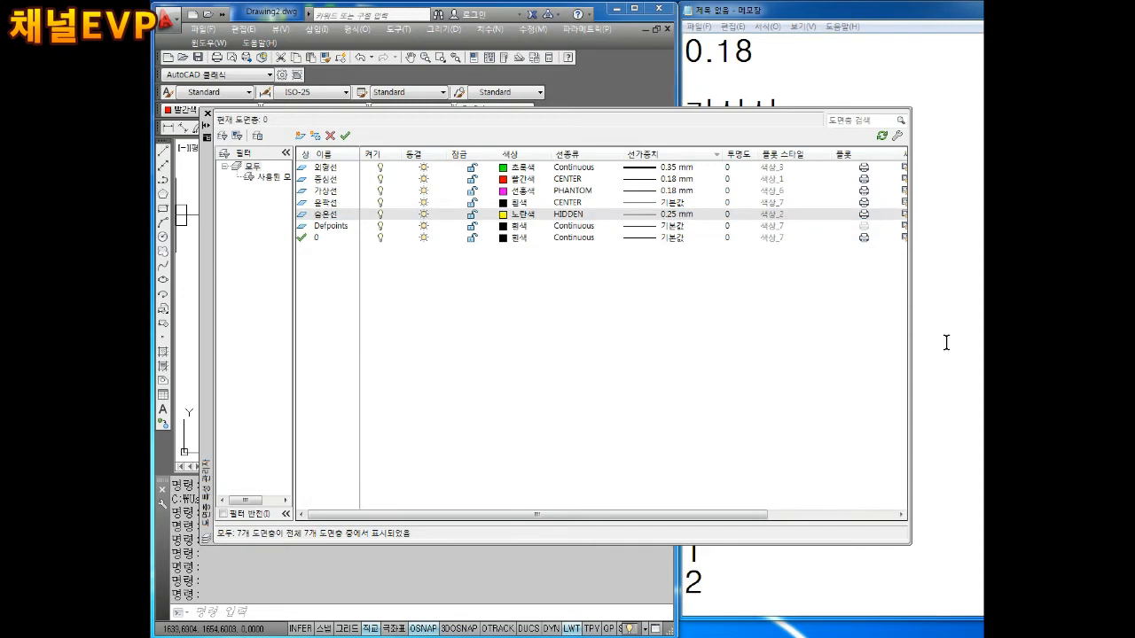
click(982, 353)
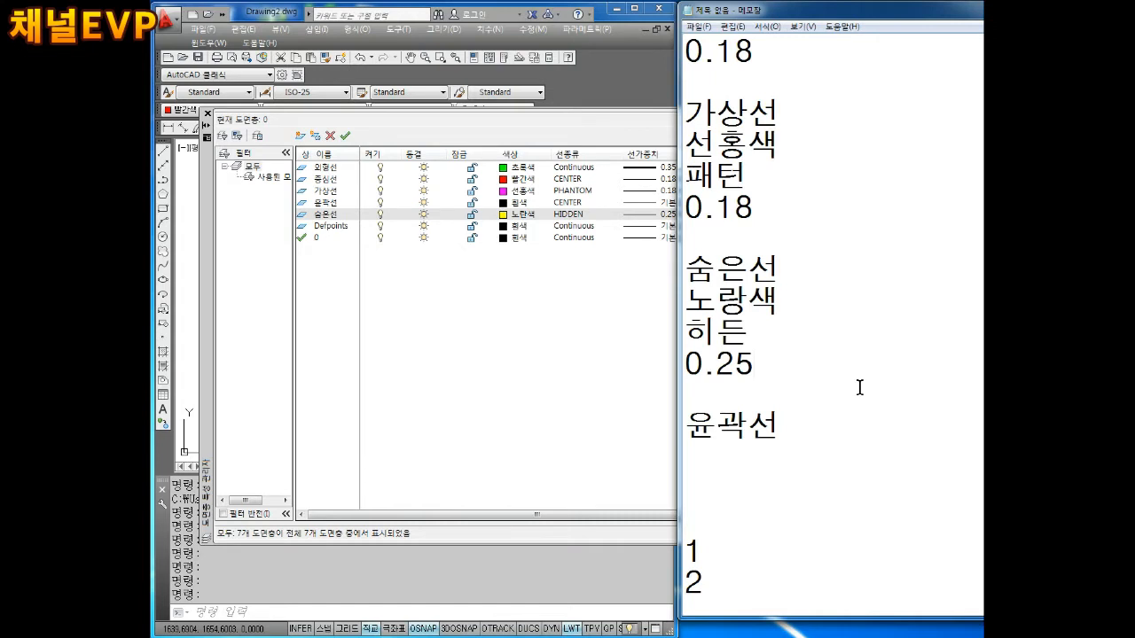
scroll(798, 355, down, 2)
click(851, 224)
key(Return)
text(하늘색)
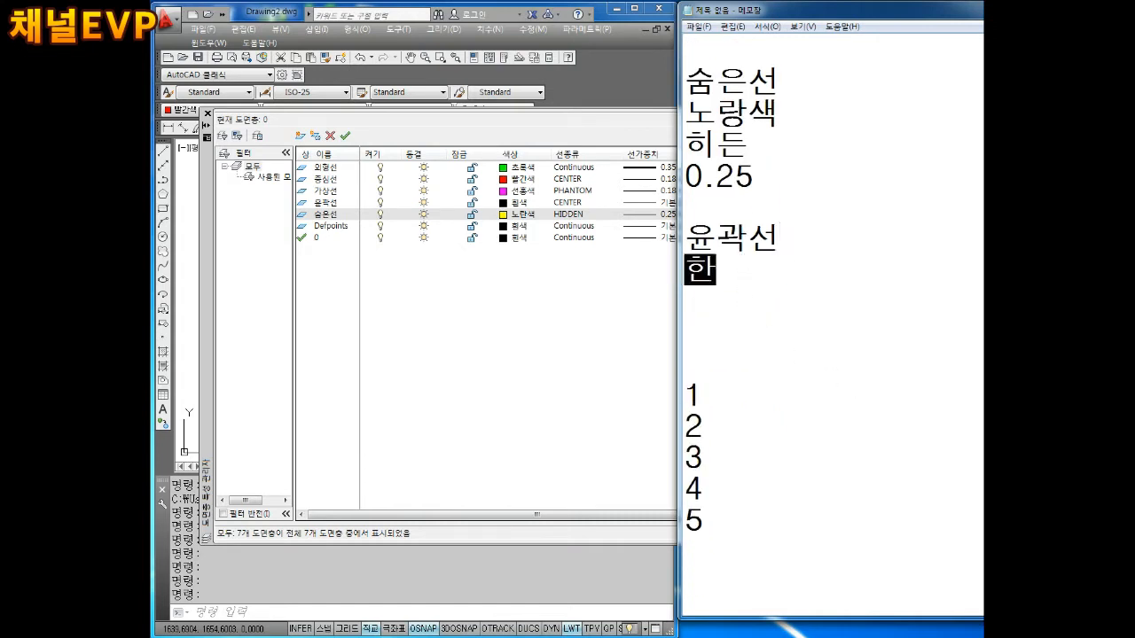
key(Return)
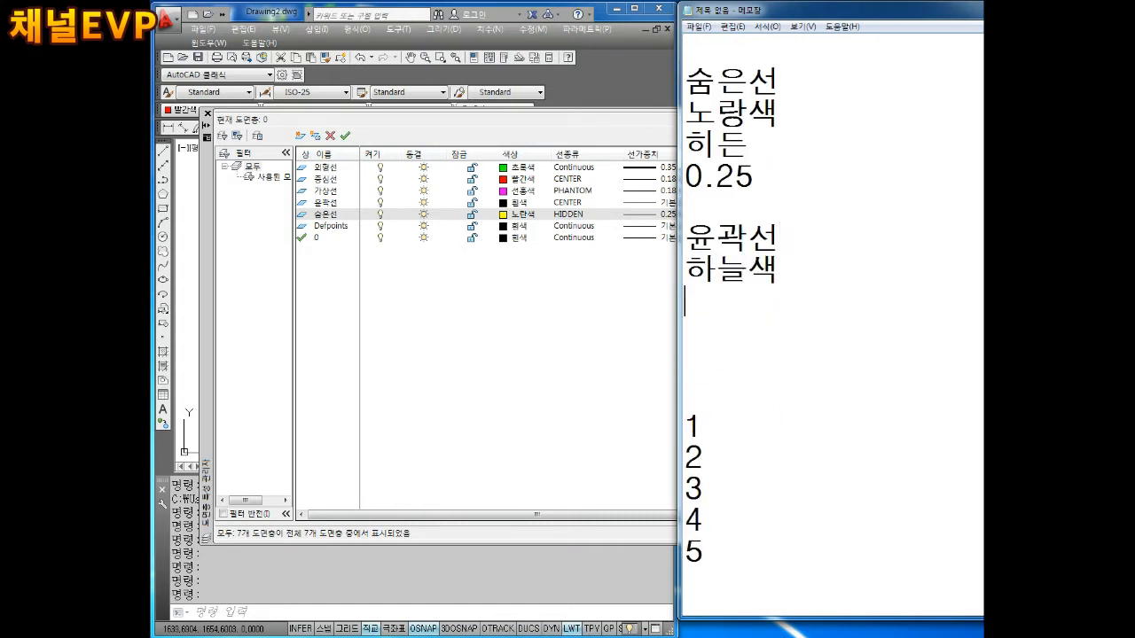
text(실선)
key(Return)
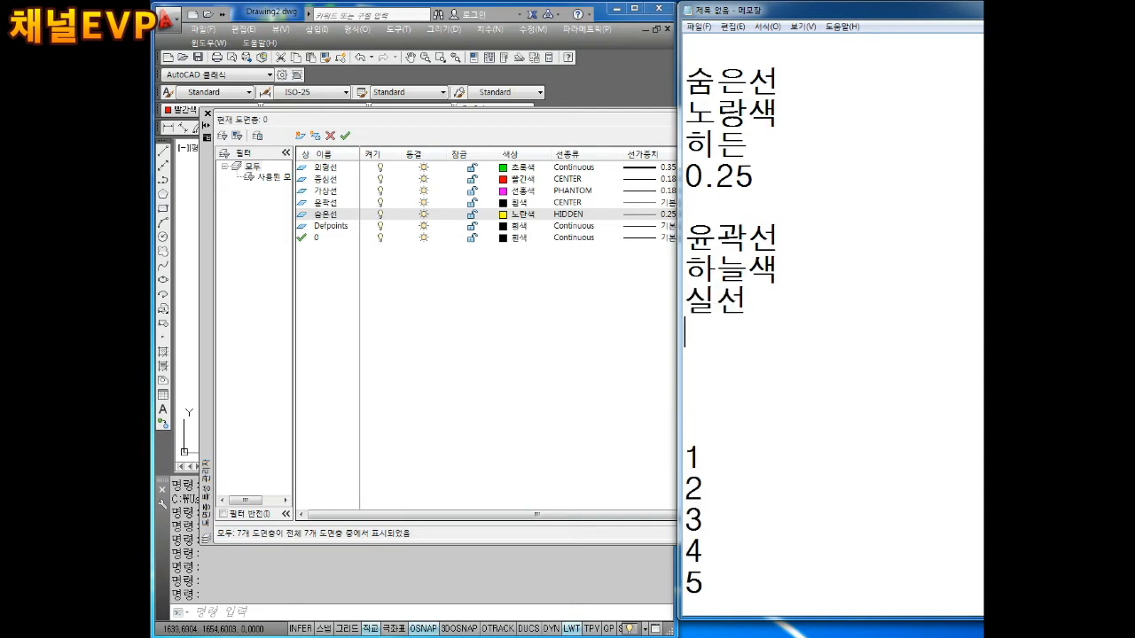
text(0.5)
key(Return)
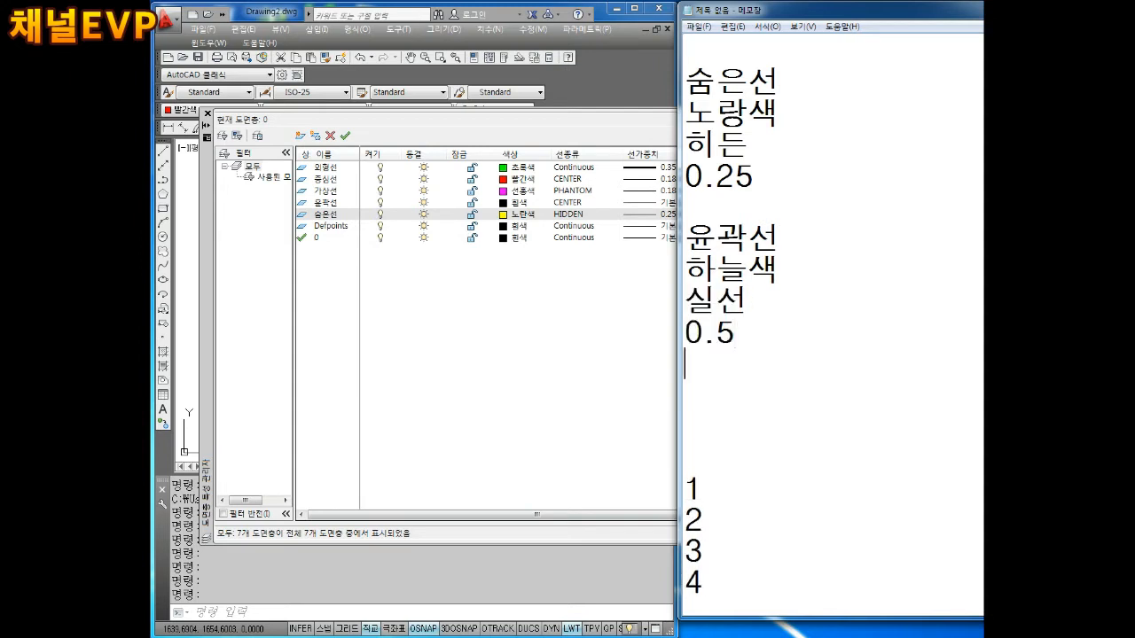
Switch to AutoCAD and set the 윤곽선 layer's colour to cyan (하늘색)
drag(762, 346, 656, 235)
click(782, 390)
click(491, 322)
click(519, 213)
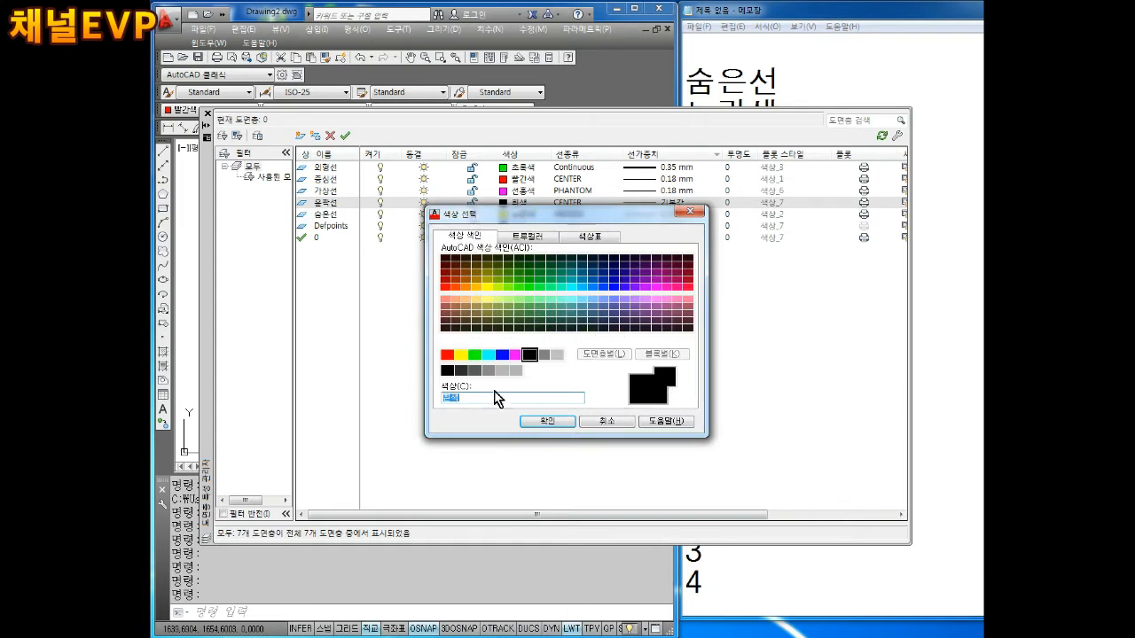
click(488, 354)
click(546, 421)
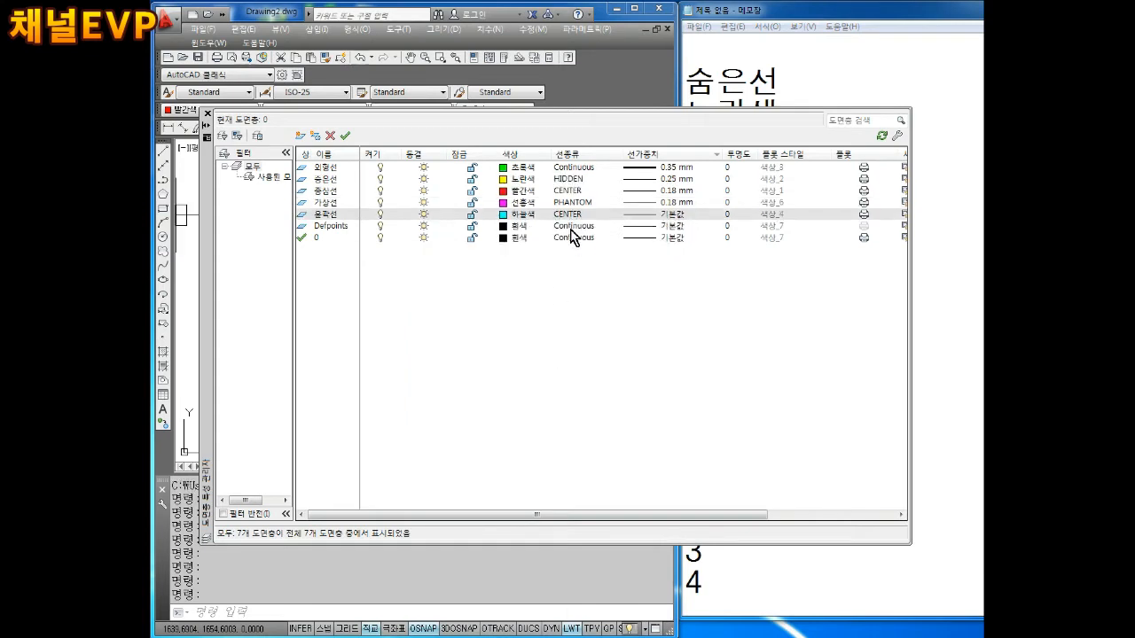
Assign the Continuous linetype and a 0.50 mm lineweight to the 윤곽선 layer
click(568, 215)
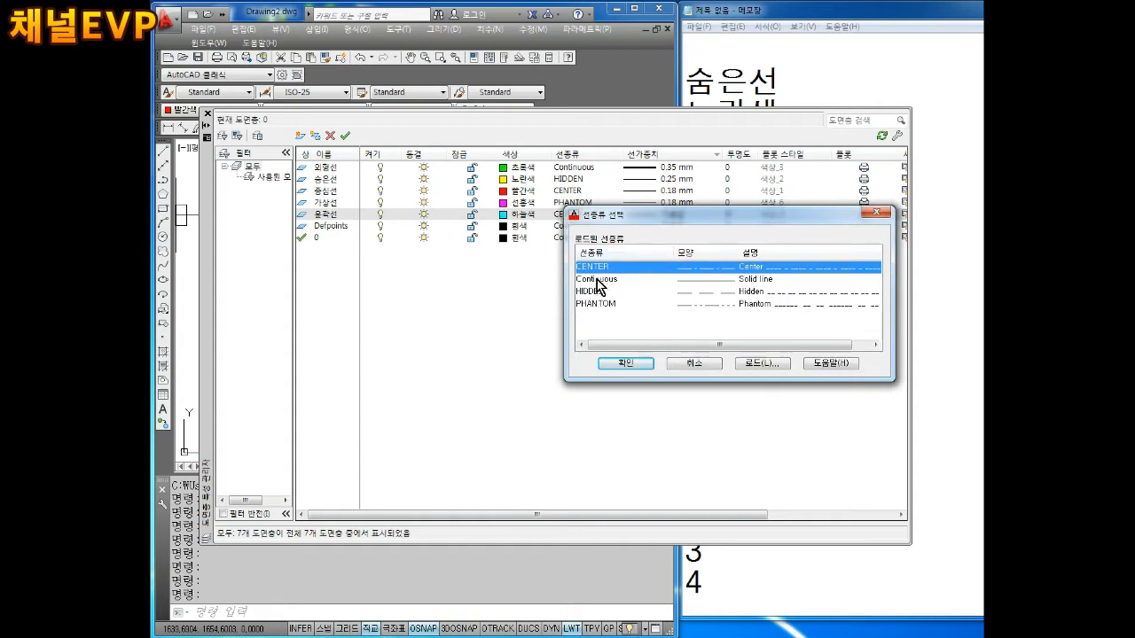
click(599, 280)
click(626, 364)
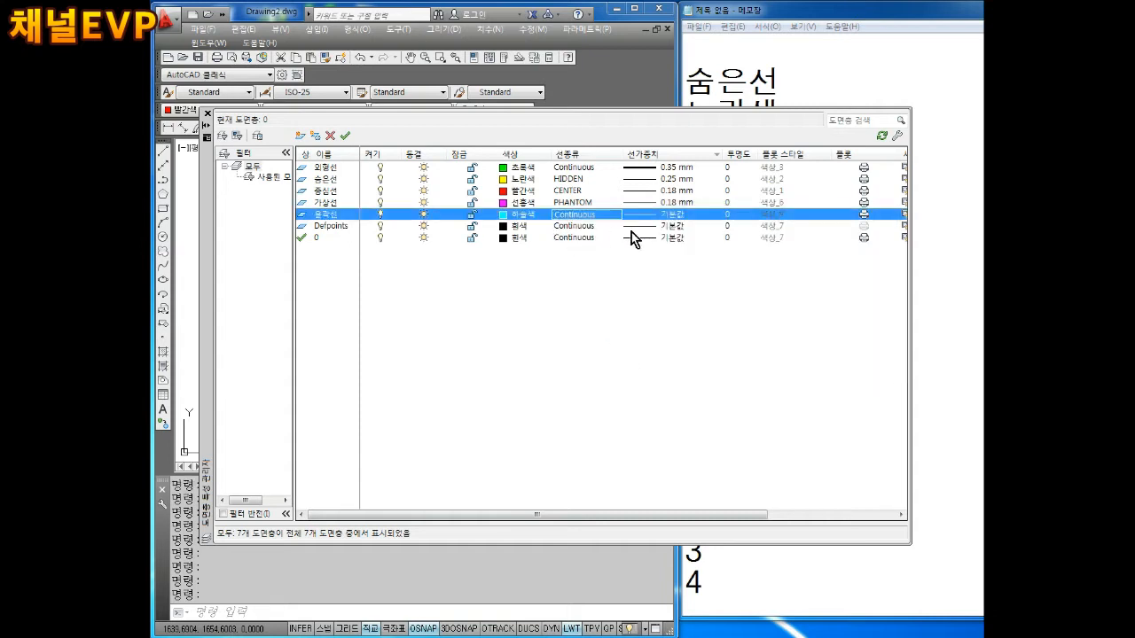
click(667, 221)
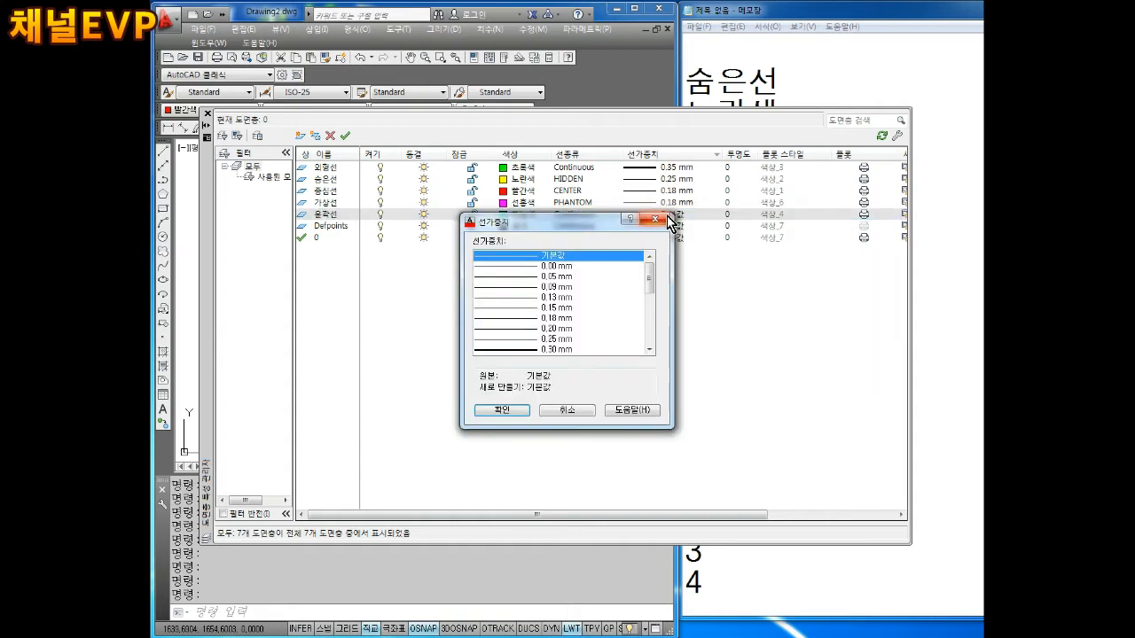
click(573, 335)
scroll(568, 342, down, 2)
click(552, 326)
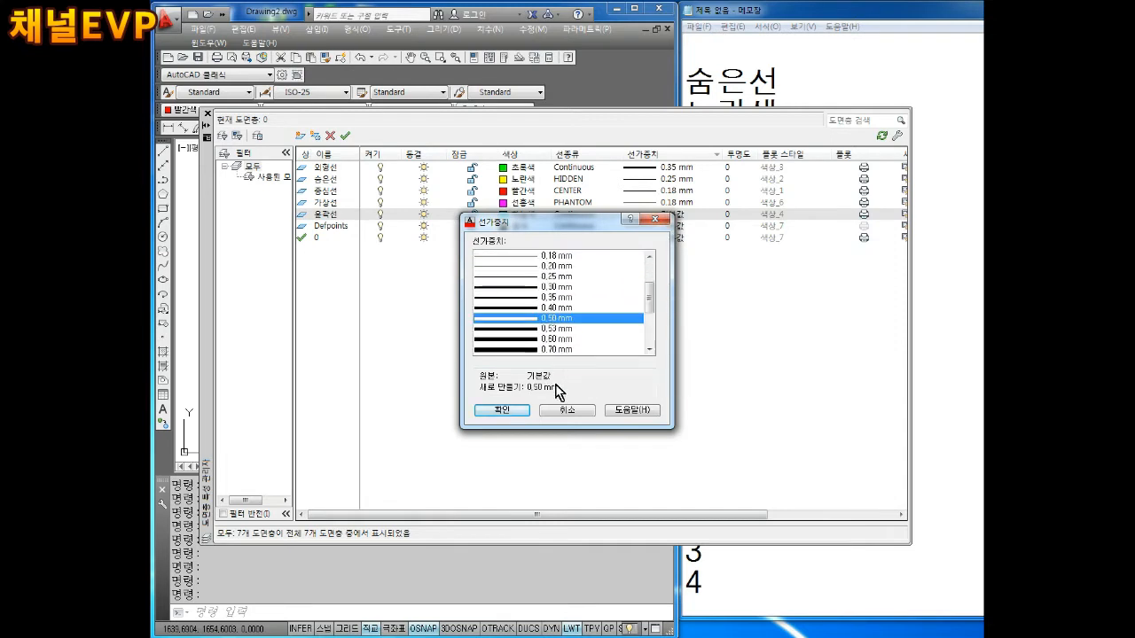
click(510, 408)
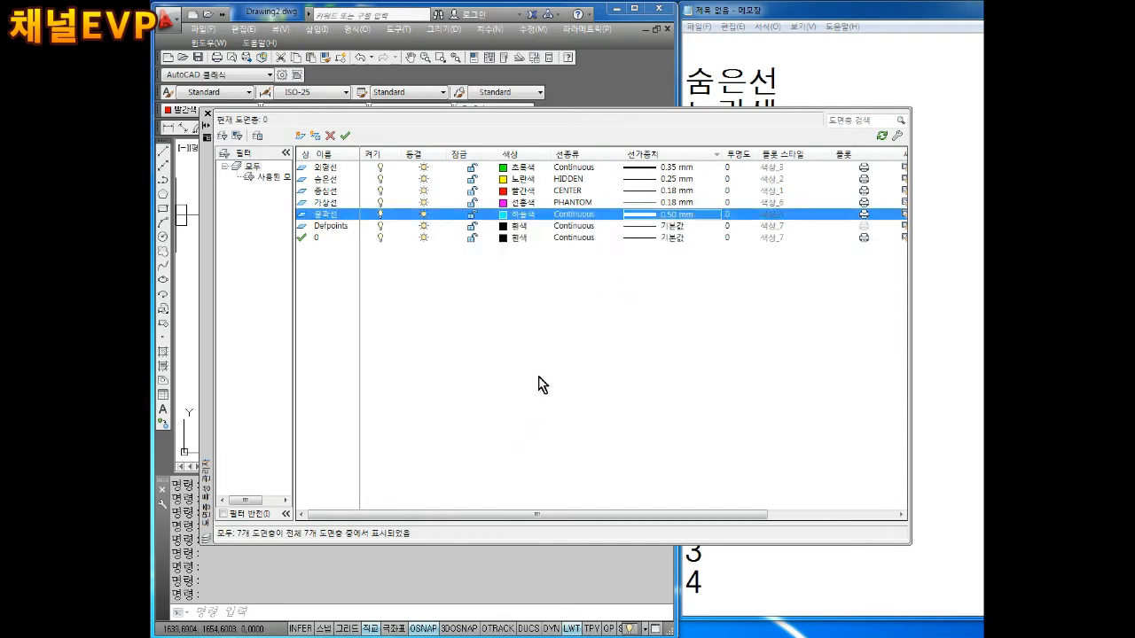
Close the layer properties manager and dock the floating Layers toolbar beside the AutoCAD 클래식 workspace selector
click(518, 168)
click(689, 213)
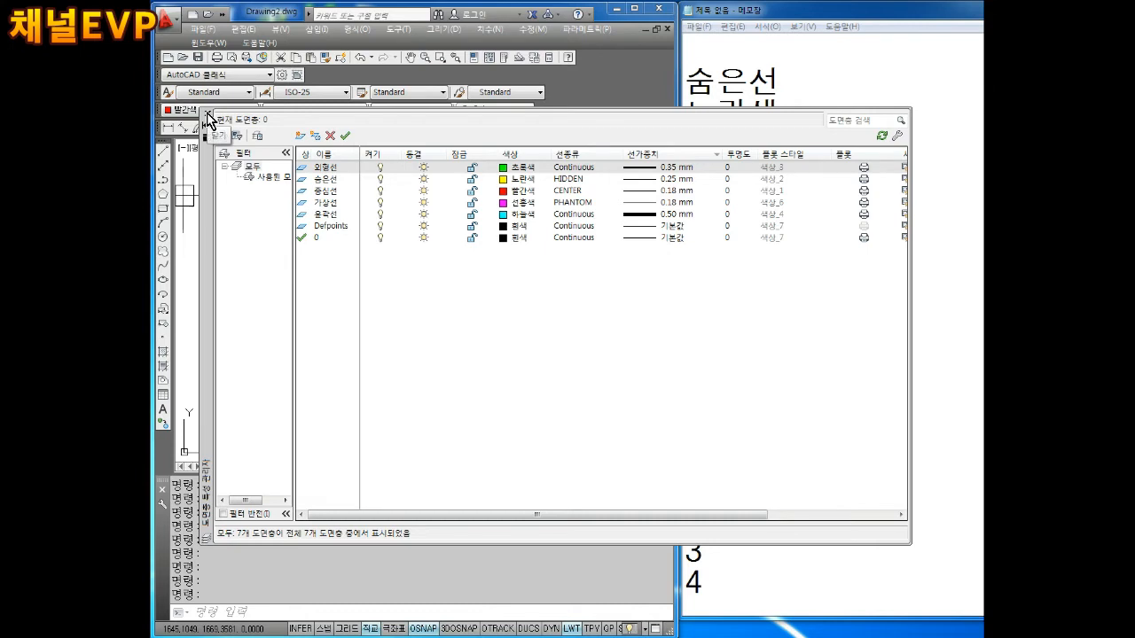
click(209, 119)
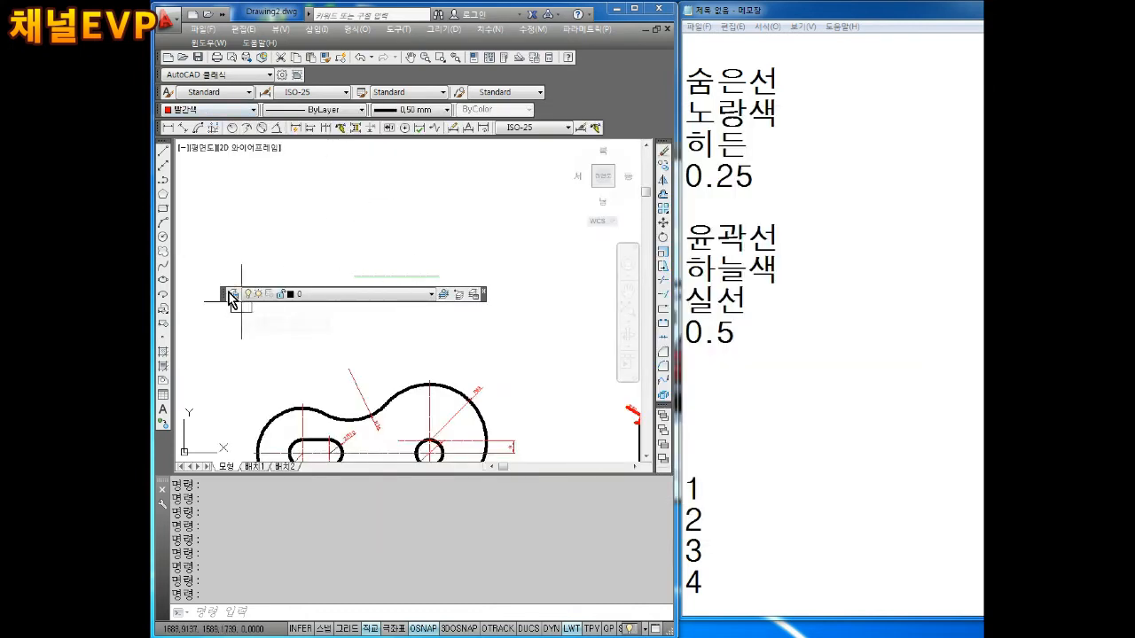
drag(321, 83, 323, 80)
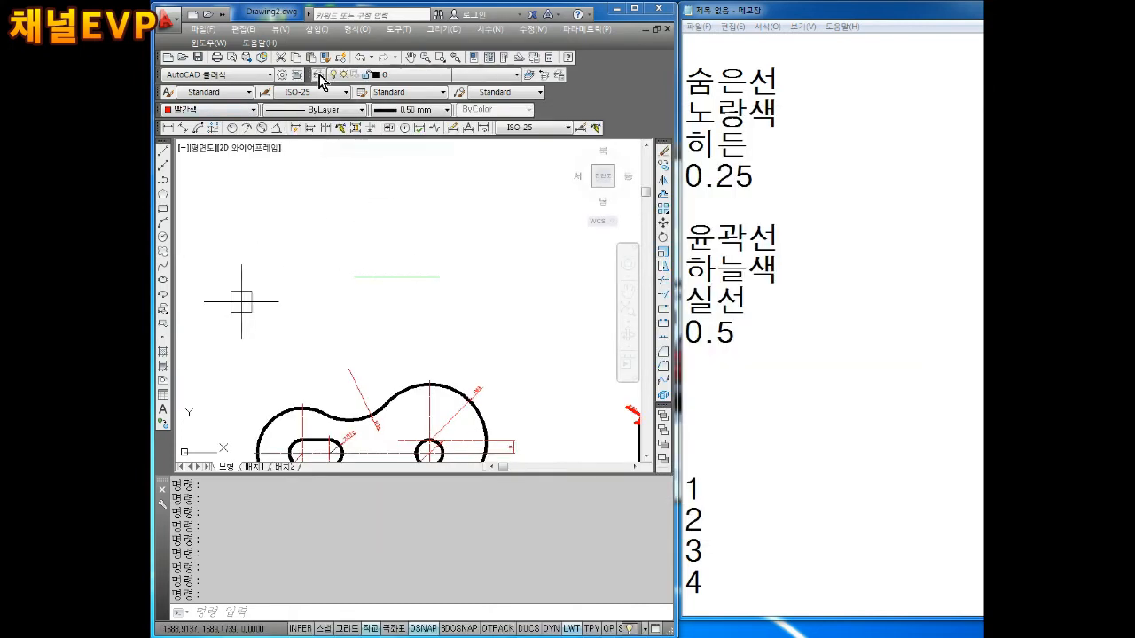
Review the available layers in the layer list and in the layer properties manager
click(406, 78)
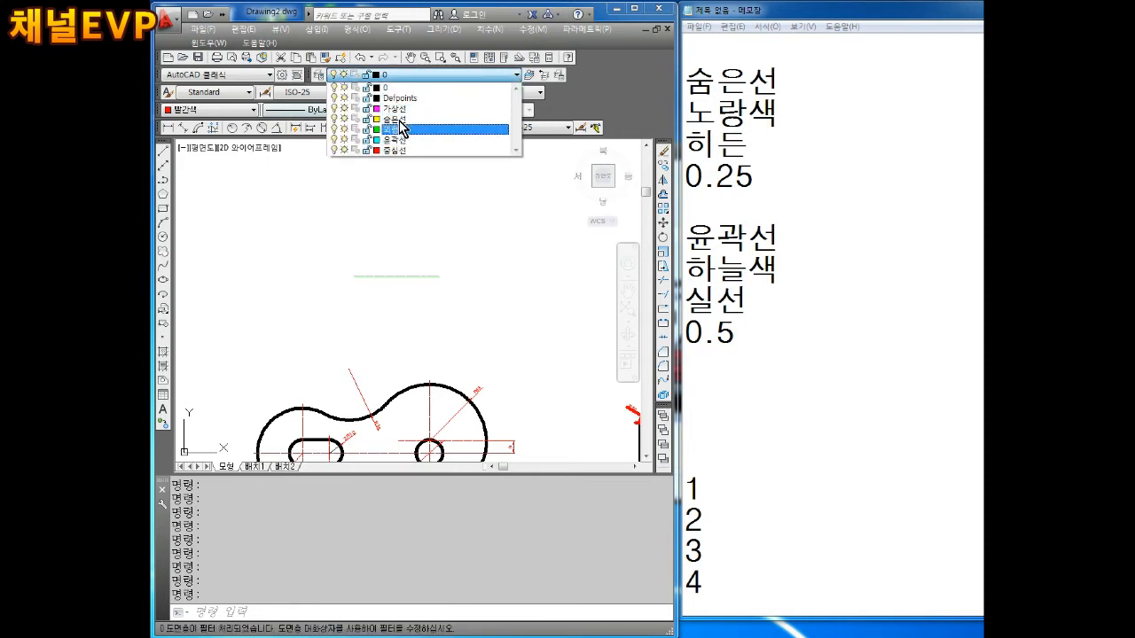
click(399, 74)
click(398, 73)
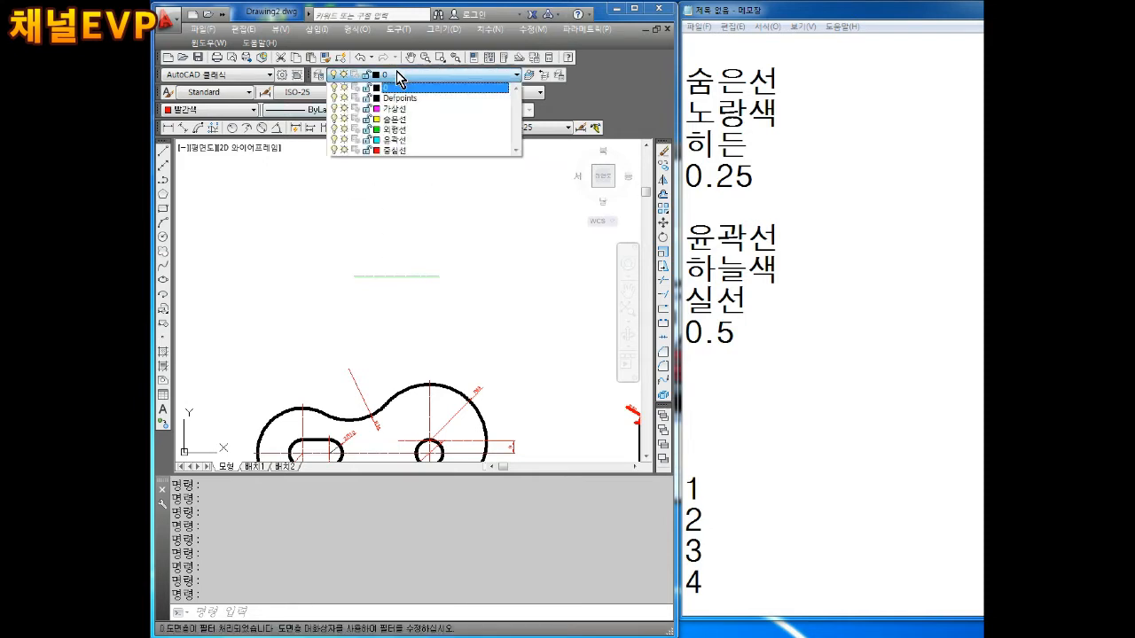
click(313, 76)
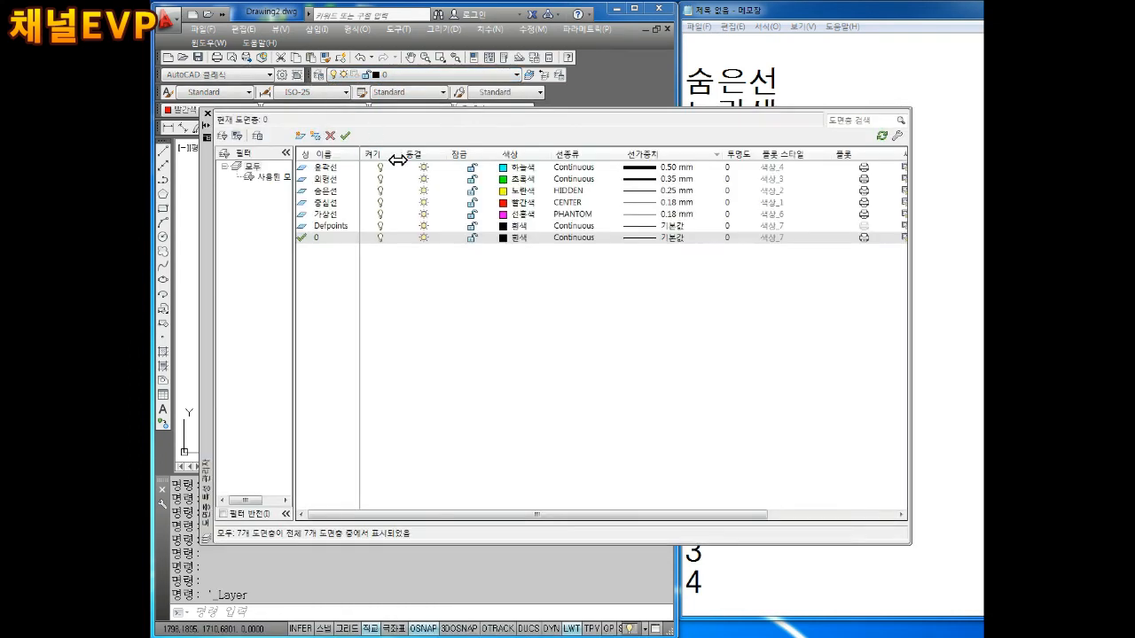
click(212, 115)
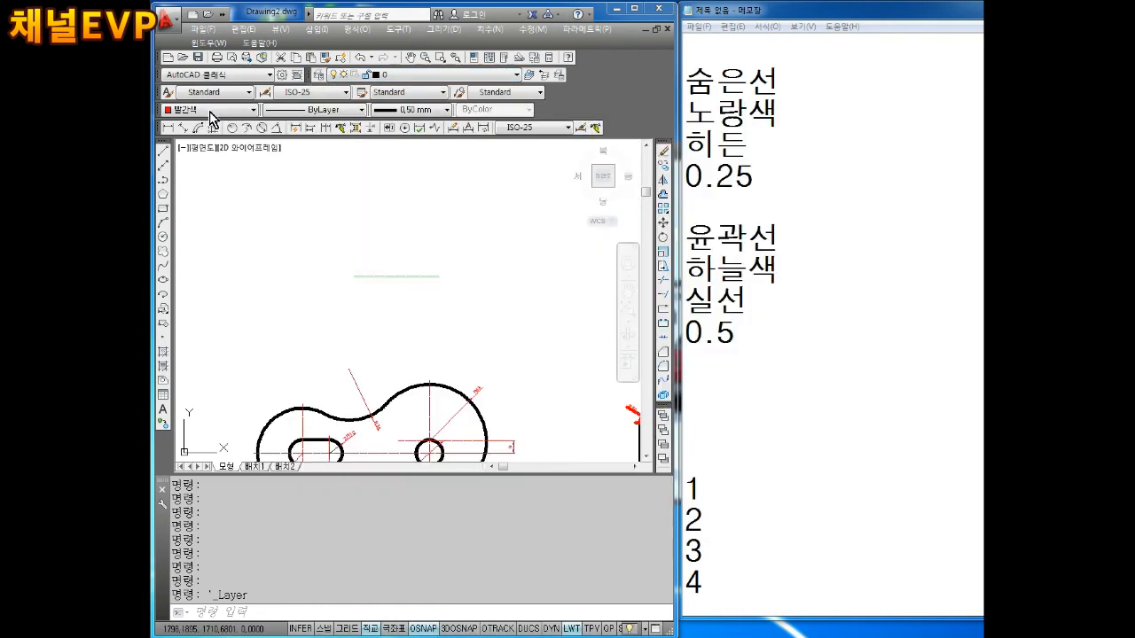
Make 외형선 the current layer
click(390, 76)
click(397, 133)
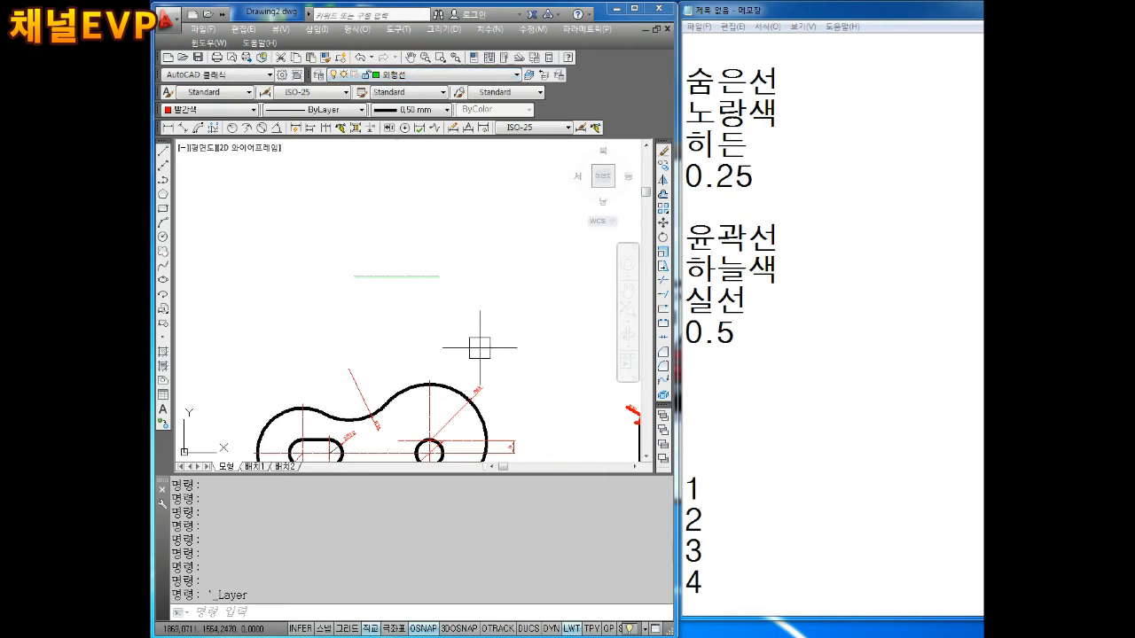
key(Escape)
key(Escape)
Select the whole part with its centre lines and dimensions, assign it to the 외형선 layer and clear the selection
scroll(492, 273, down, 5)
click(532, 249)
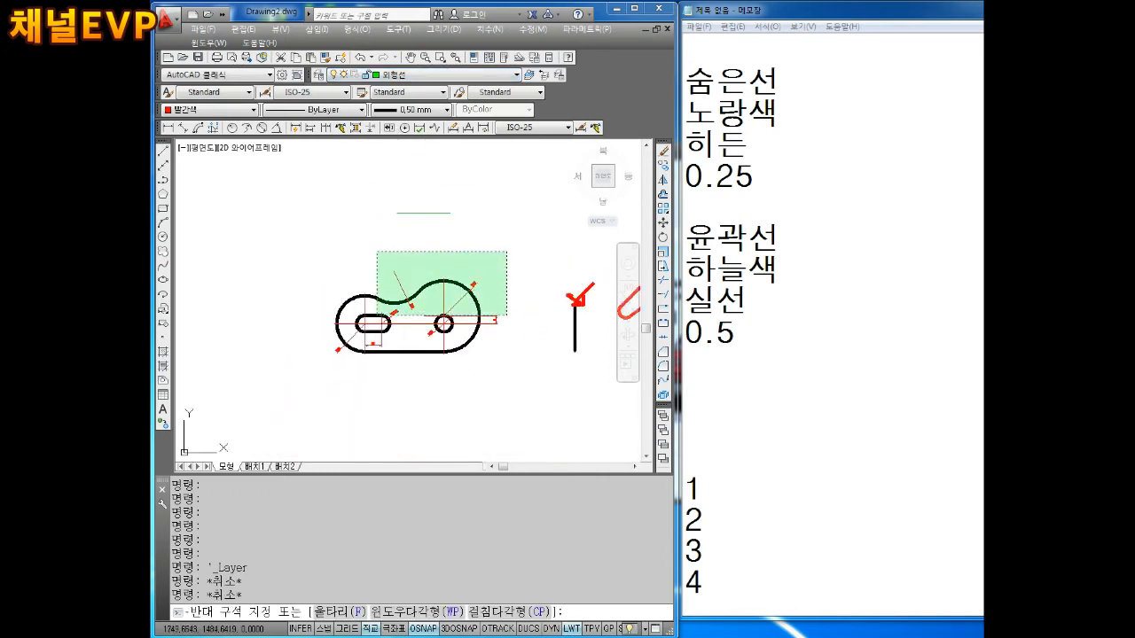
click(385, 332)
click(399, 71)
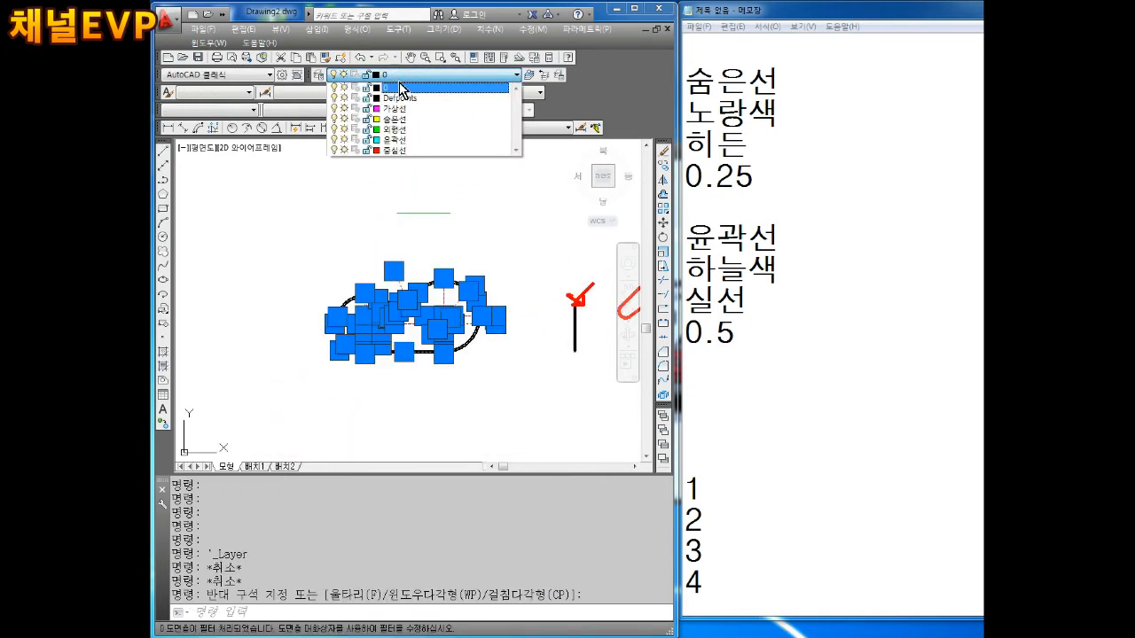
click(417, 125)
key(Escape)
key(Escape)
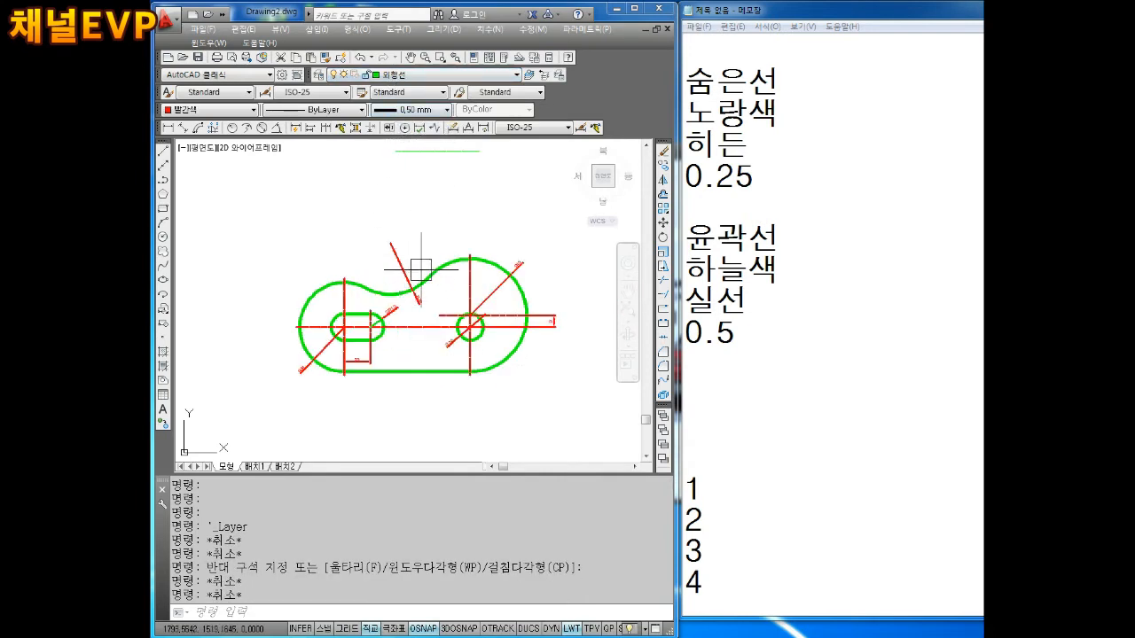
key(Escape)
Select the whole part again and assign it to the 숨은선 layer
click(571, 195)
click(228, 412)
click(397, 76)
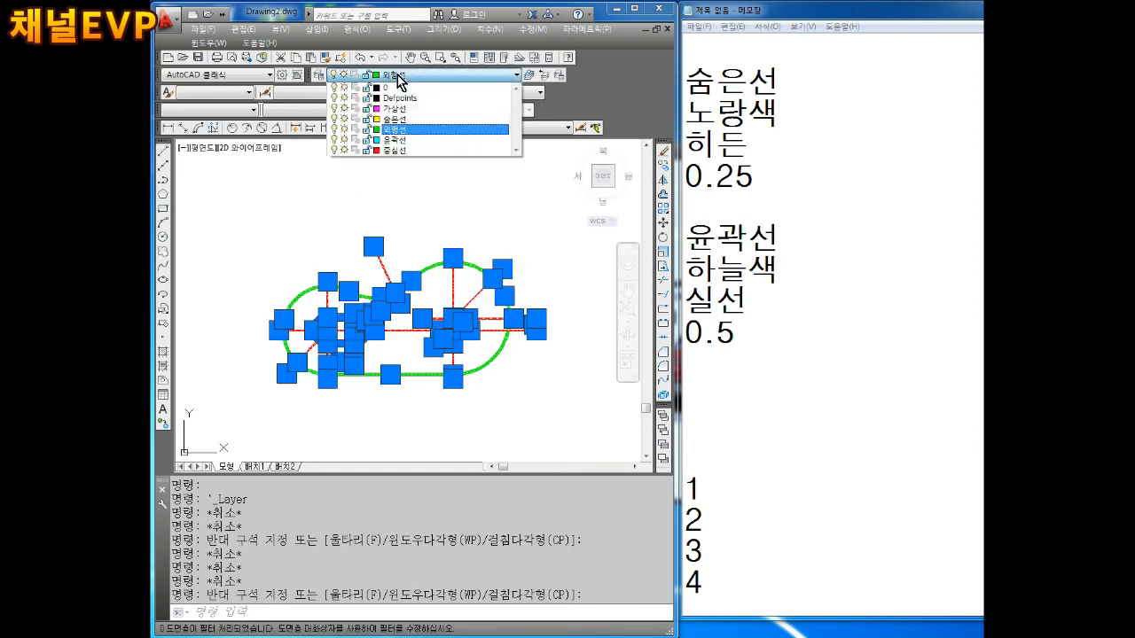
click(403, 124)
key(Escape)
Reassign the whole part with its dimensions to the 윤곽선 layer
click(550, 224)
click(257, 399)
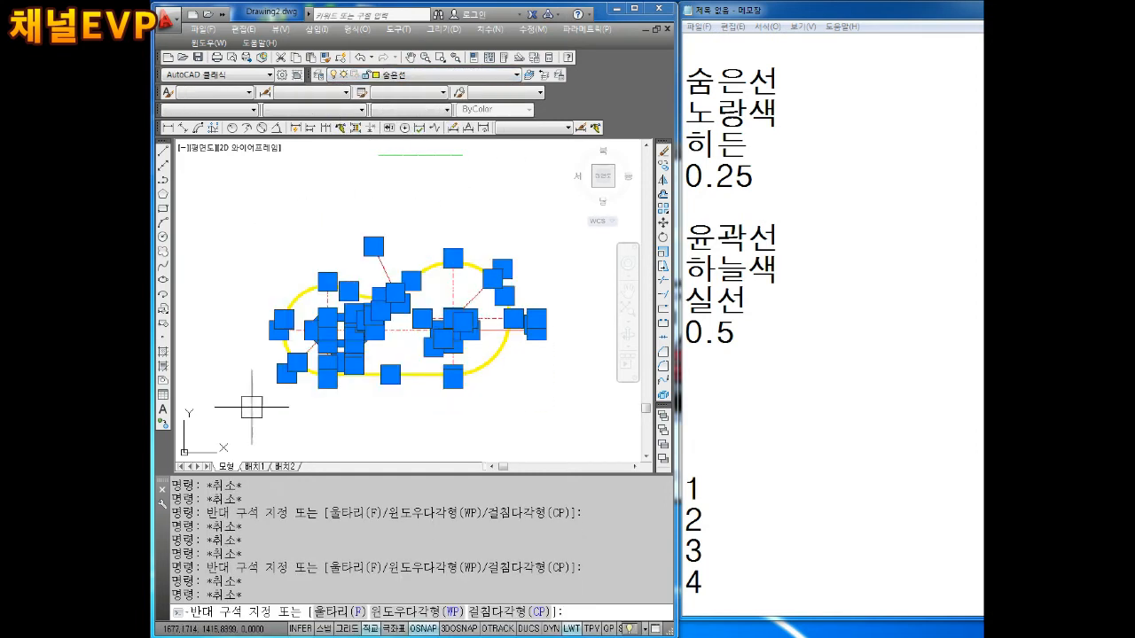
click(400, 76)
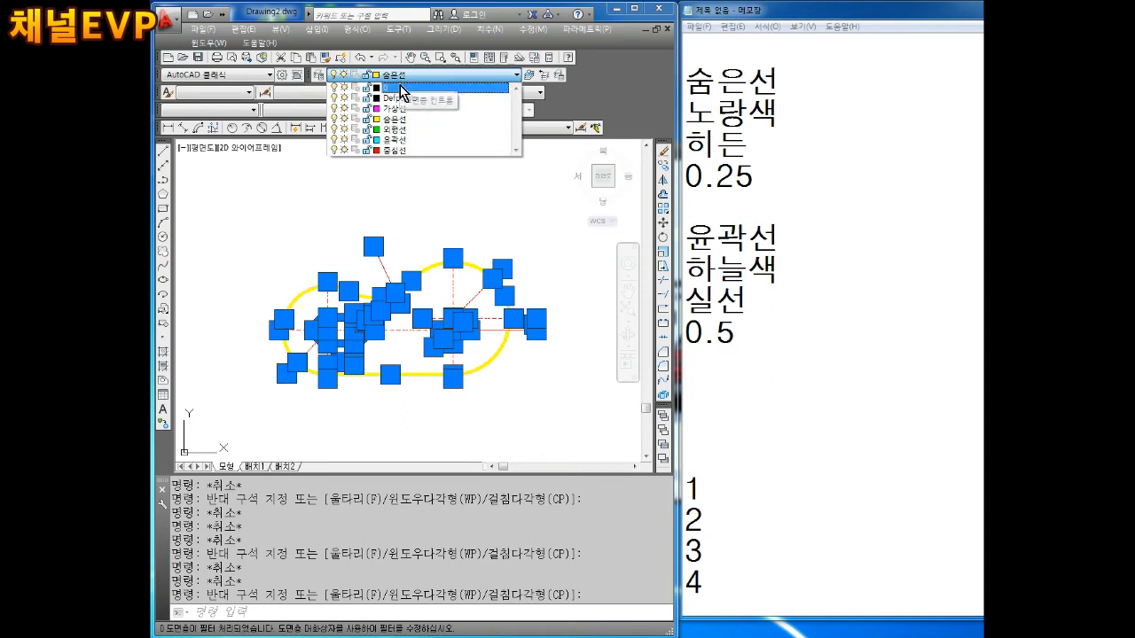
click(398, 141)
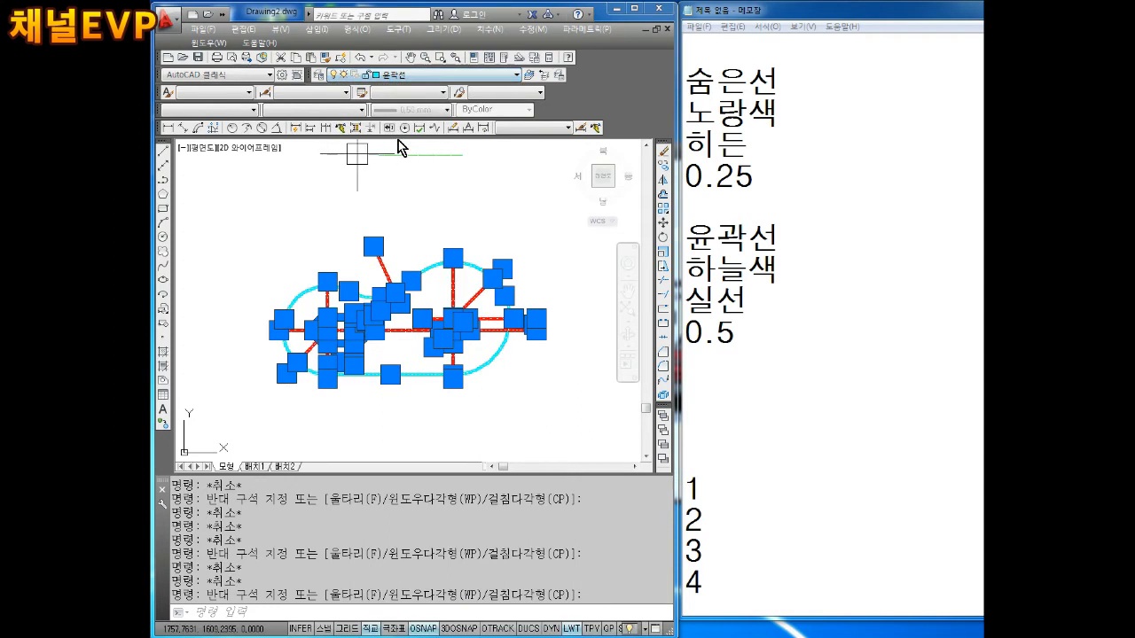
Put the whole part back on the 외형선 layer and clear the selection
click(427, 75)
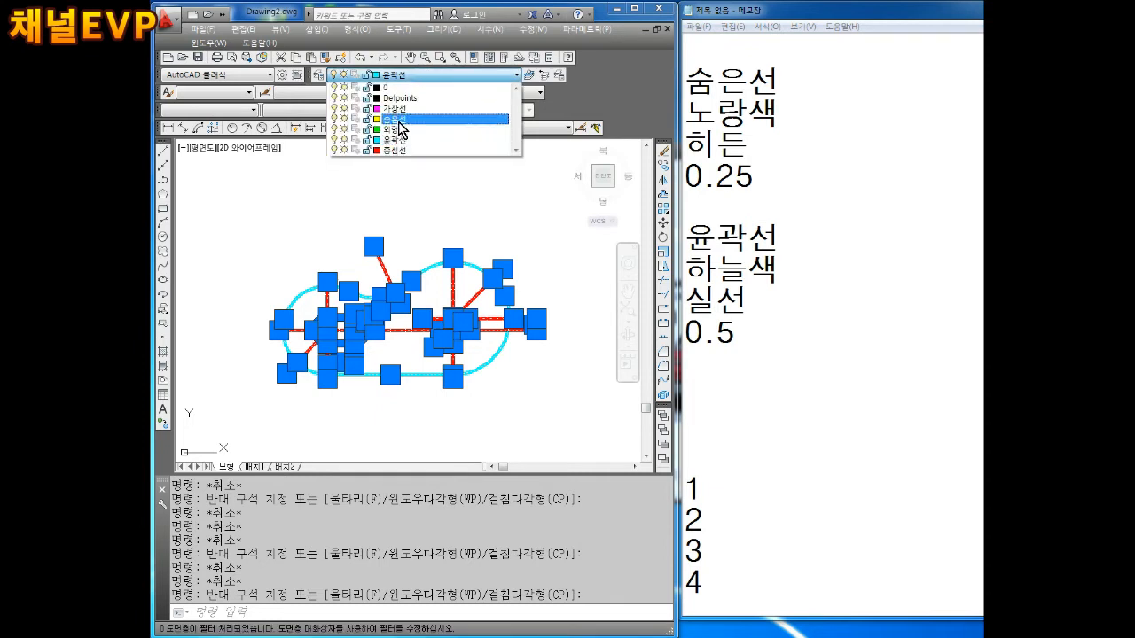
click(395, 129)
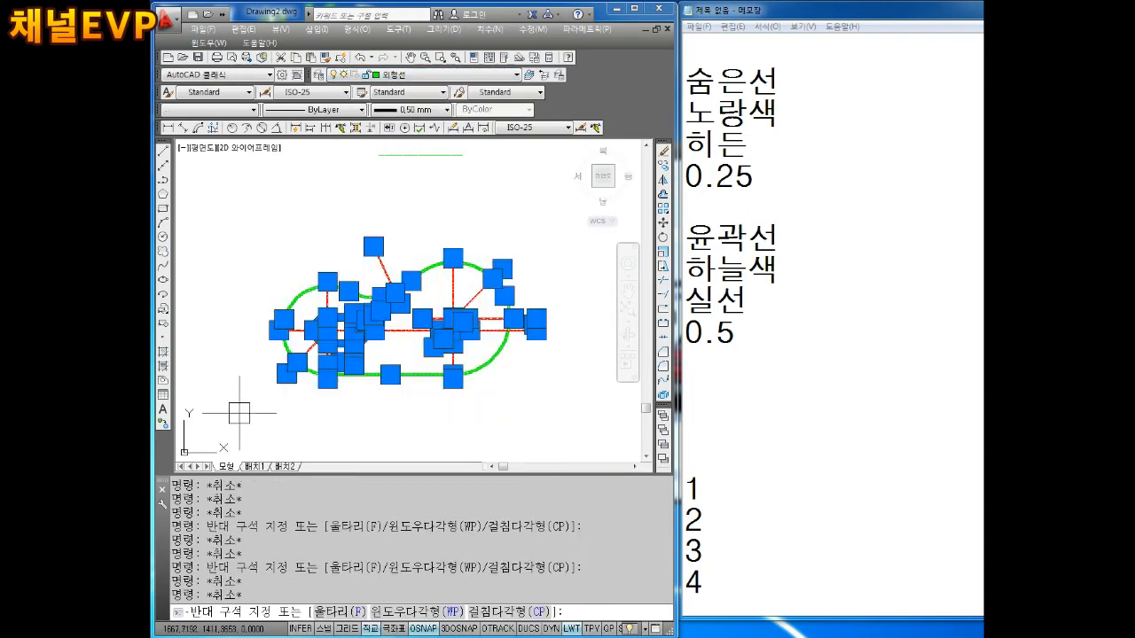
click(413, 74)
click(403, 132)
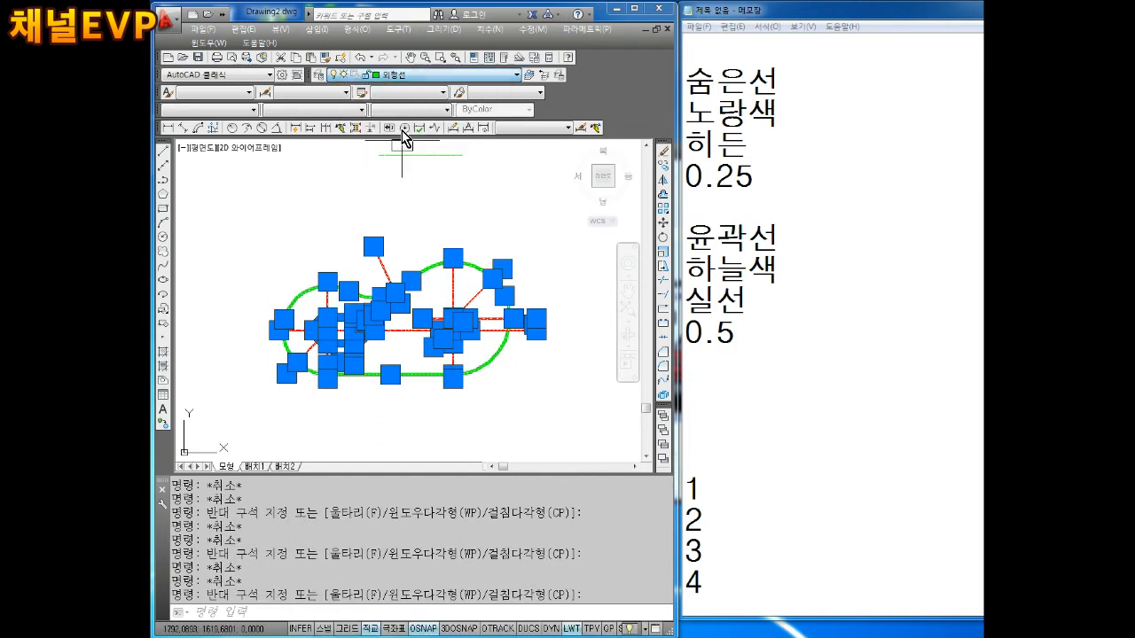
key(Escape)
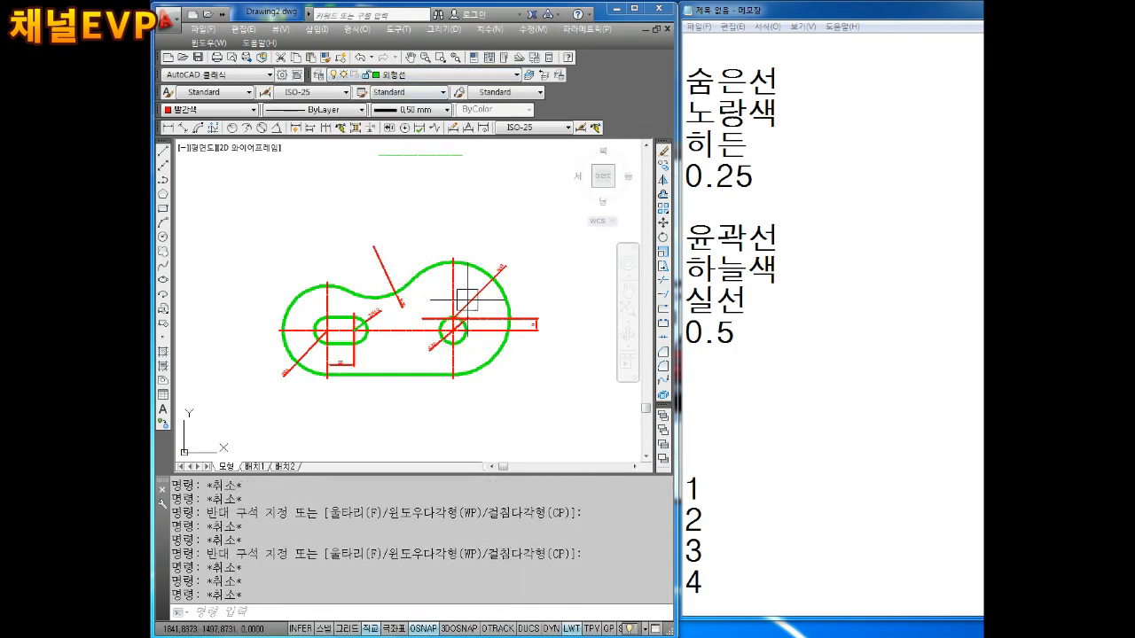
key(Escape)
key(Escape)
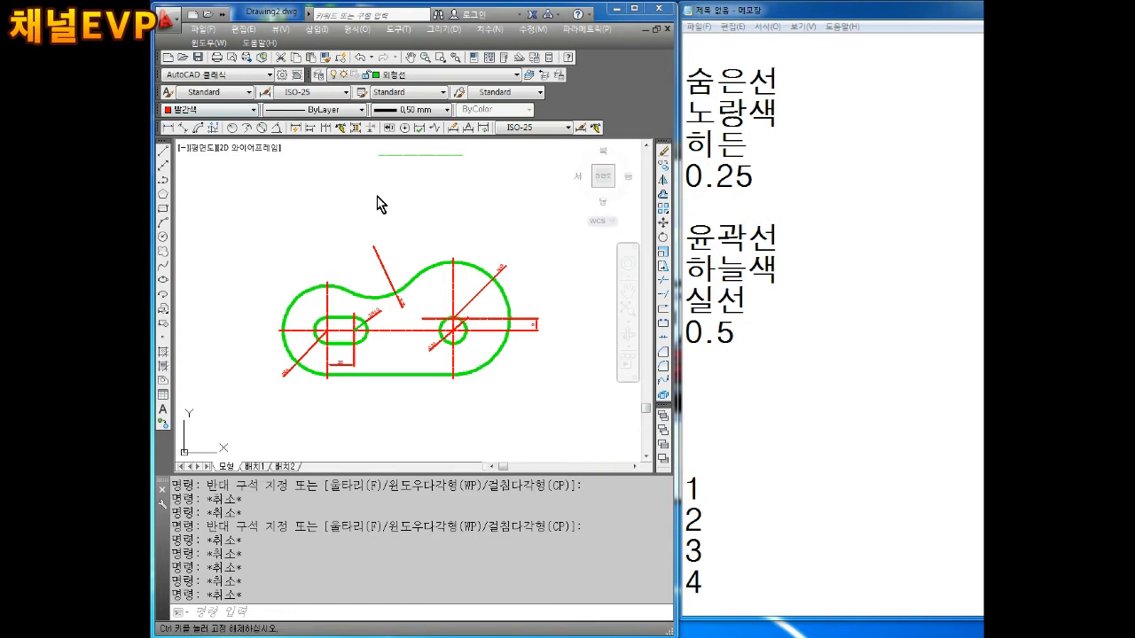
Float the Properties toolbar over the drawing area and set the current colour, linetype and lineweight to ByLayer
drag(377, 204, 171, 199)
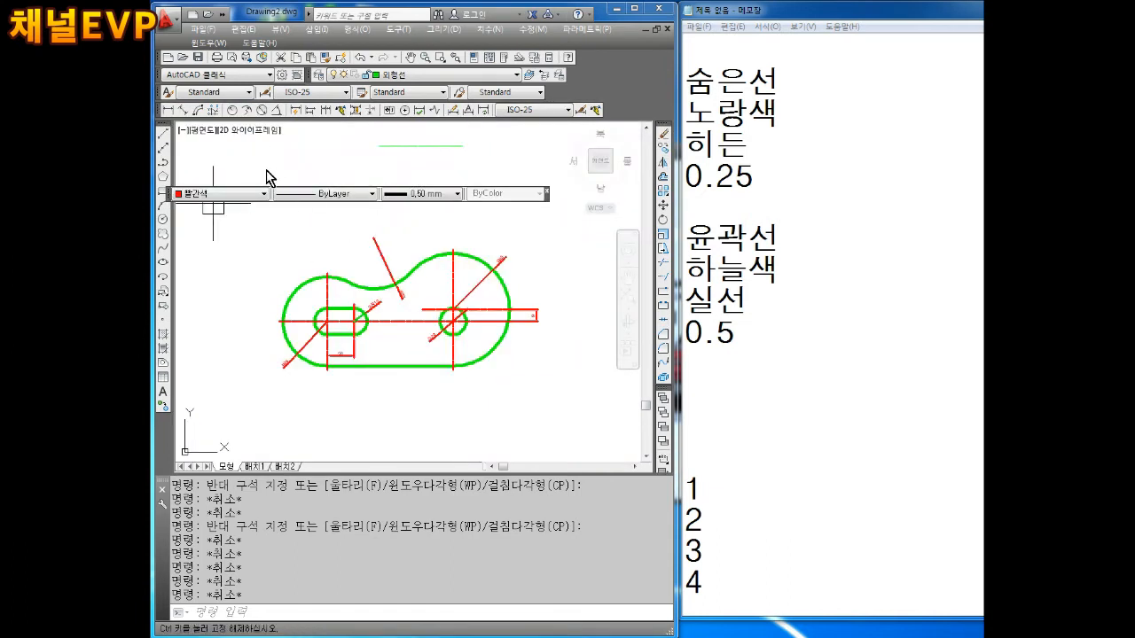
drag(266, 174, 358, 151)
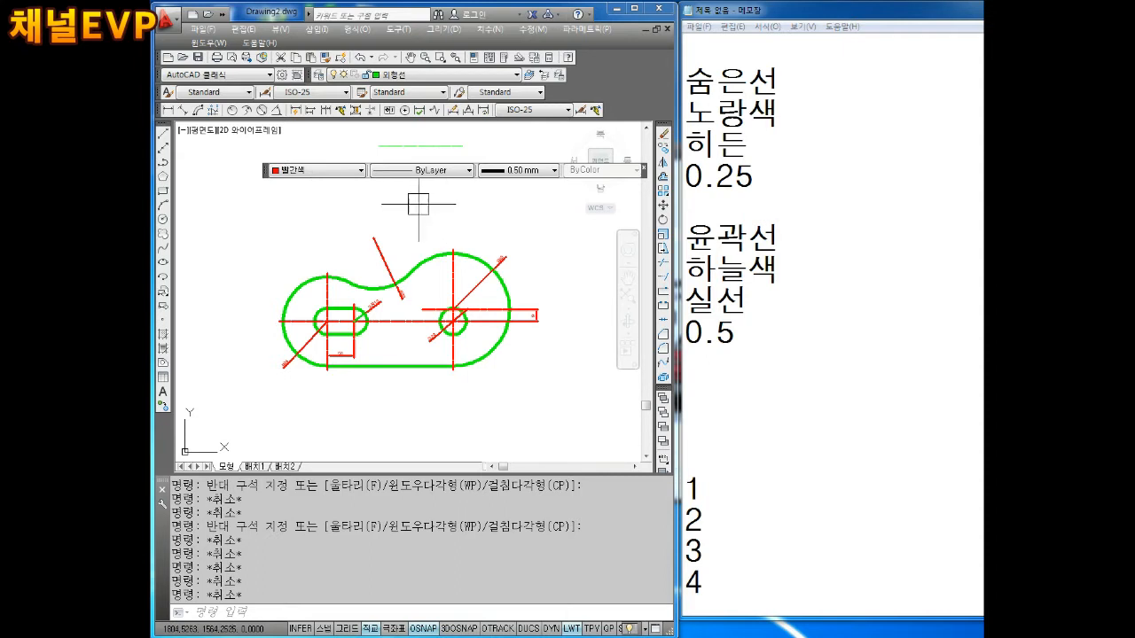
click(323, 170)
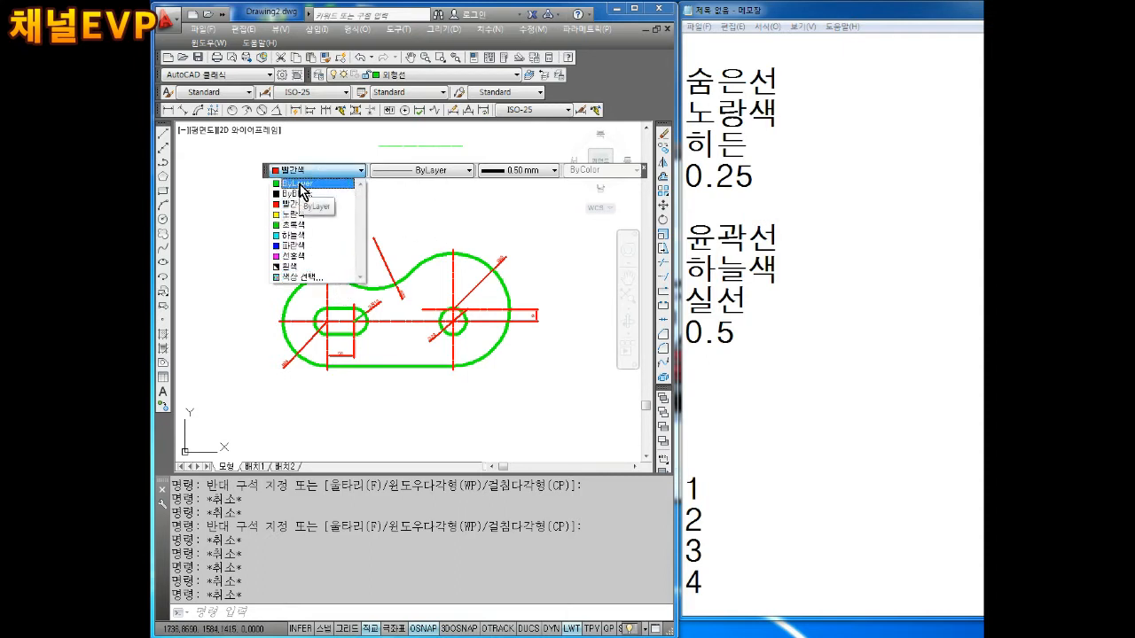
click(300, 184)
click(428, 171)
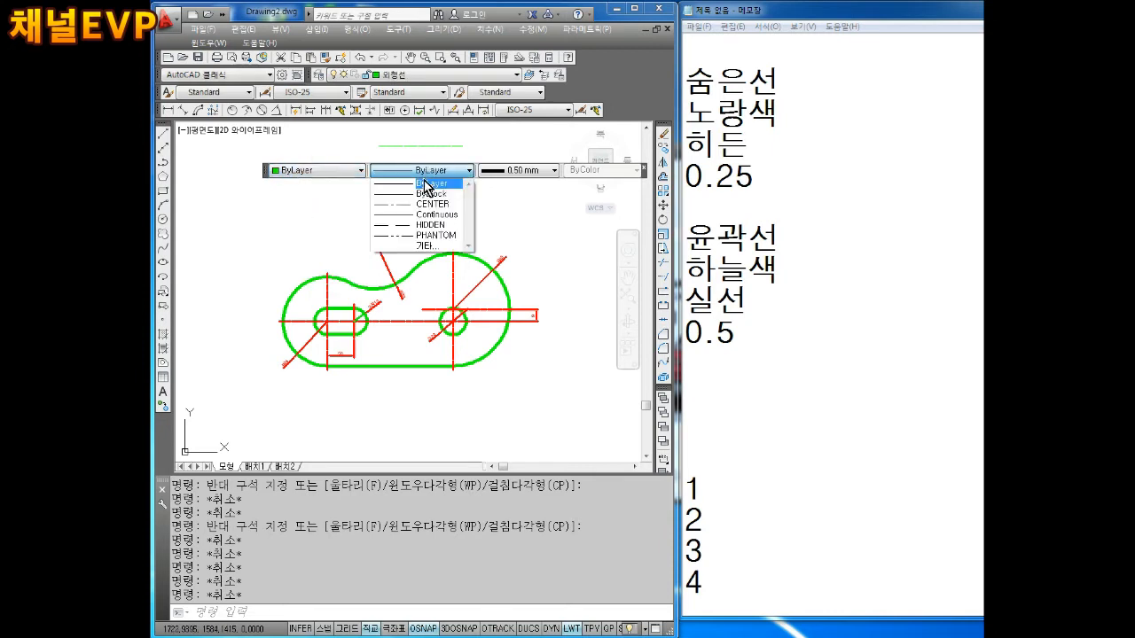
click(426, 184)
click(519, 171)
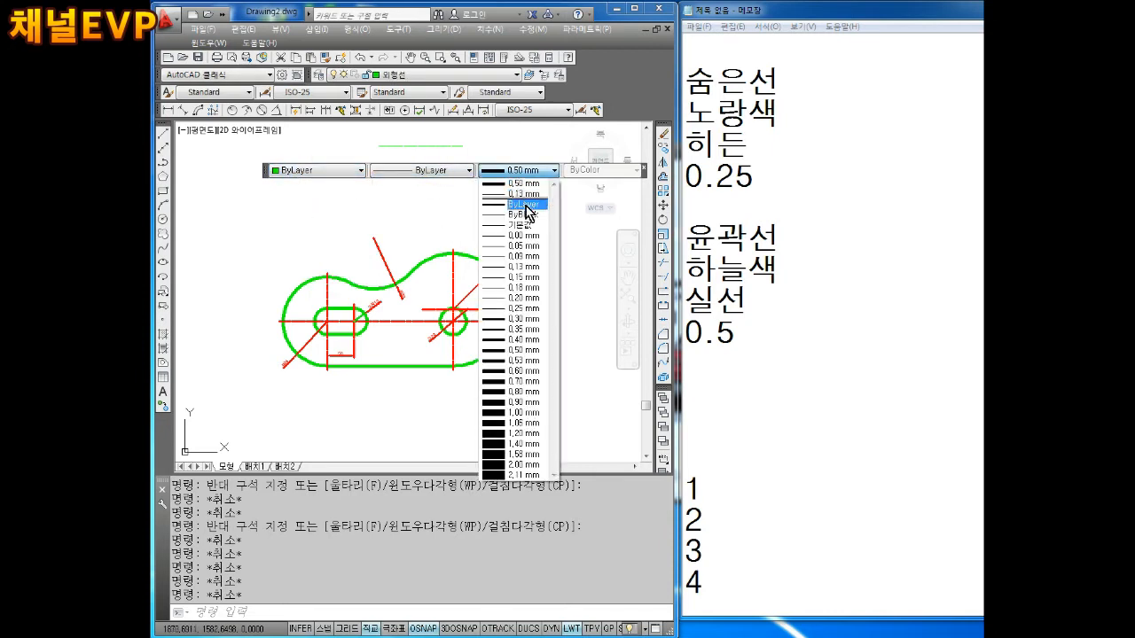
click(527, 208)
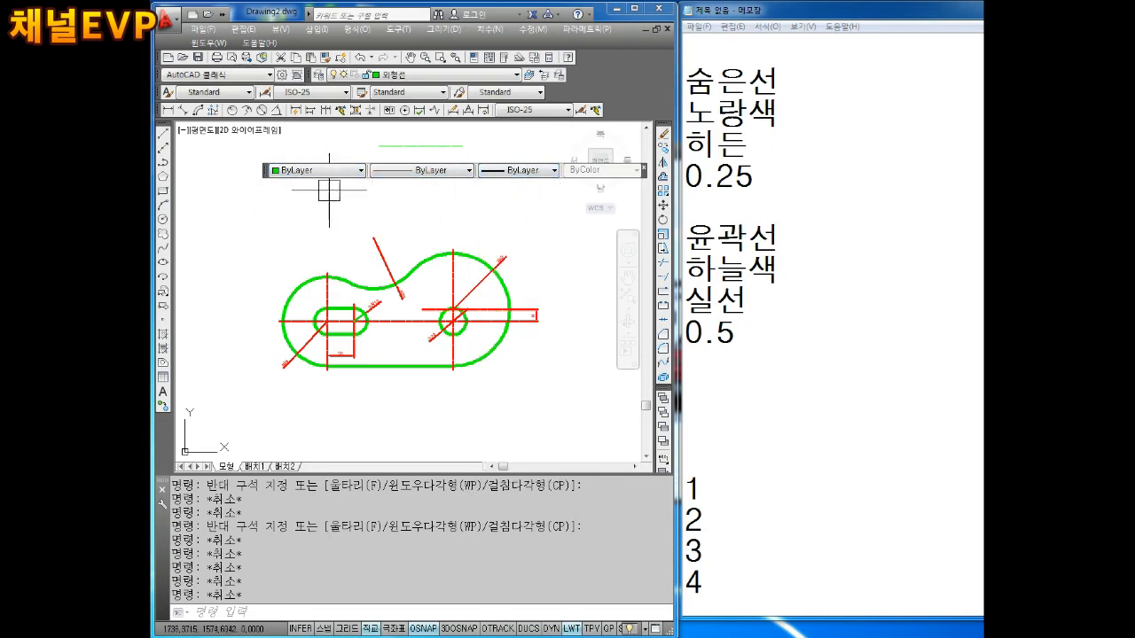
Assign the whole part with its dimensions to the 숨은선 layer and clear the selection
click(526, 241)
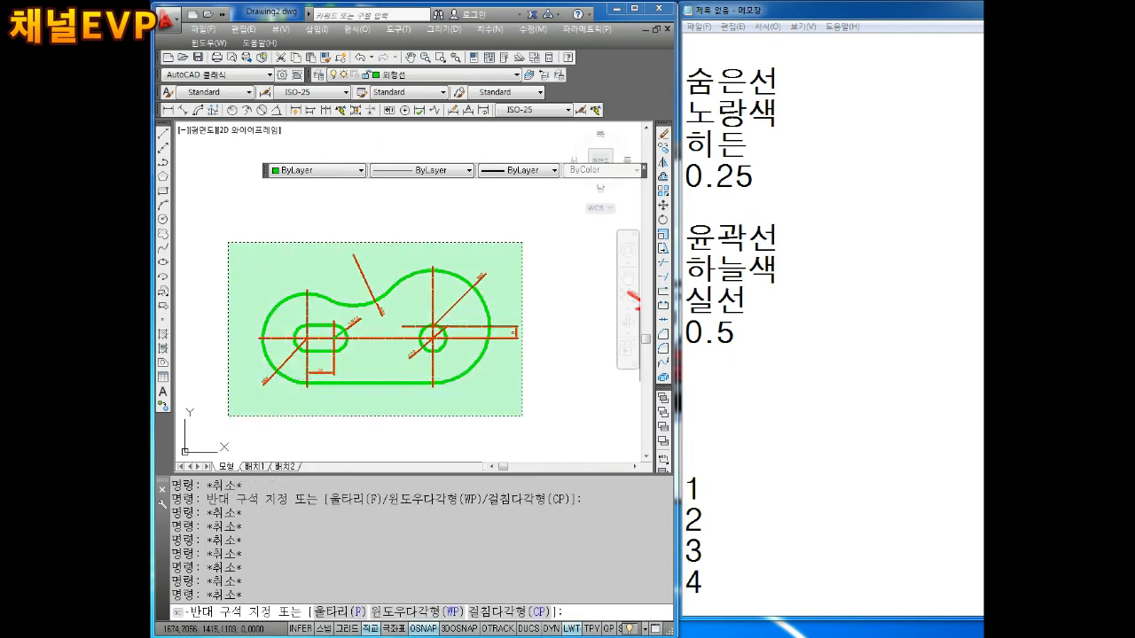
click(218, 429)
click(413, 78)
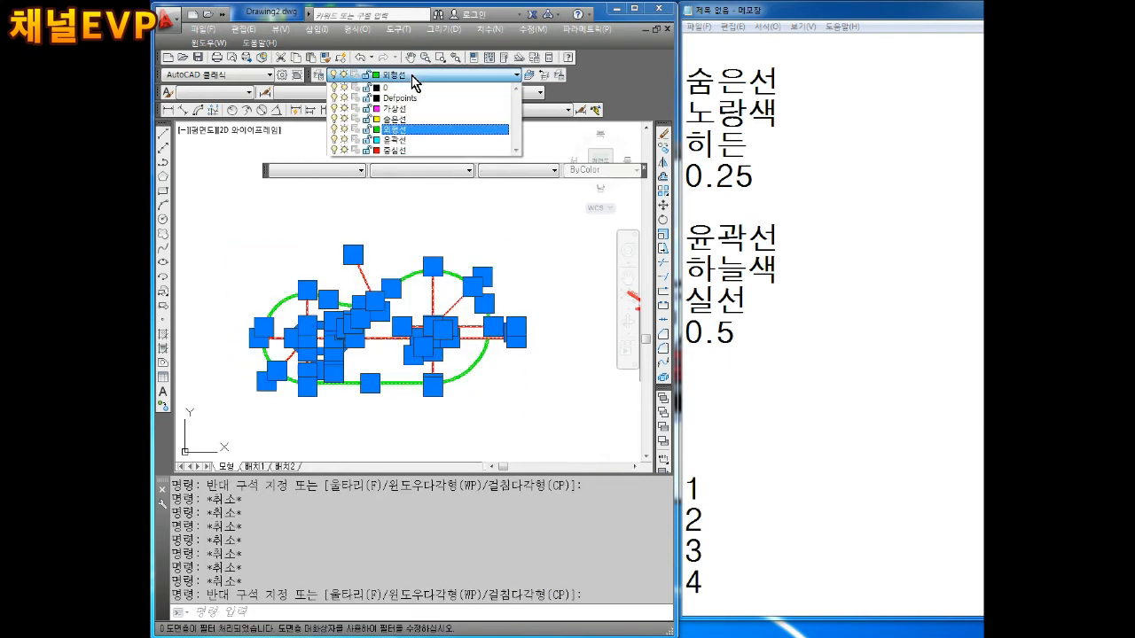
click(402, 119)
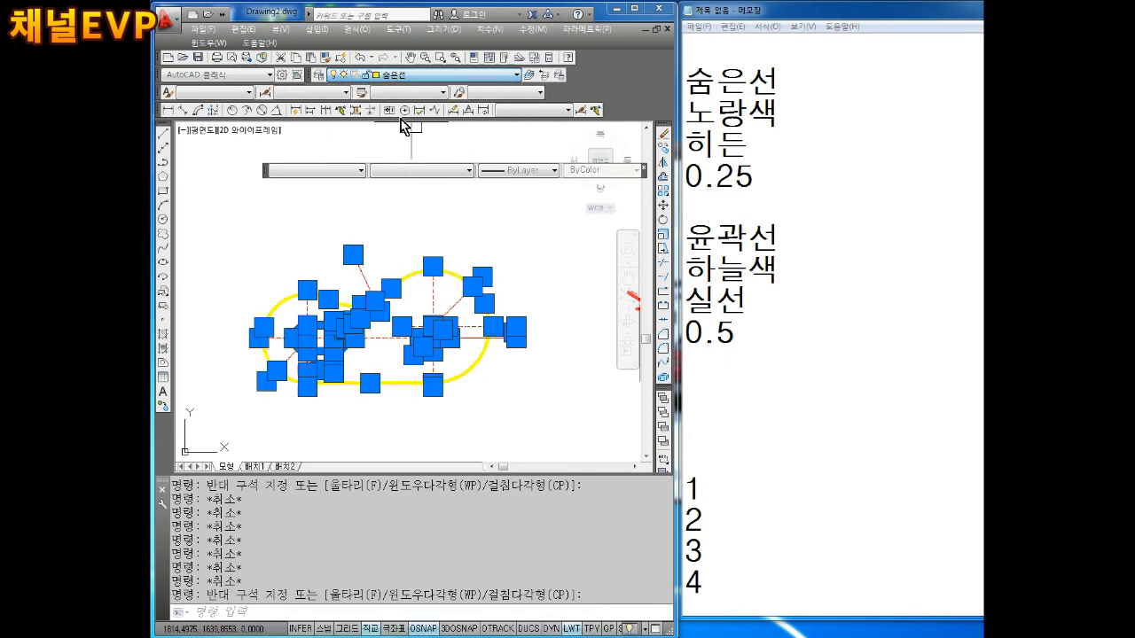
key(Escape)
key(Escape)
Select the whole part again and return it to the 외형선 layer
click(542, 227)
click(211, 418)
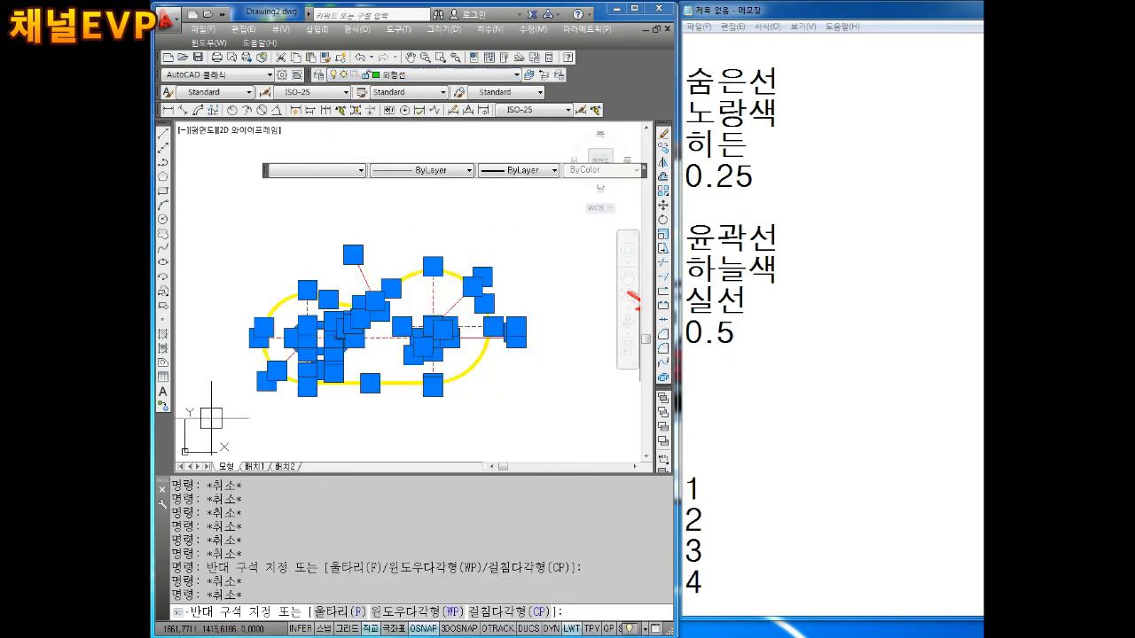
click(413, 76)
click(390, 131)
key(Escape)
Reassign the whole part with its dimensions to the 중심선 layer and clear the selection
click(523, 246)
click(232, 404)
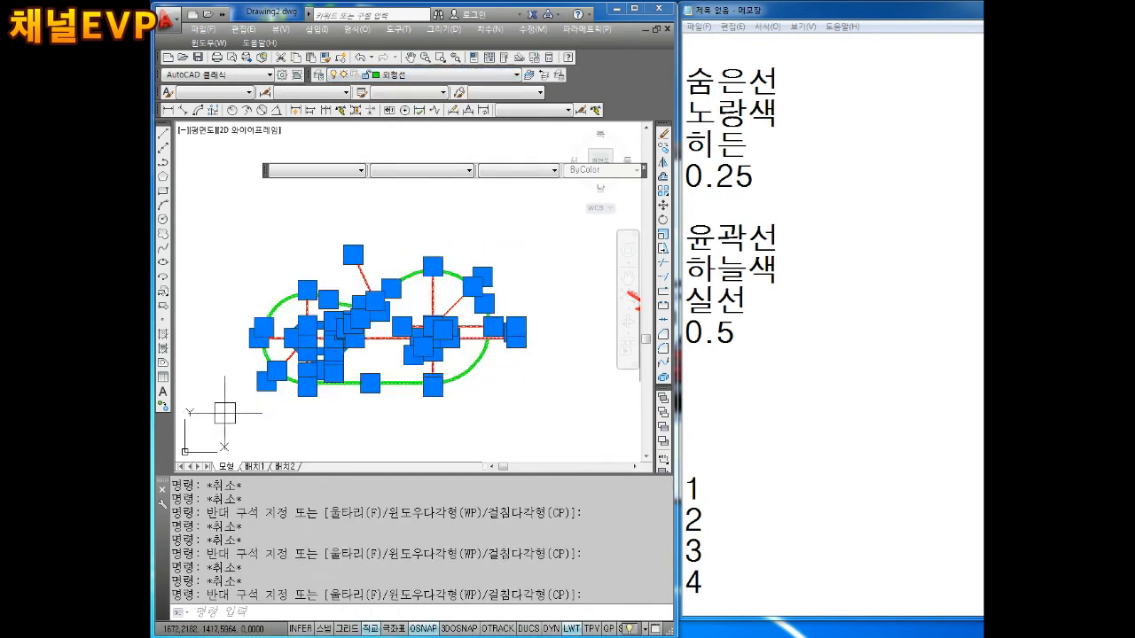
click(432, 78)
click(403, 125)
key(Escape)
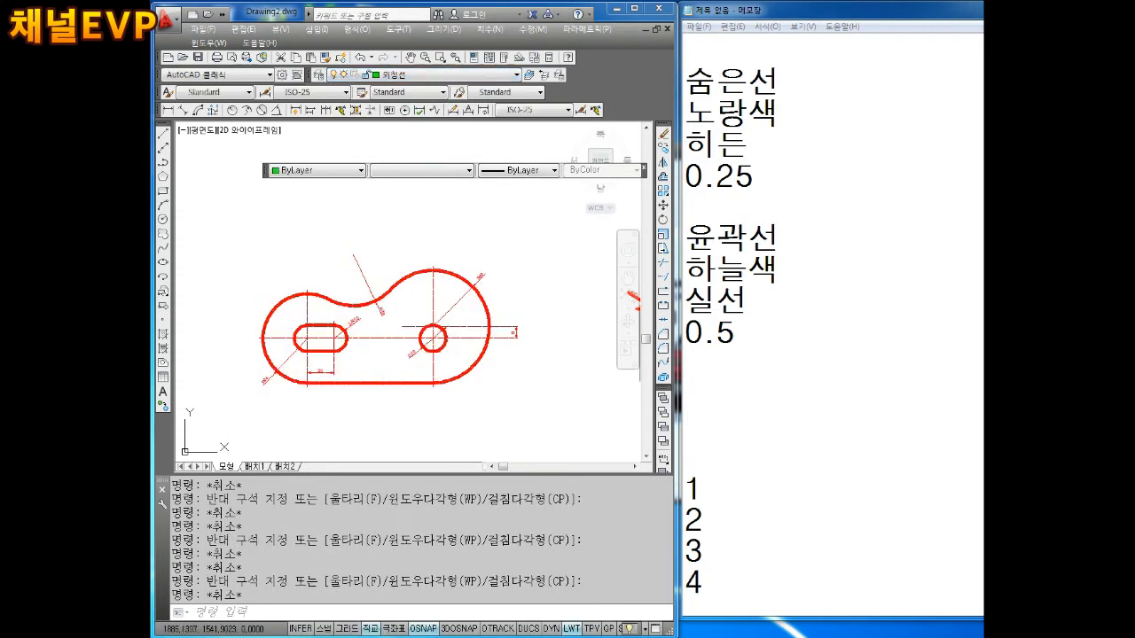
Move the whole part from the 중심선 layer to the 숨은선 layer
click(539, 221)
click(249, 410)
click(423, 78)
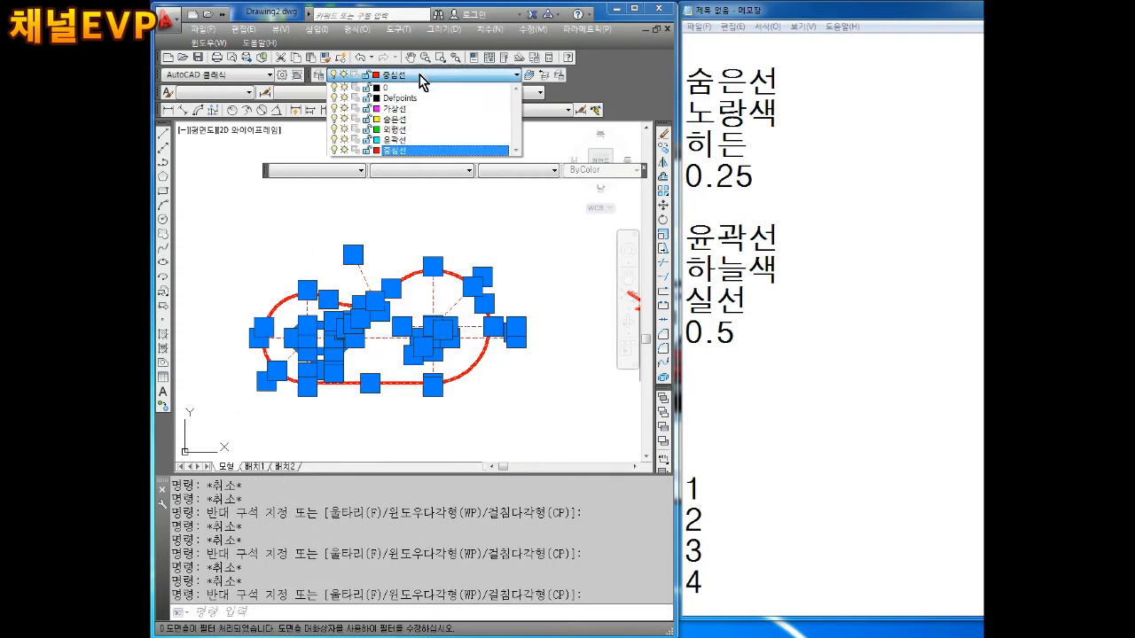
click(399, 119)
key(Escape)
Put the whole part with its dimensions back on the 외형선 layer and clear the selection
click(522, 230)
click(213, 424)
click(424, 76)
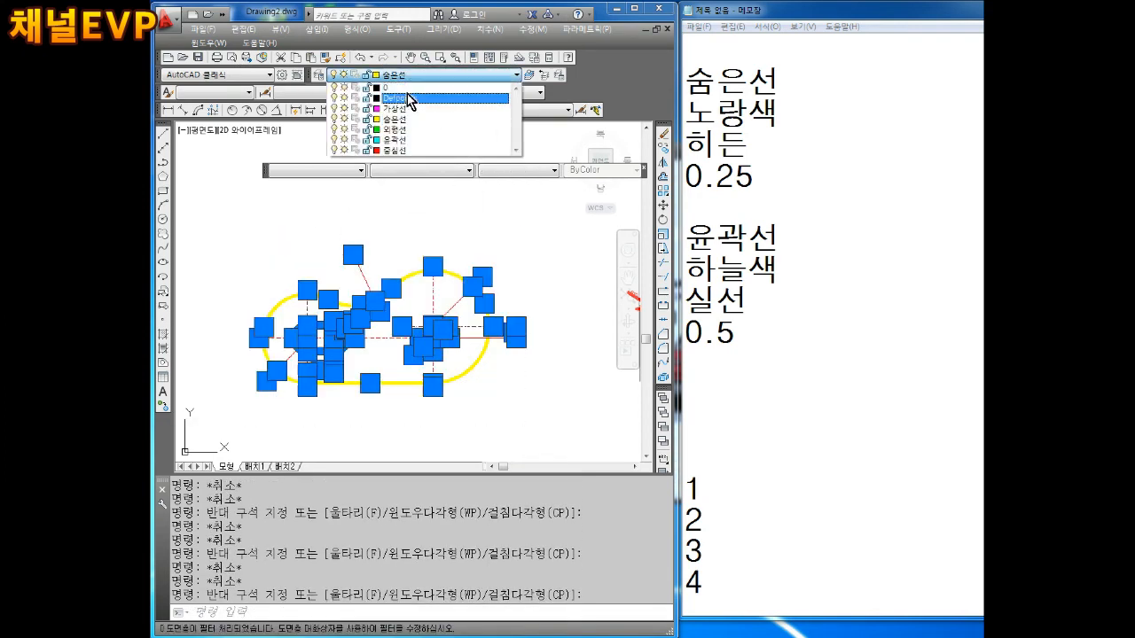
click(394, 129)
key(Escape)
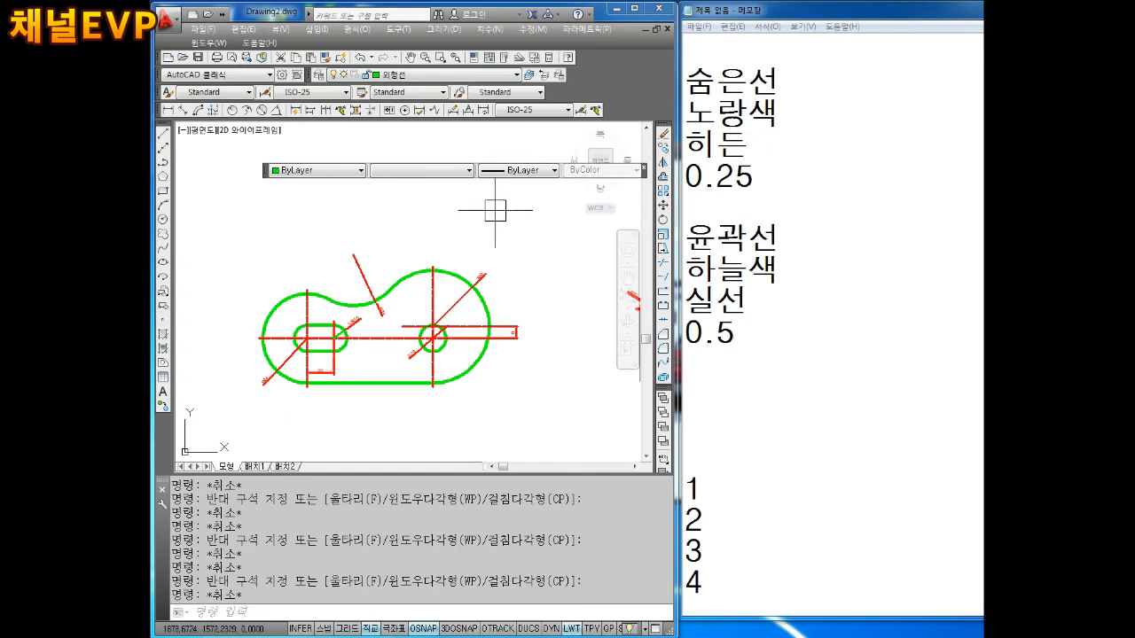
key(Escape)
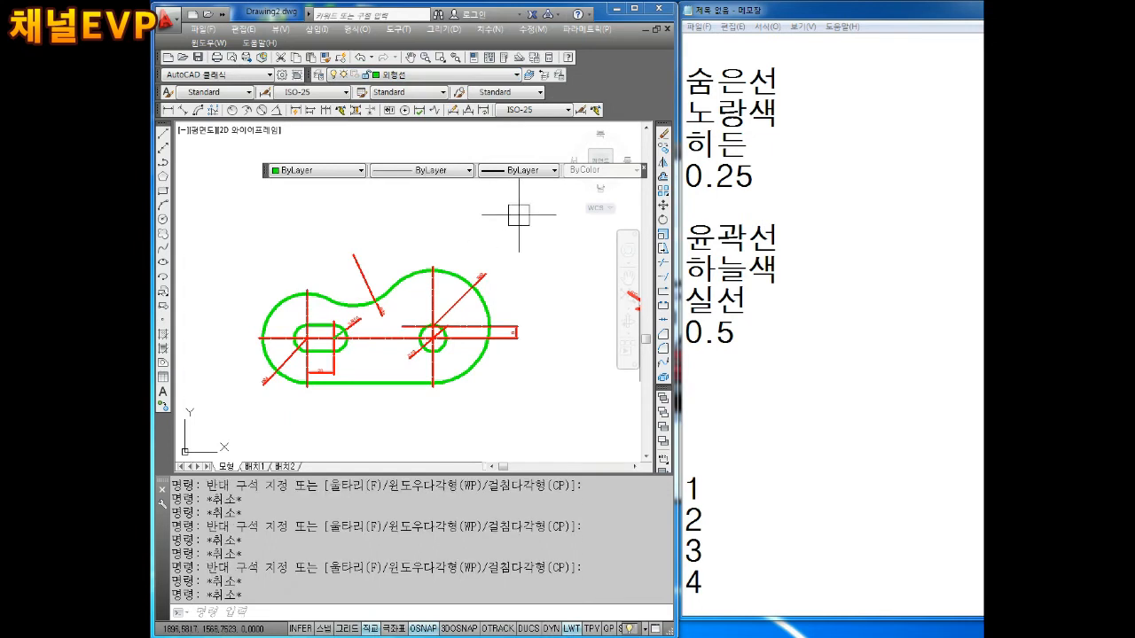
Save the drawing as 2020-05-04-1.dwg in the 기계설계제작 folder on drive D
key(ctrl+s)
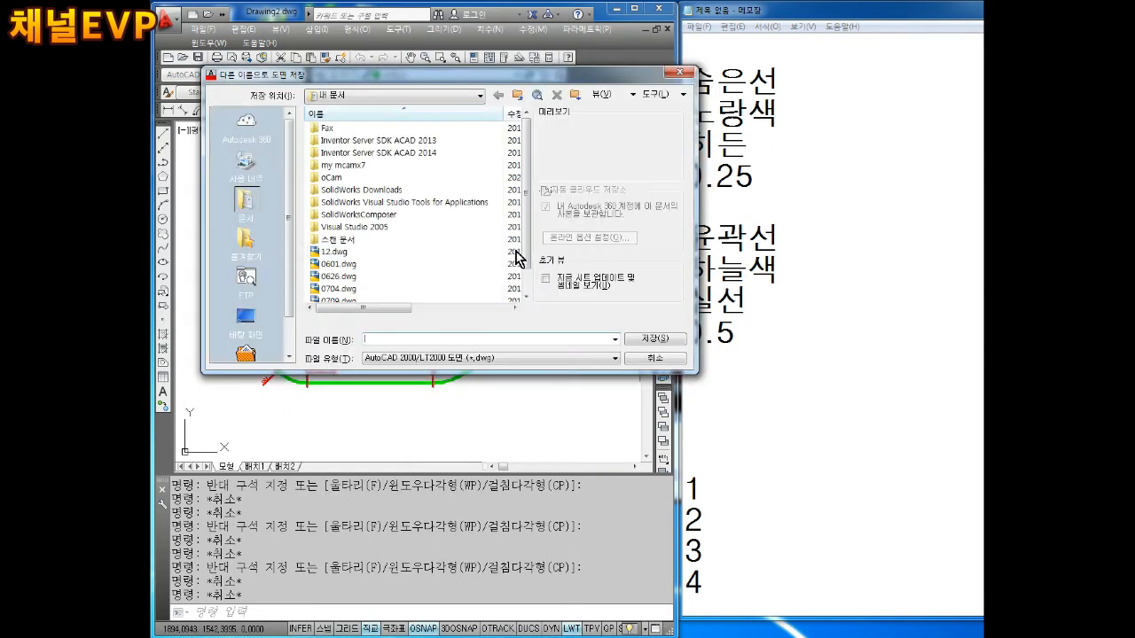
key(Escape)
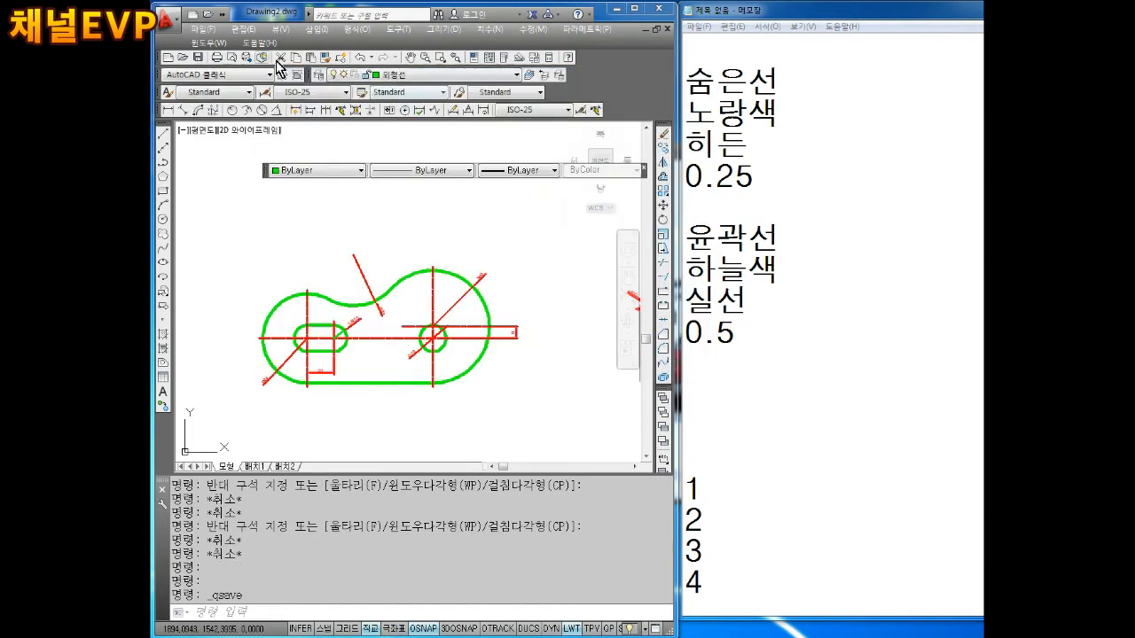
click(203, 29)
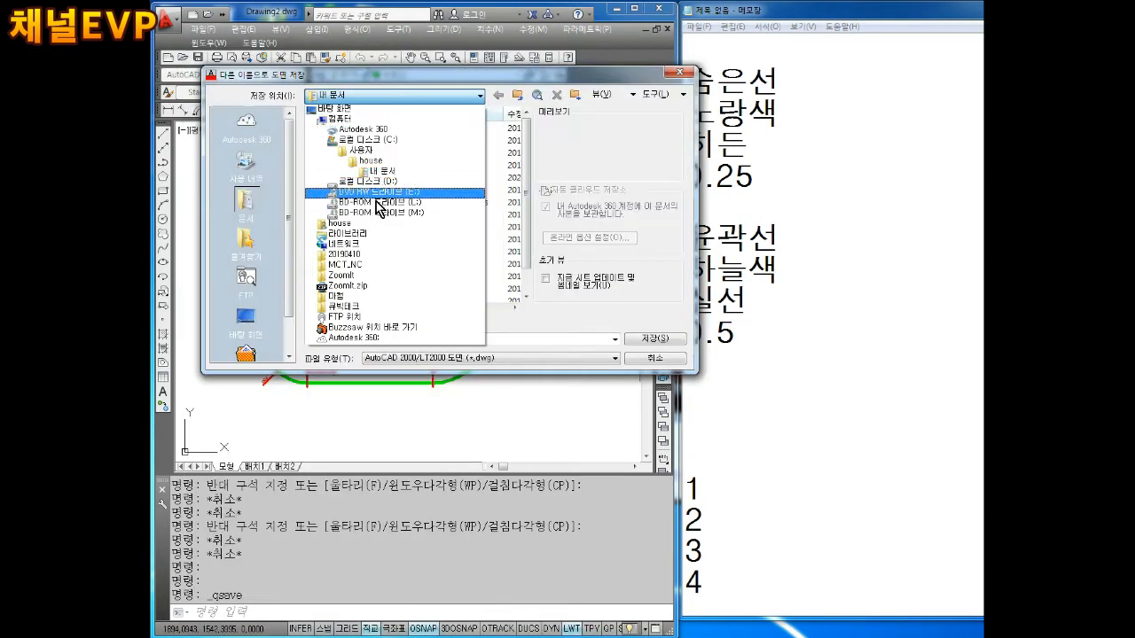
click(380, 180)
click(373, 95)
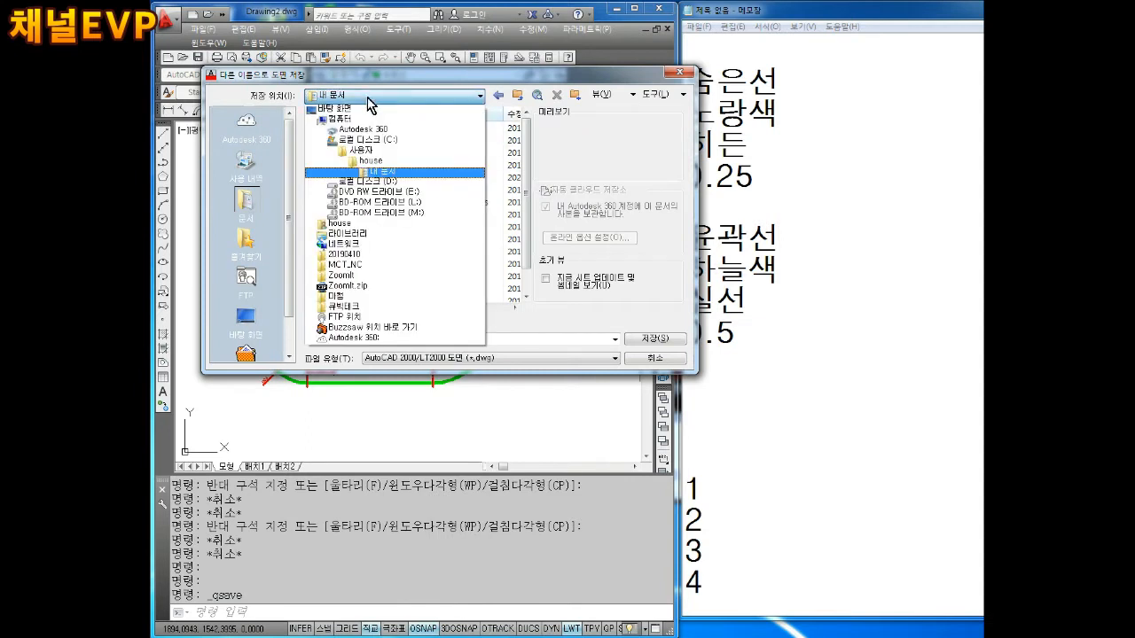
click(365, 185)
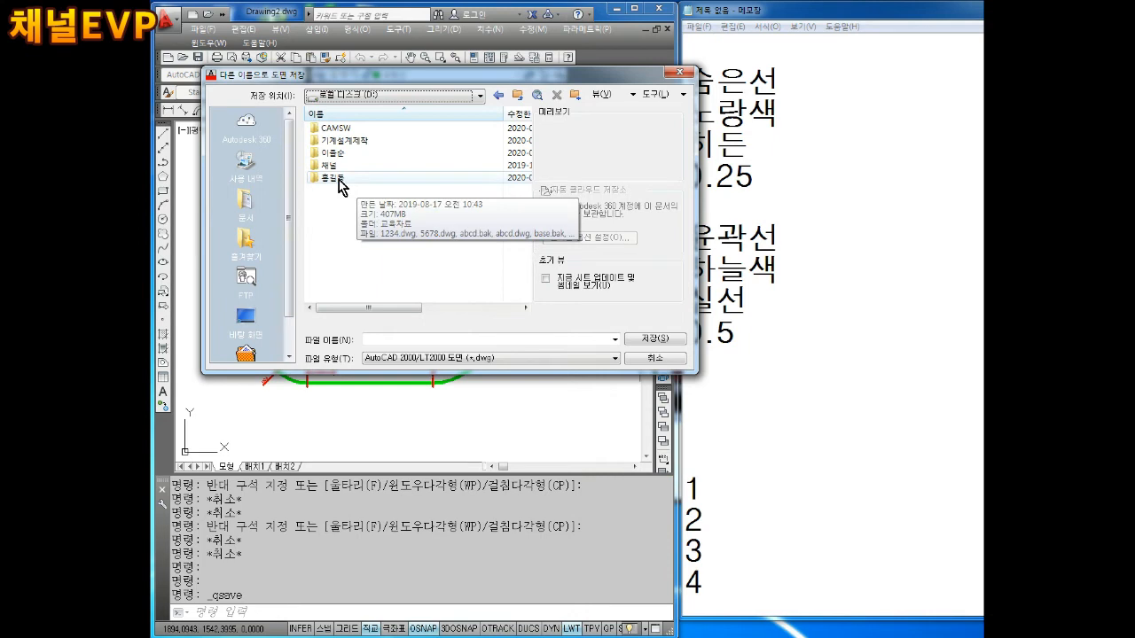
double_click(345, 180)
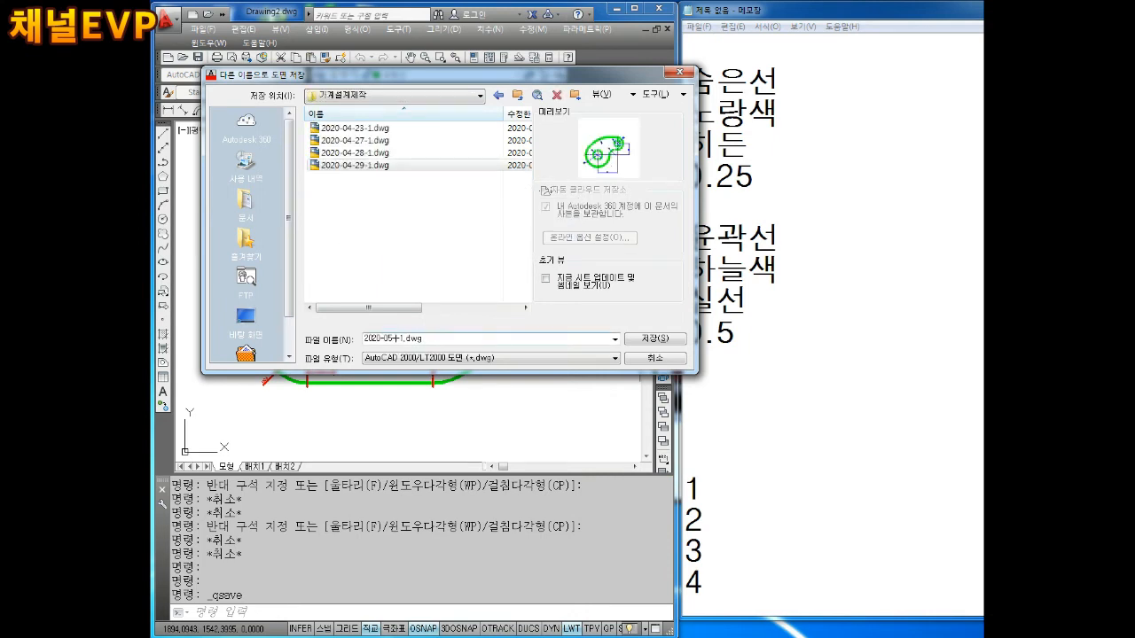
text(04)
key(Return)
key(ctrl+s)
key(Escape)
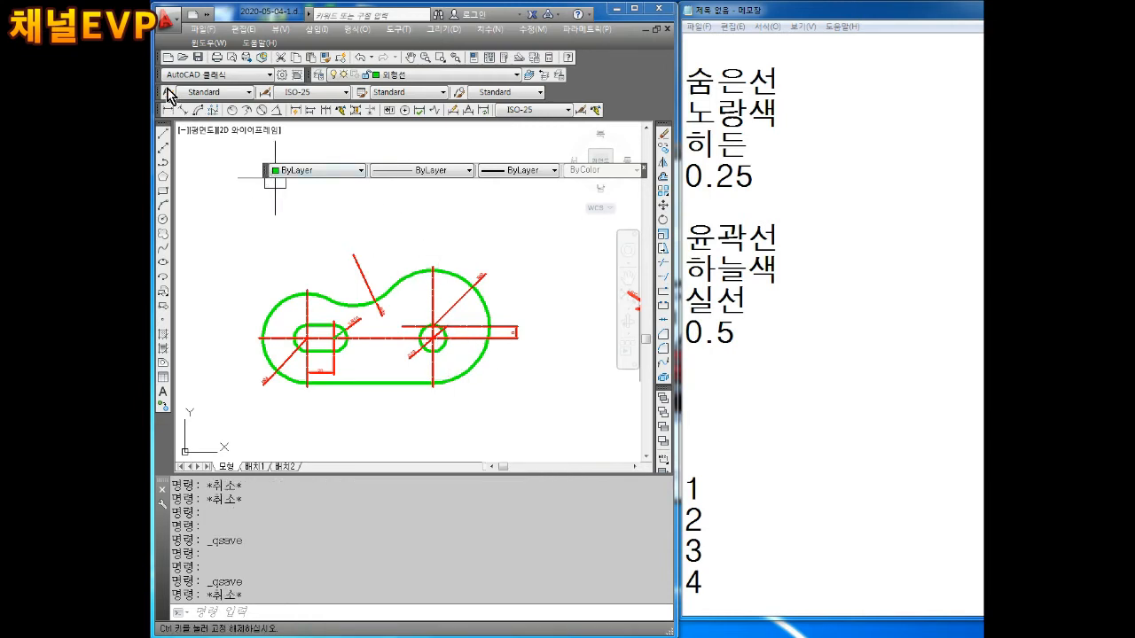
Dock the floating Properties toolbar back between the Layers and Styles toolbars
drag(169, 95, 168, 96)
key(Escape)
scroll(434, 235, down, 4)
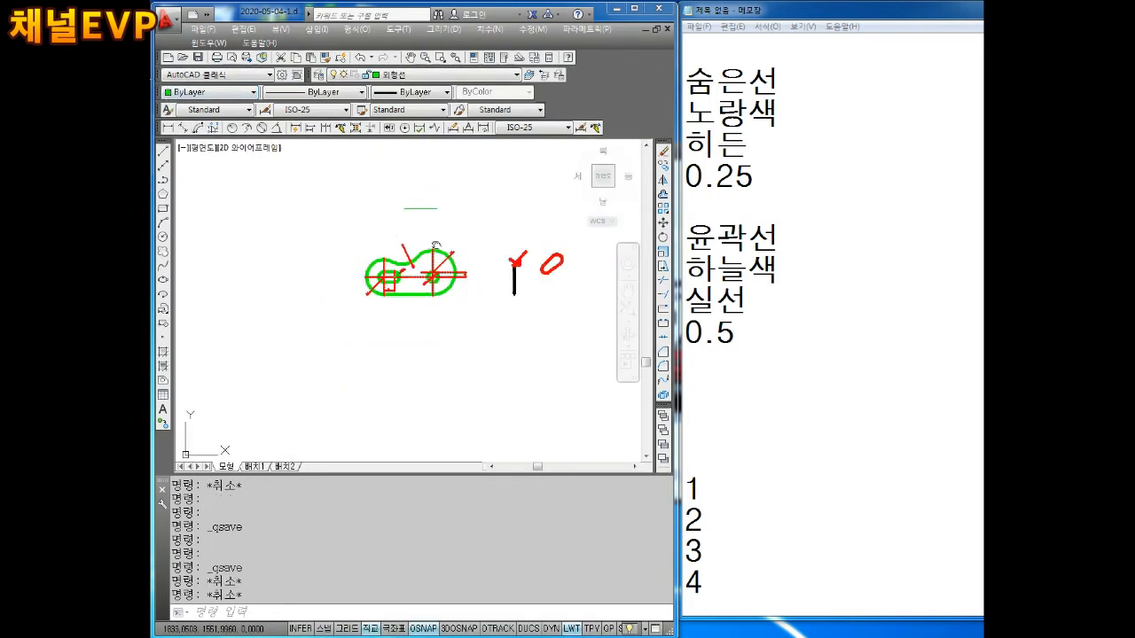
scroll(432, 232, up, 4)
key(Escape)
key(Escape)
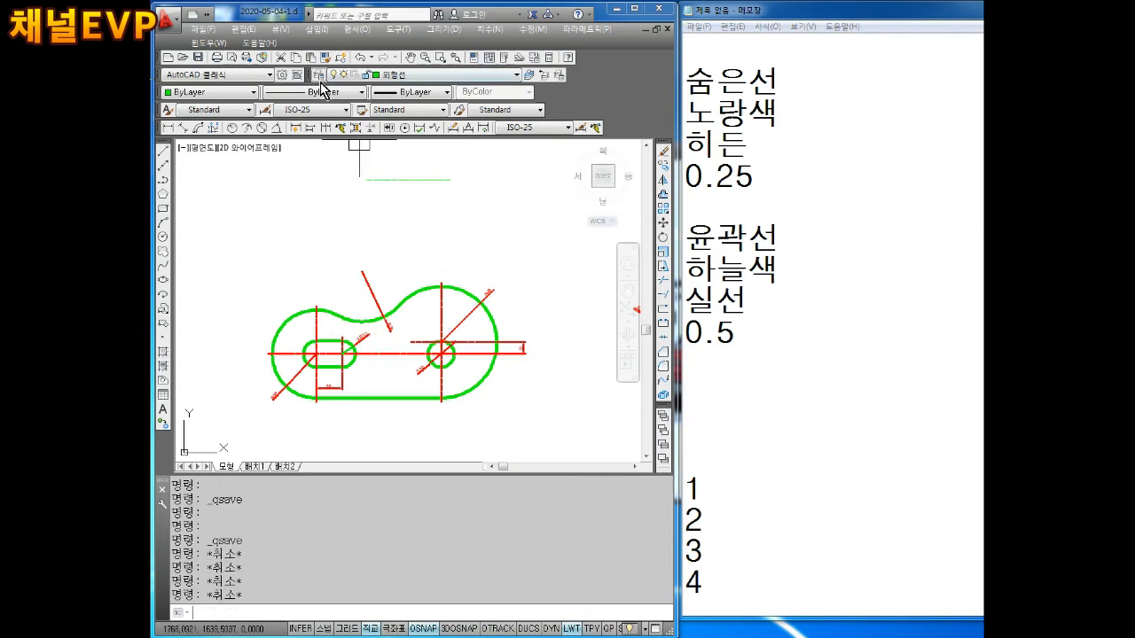
Create three new layers with default names in the layer properties manager
click(318, 76)
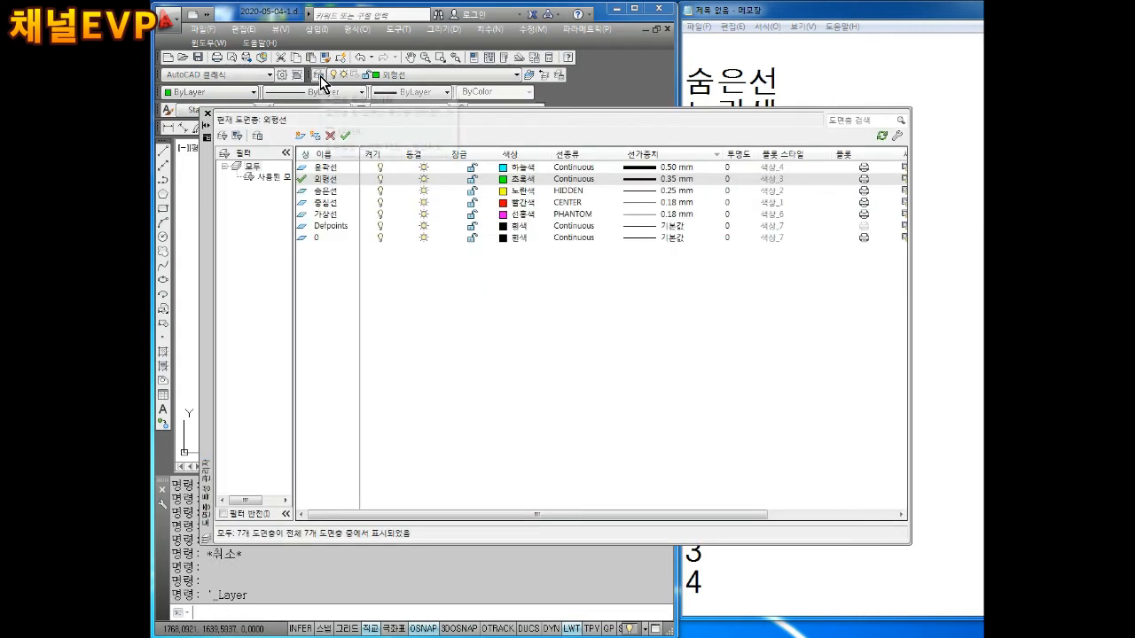
click(300, 135)
click(300, 136)
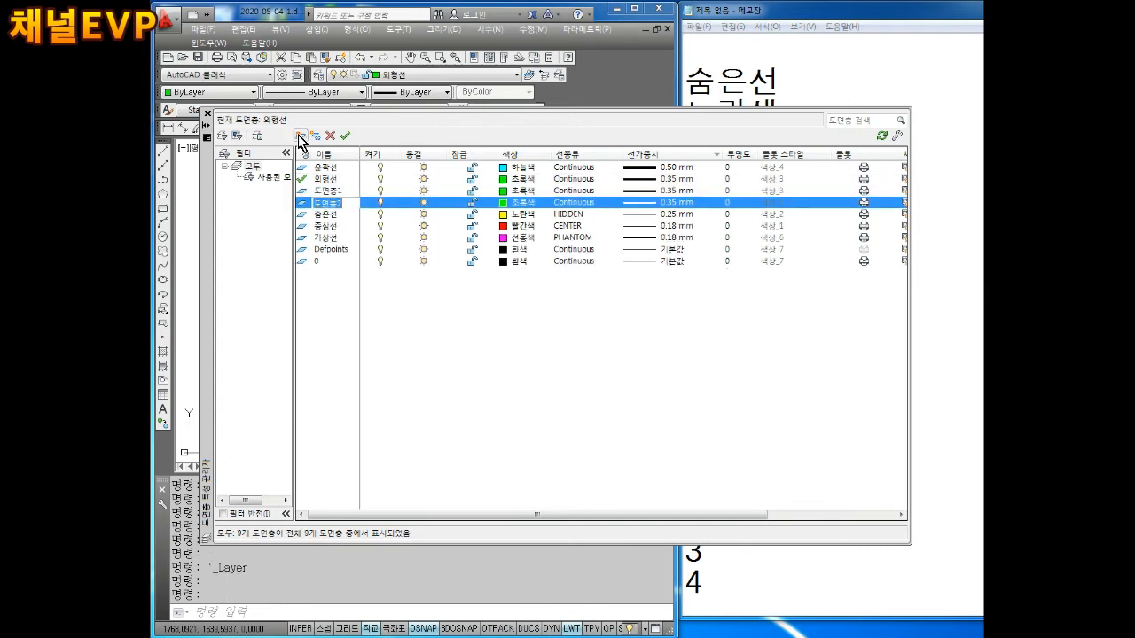
click(300, 136)
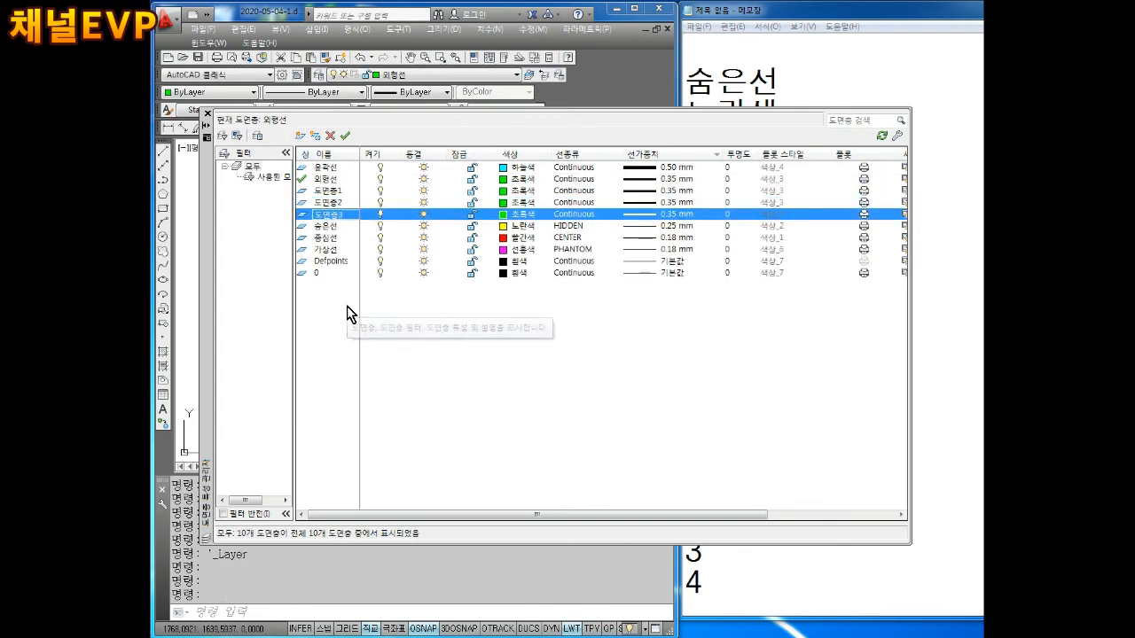
Delete the three newly created layers and close the layer properties manager
click(324, 191)
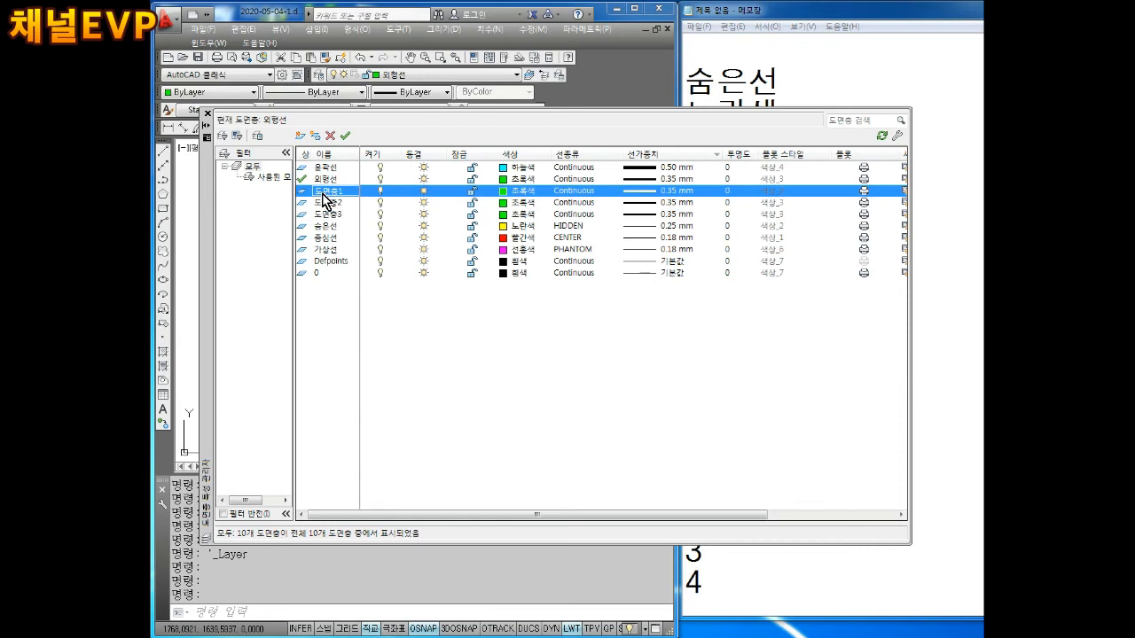
click(330, 137)
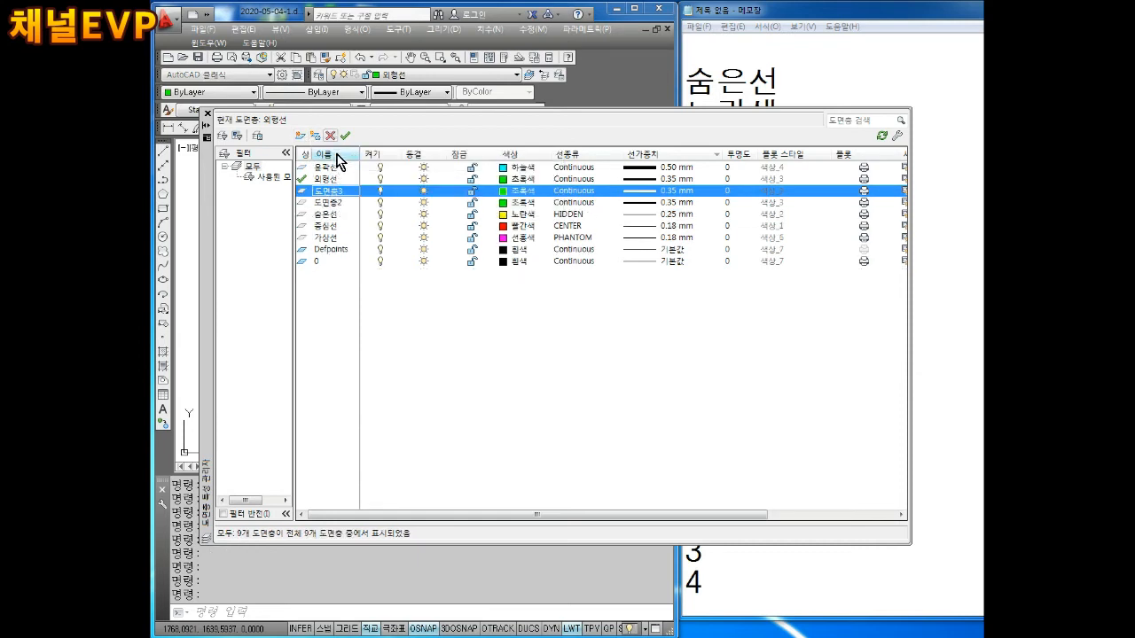
click(331, 137)
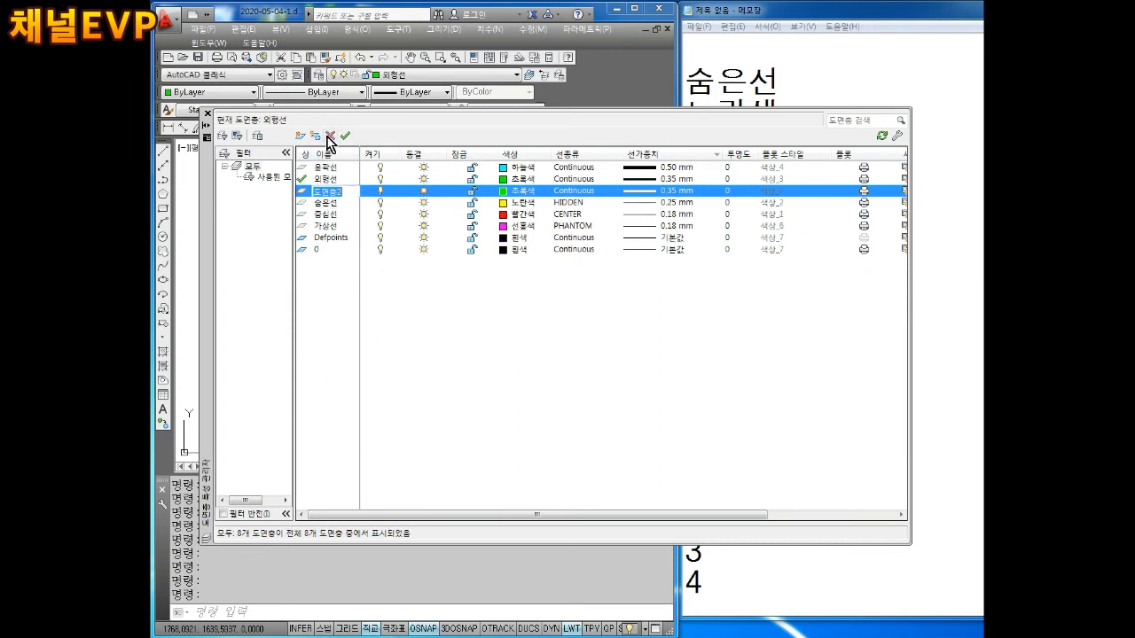
click(330, 137)
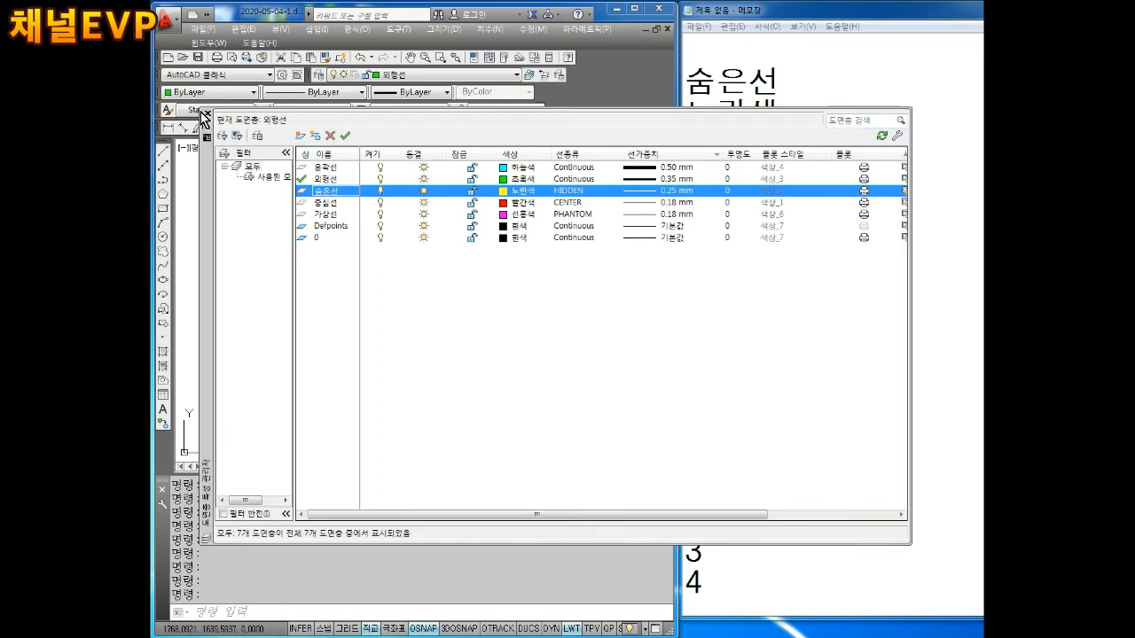
click(208, 115)
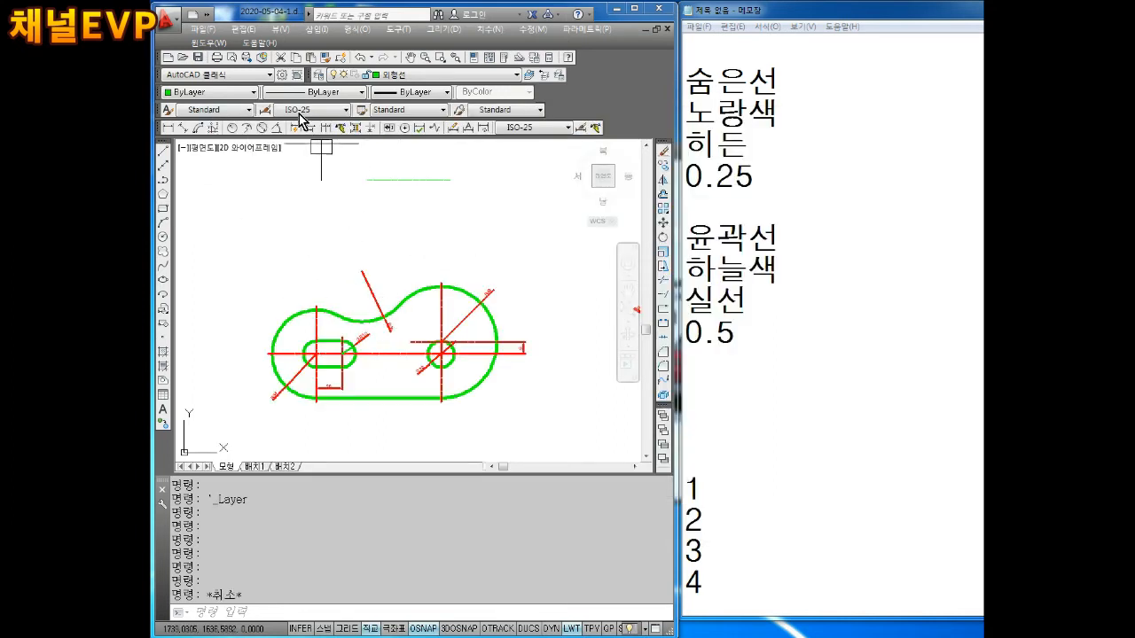
click(400, 304)
key(Escape)
key(Escape)
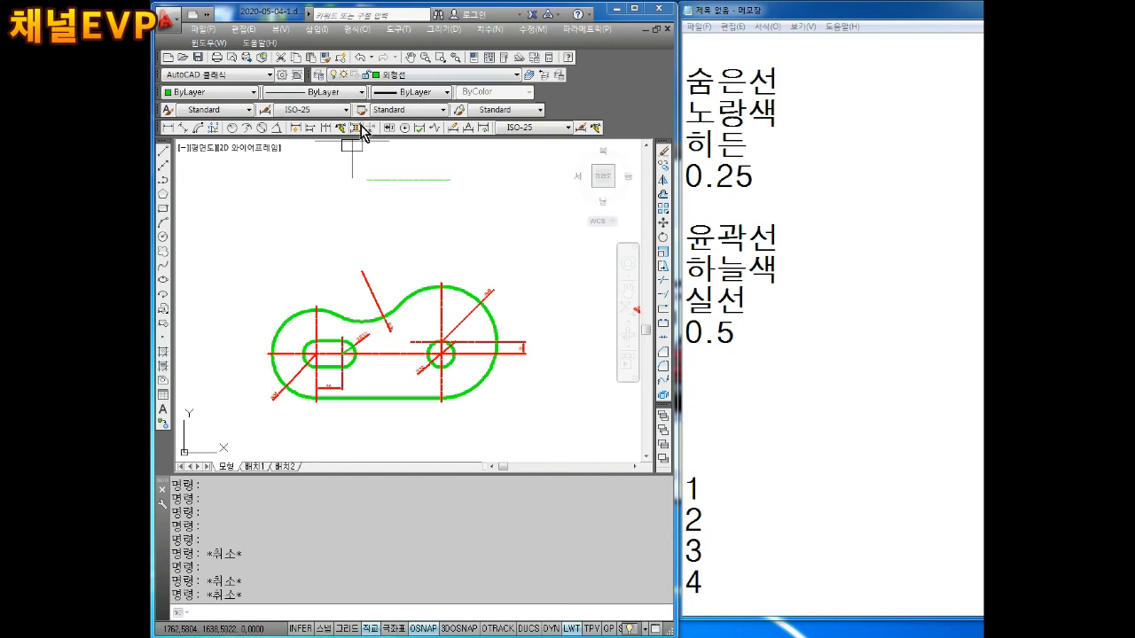
Try to delete the Defpoints layer and layer 0, then close the layer properties manager
click(318, 75)
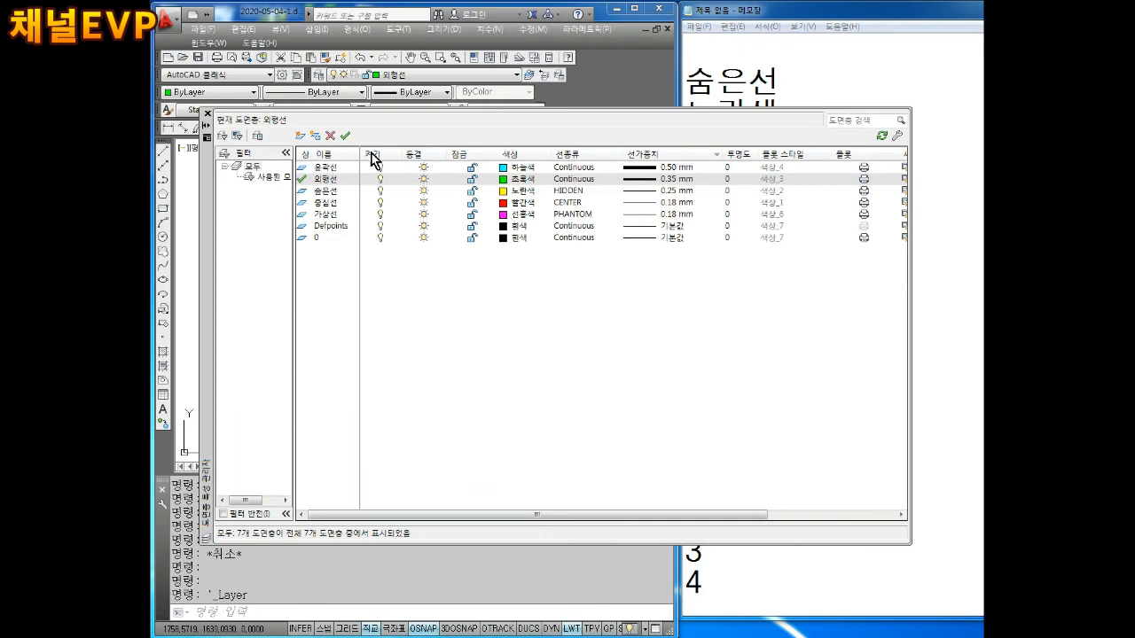
click(334, 226)
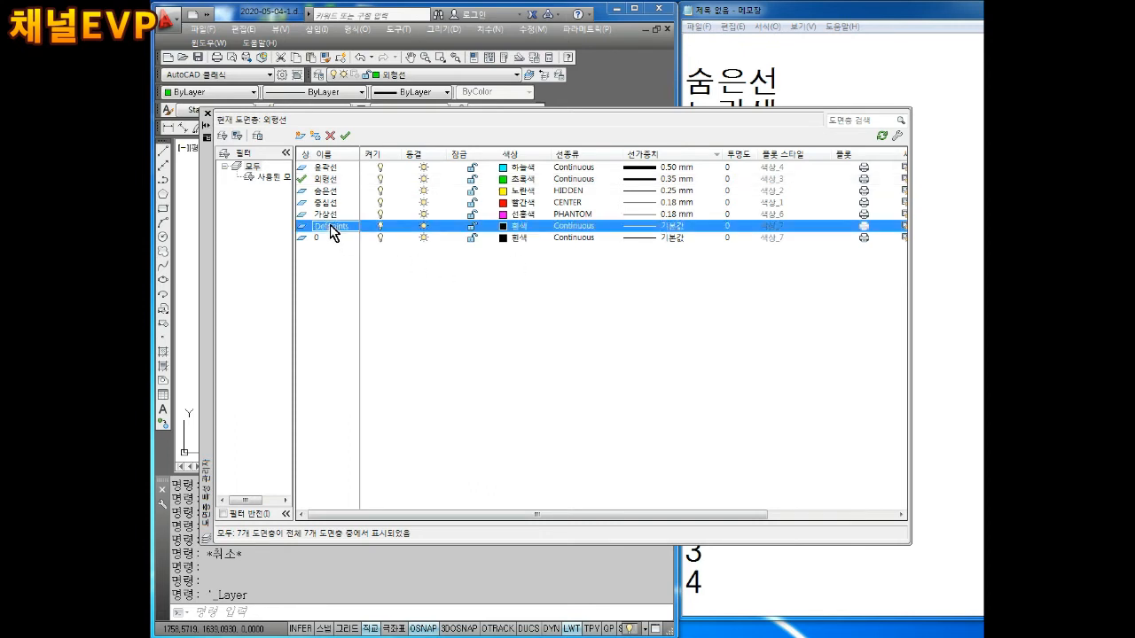
click(331, 136)
click(670, 243)
click(315, 238)
click(331, 135)
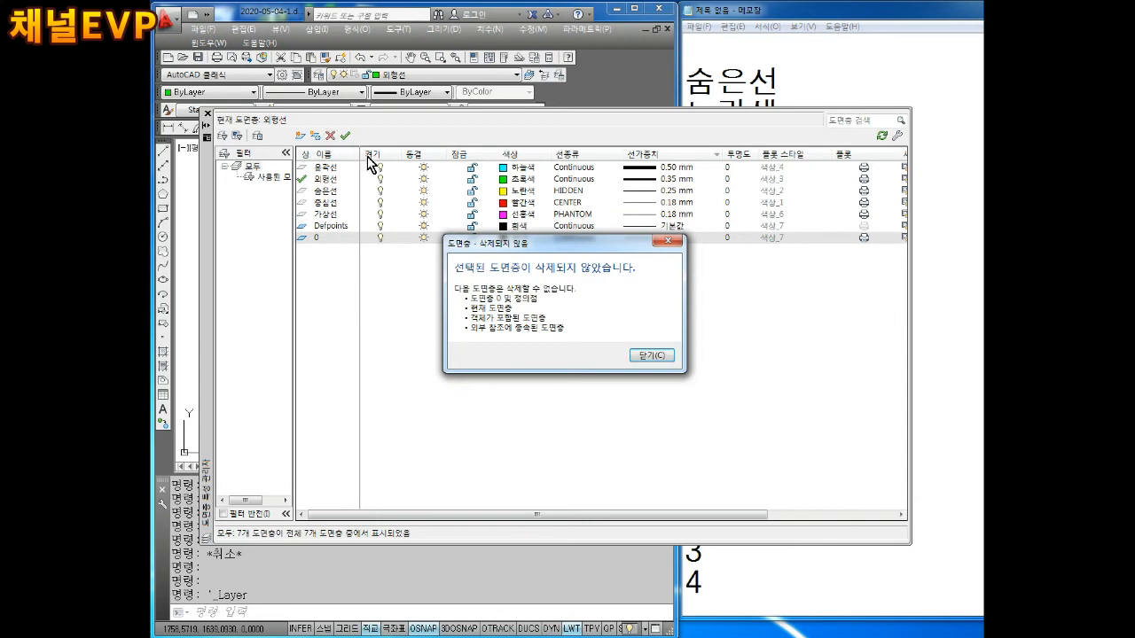
click(669, 242)
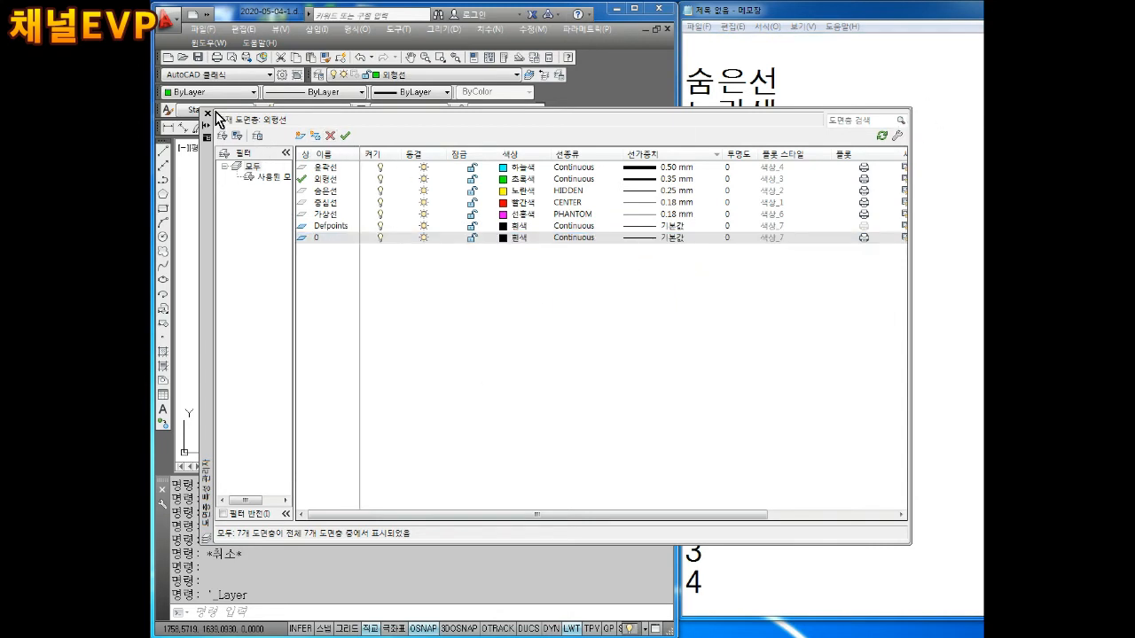
click(208, 114)
Erase the short green line above the part and maximize the AutoCAD window
scroll(463, 326, down, 5)
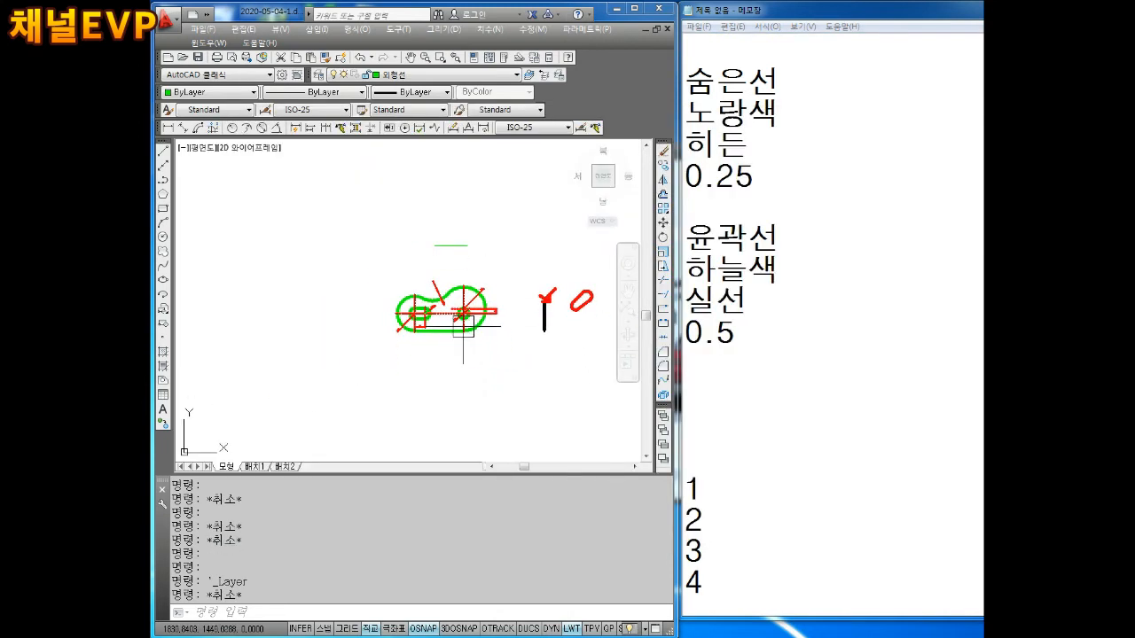
scroll(441, 287, up, 2)
mouse_move(437, 307)
middle_down()
mouse_move(435, 331)
mouse_move(410, 281)
mouse_move(452, 281)
middle_up()
key(Escape)
click(499, 230)
click(418, 271)
key(Delete)
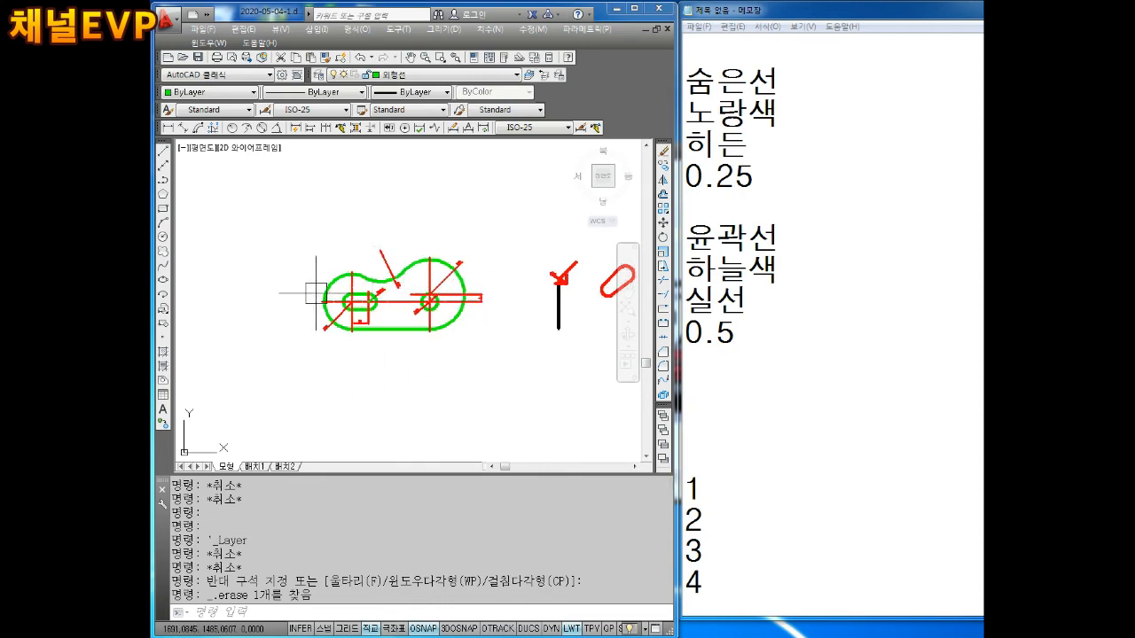
click(637, 11)
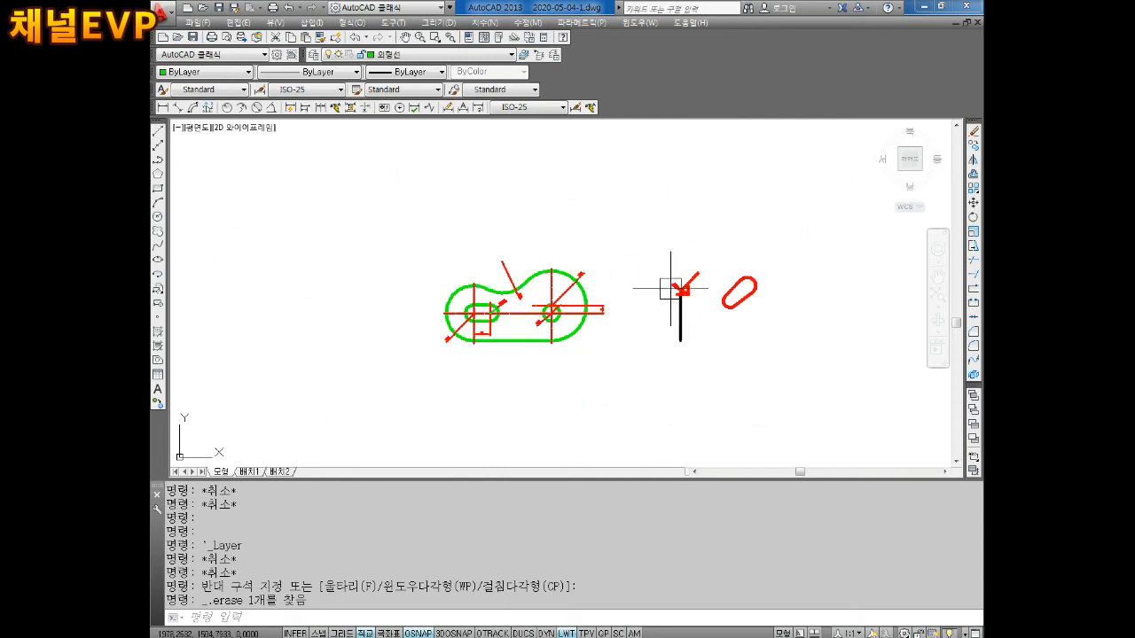
Create a new drawing from the acadiso.dwt template
middle_drag(671, 287, 612, 321)
key(Escape)
key(Escape)
click(197, 22)
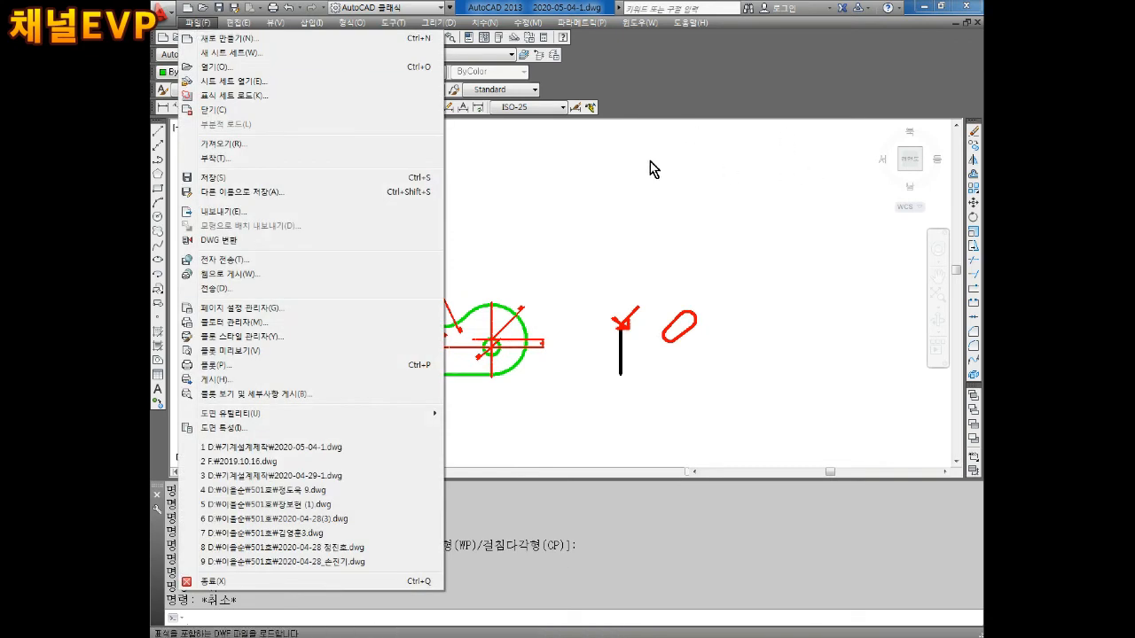
click(227, 40)
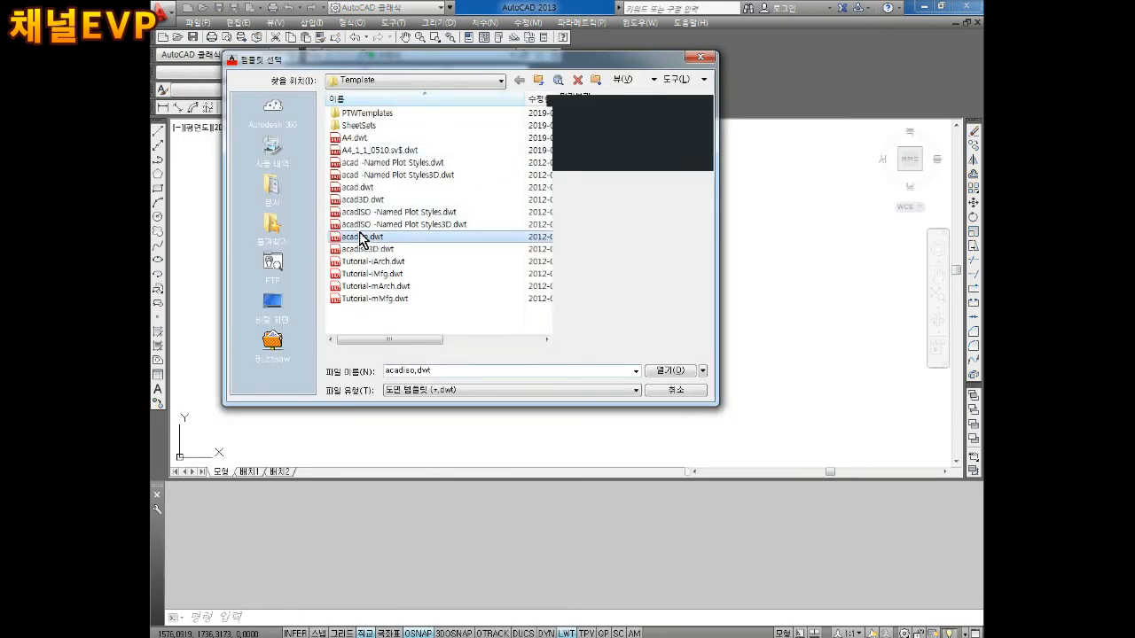
click(660, 372)
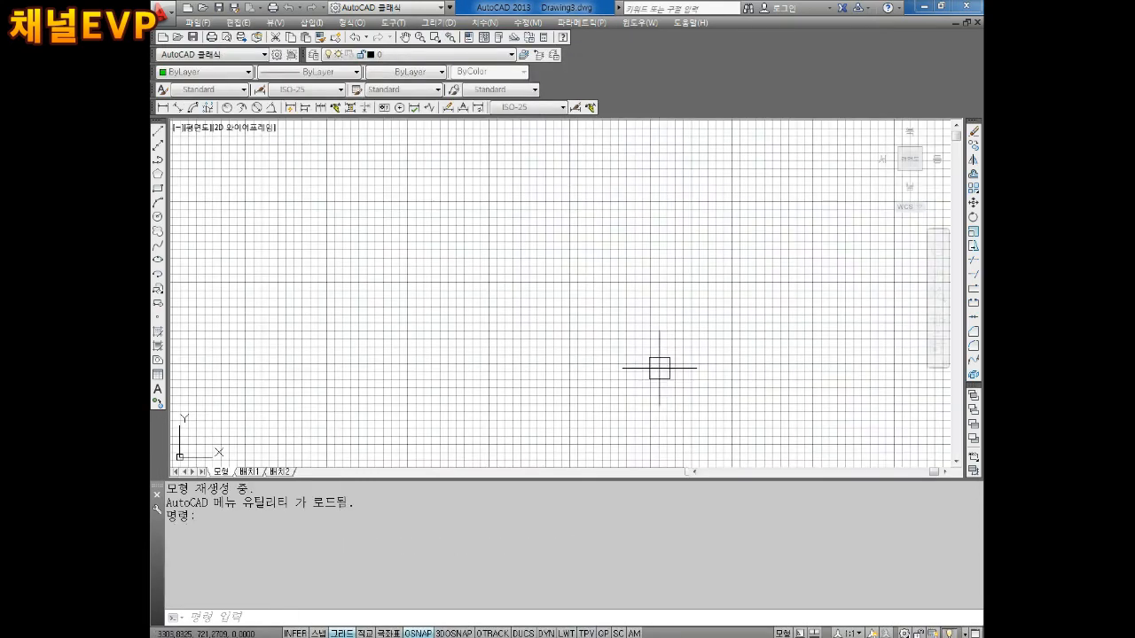
Examine which layers the new drawing contains in the layer list and the layer properties manager
click(407, 55)
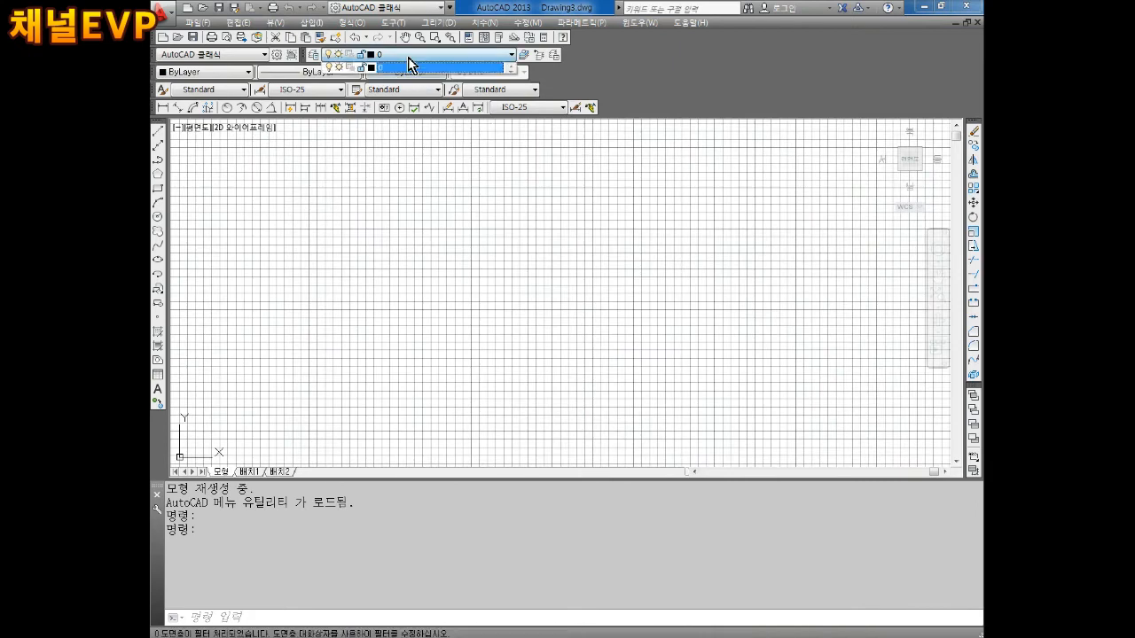
click(316, 55)
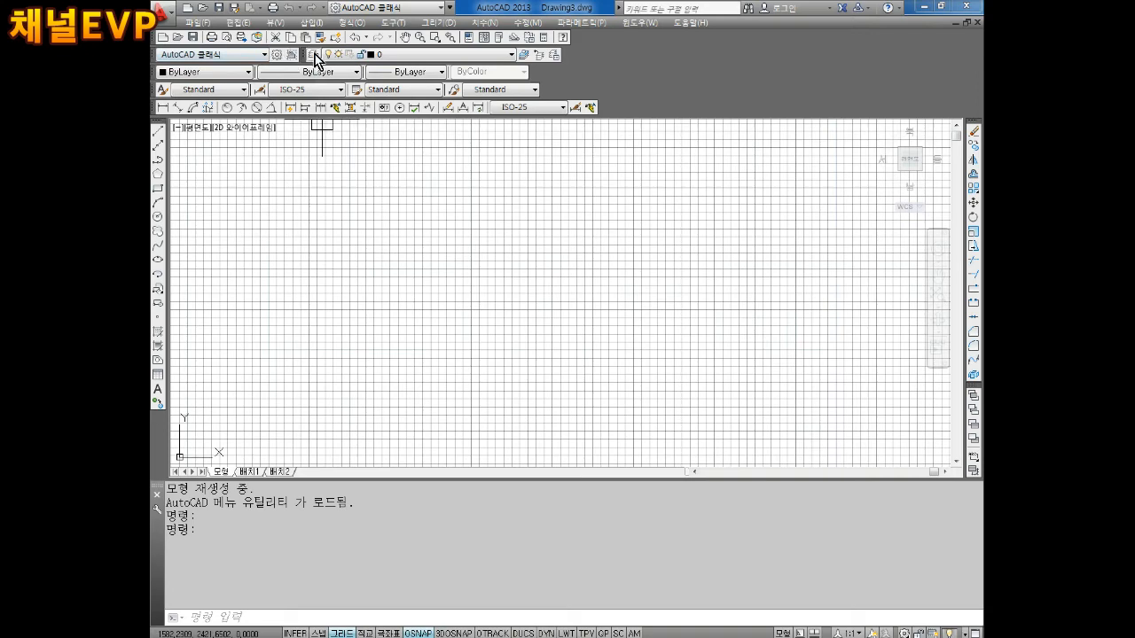
click(294, 55)
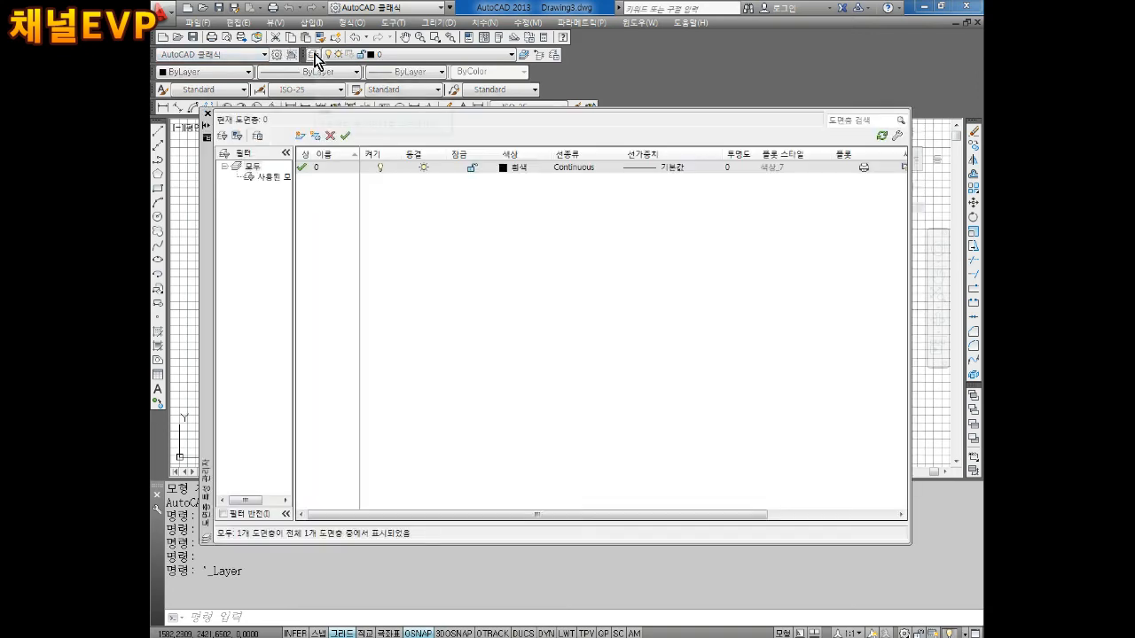
click(208, 114)
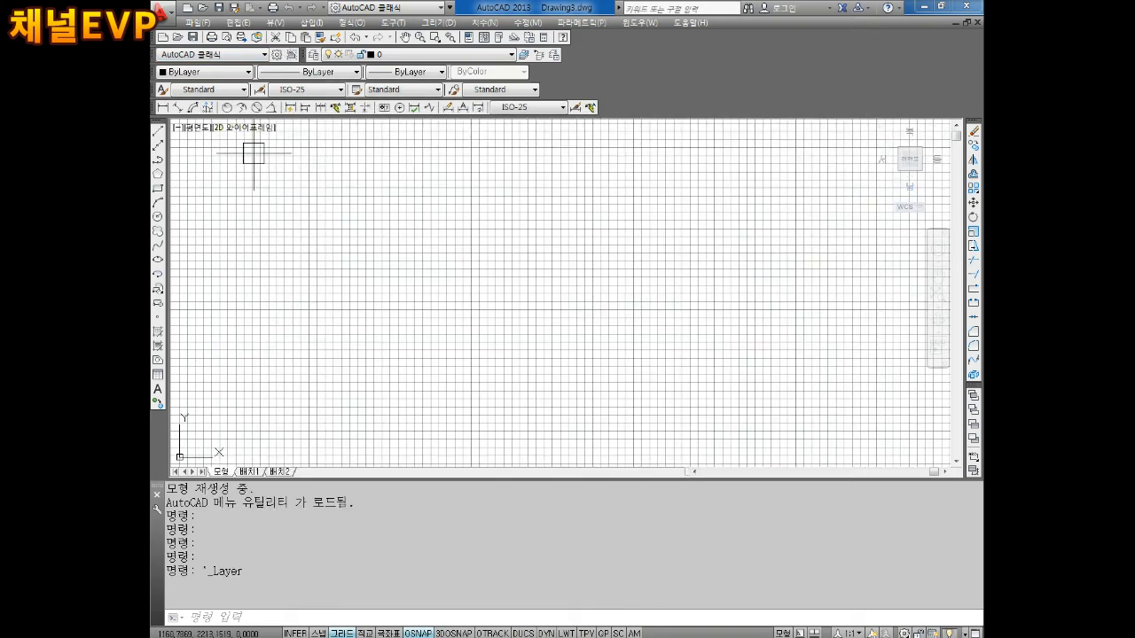
click(189, 23)
click(215, 36)
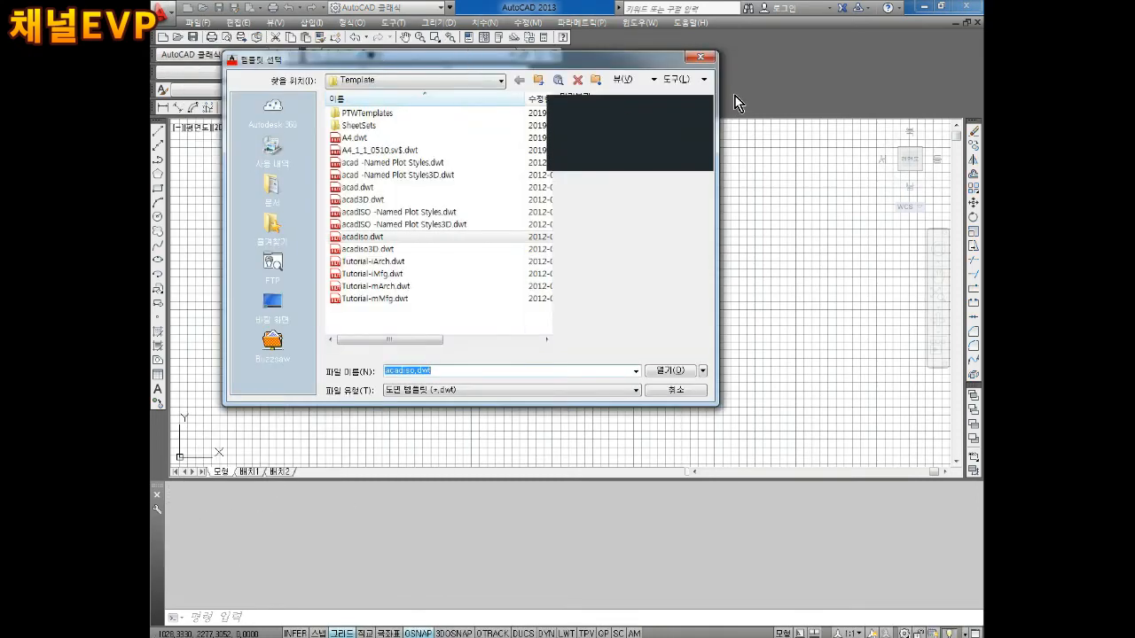
click(701, 56)
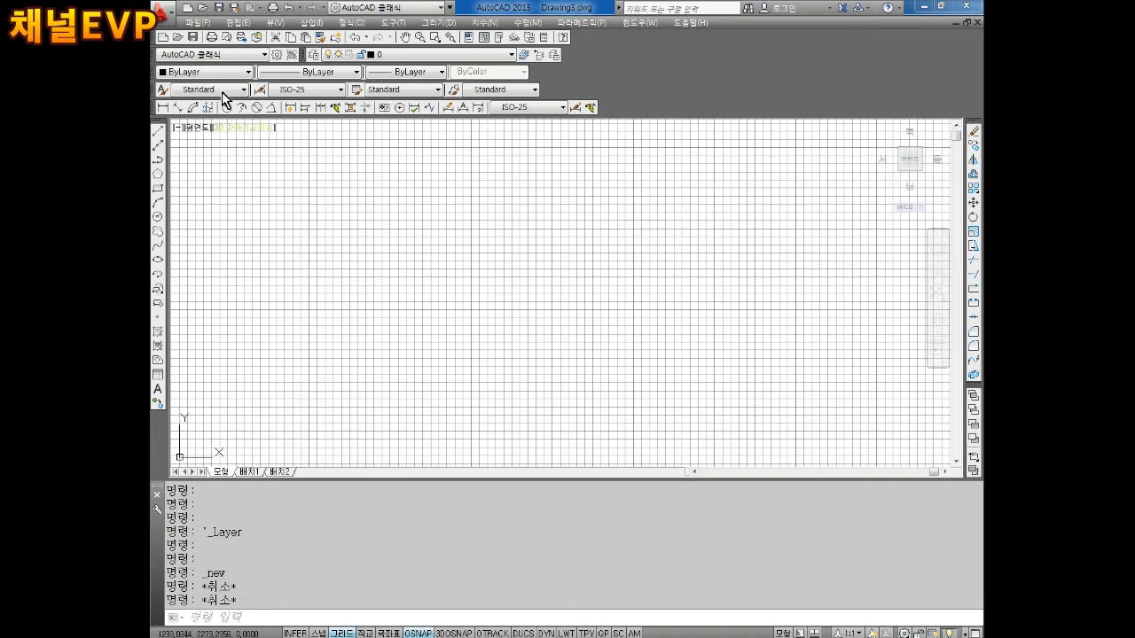
click(200, 22)
click(237, 38)
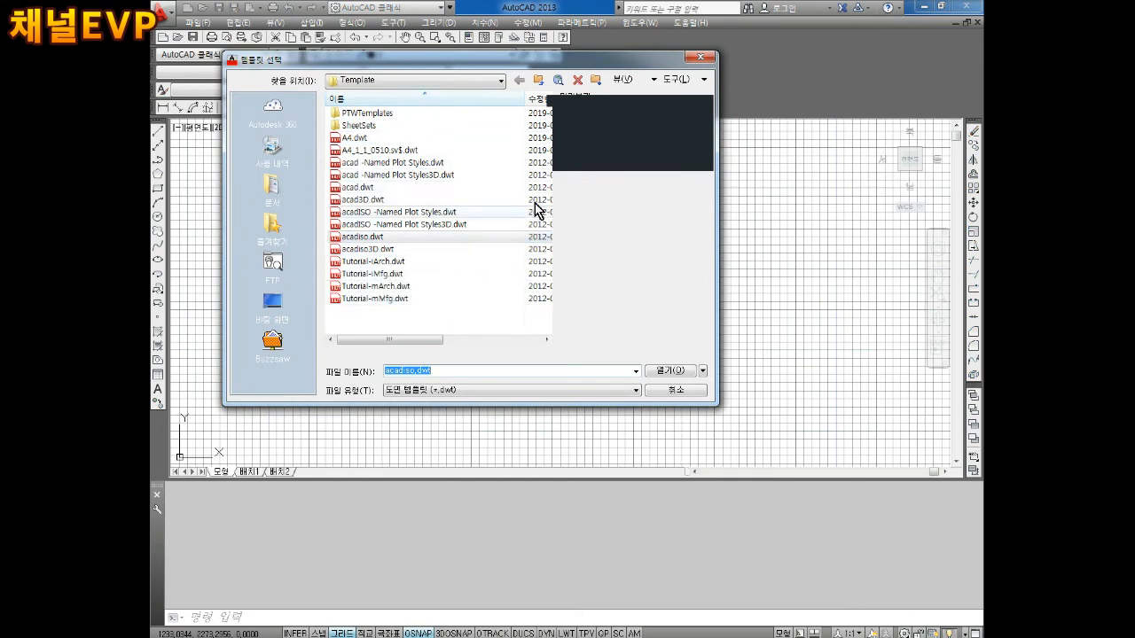
key(Escape)
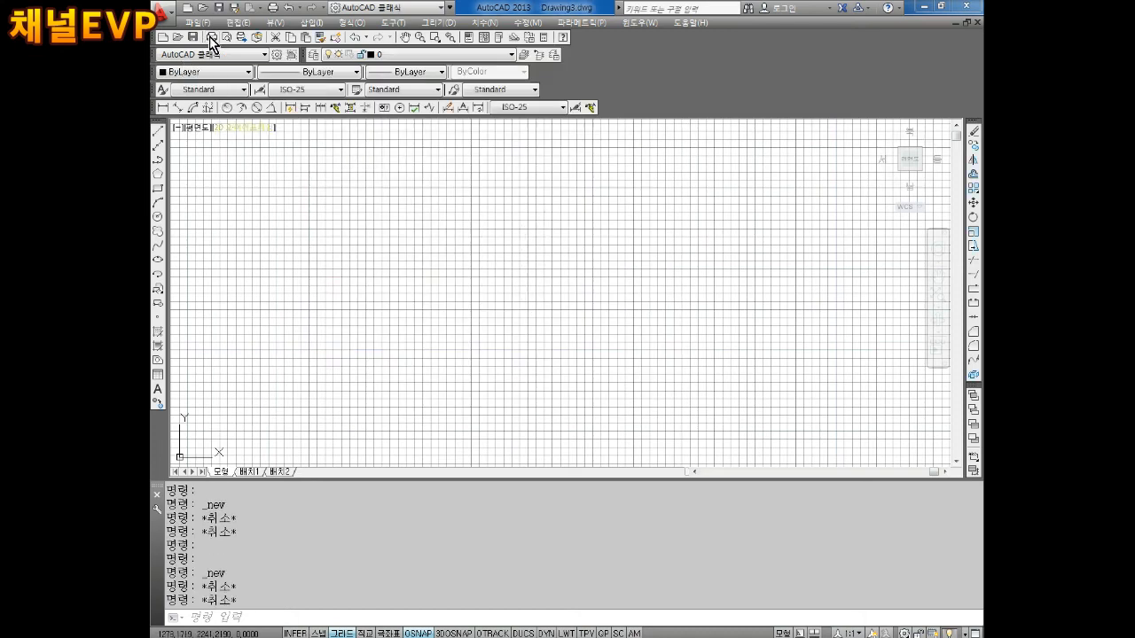
Switch back to the 2020-05-04-1.dwg drawing and review its layer list
key(ctrl+Tab)
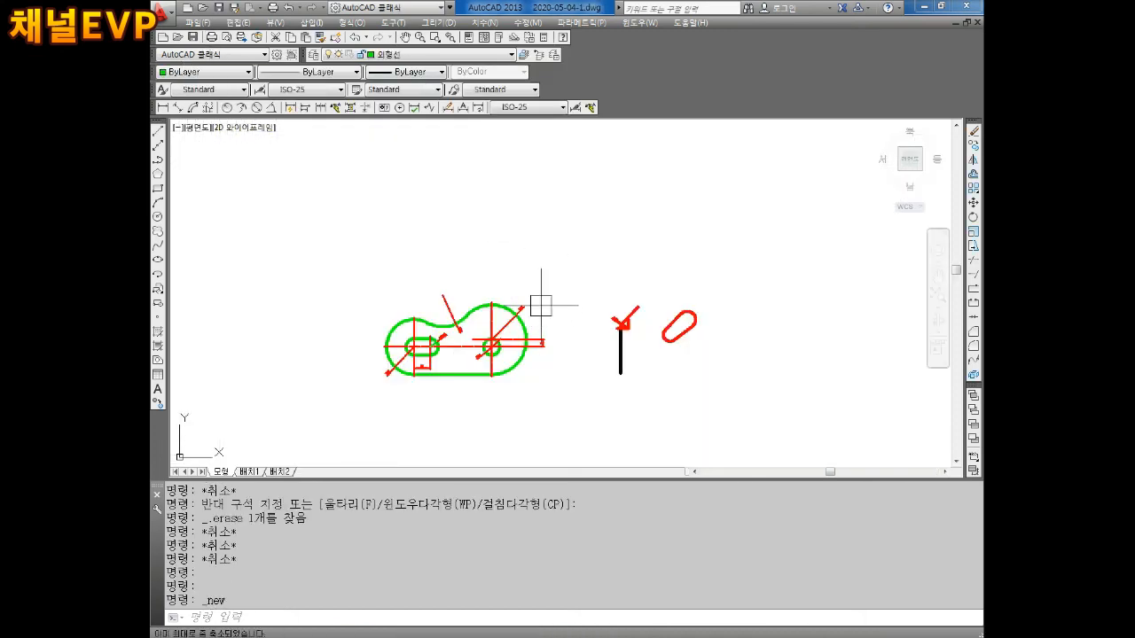
click(472, 342)
scroll(629, 308, down, 2)
key(Escape)
key(Escape)
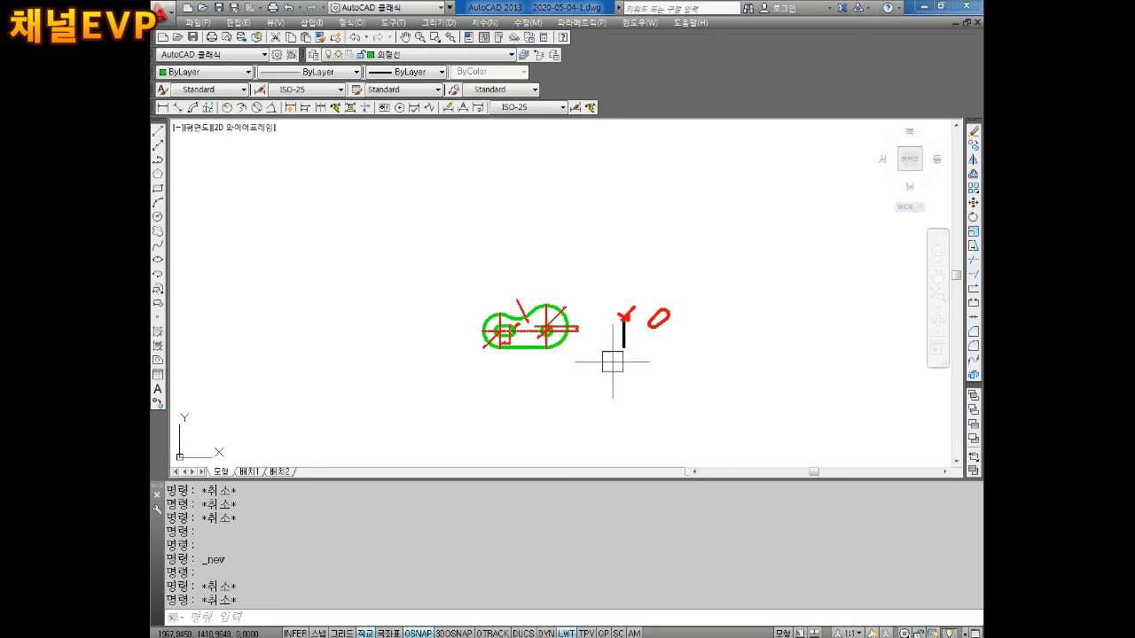
key(Escape)
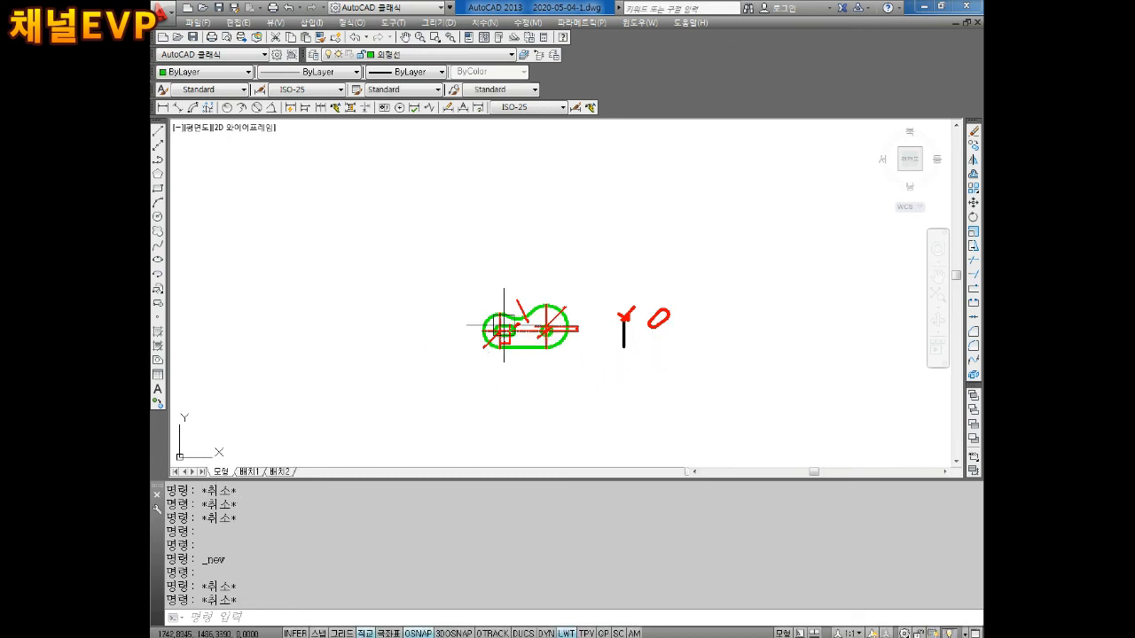
click(395, 56)
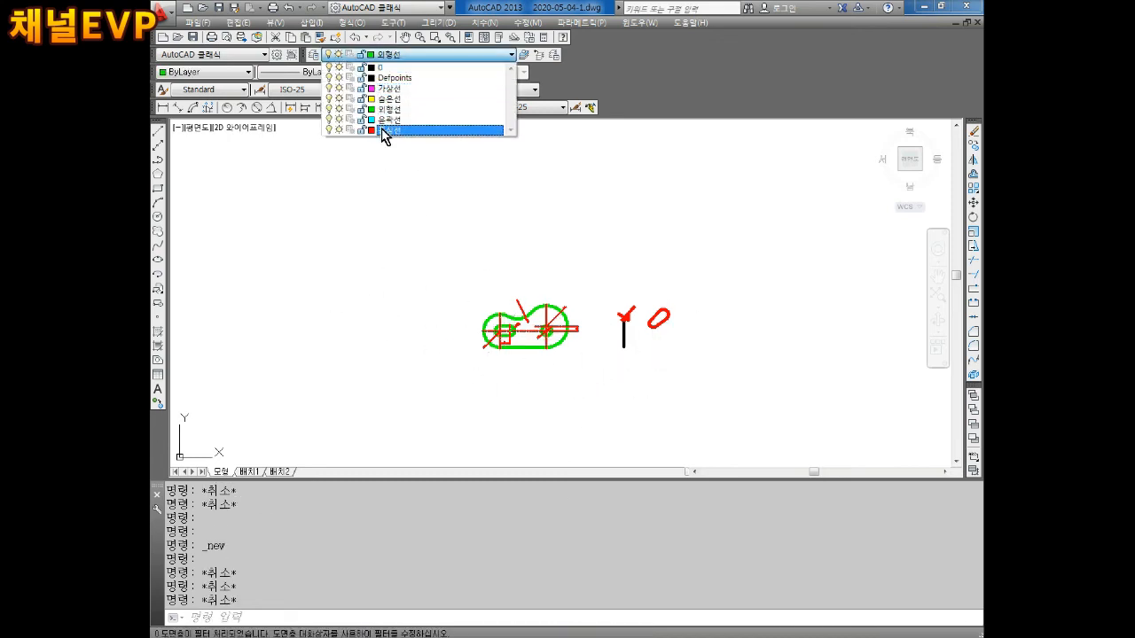
key(Escape)
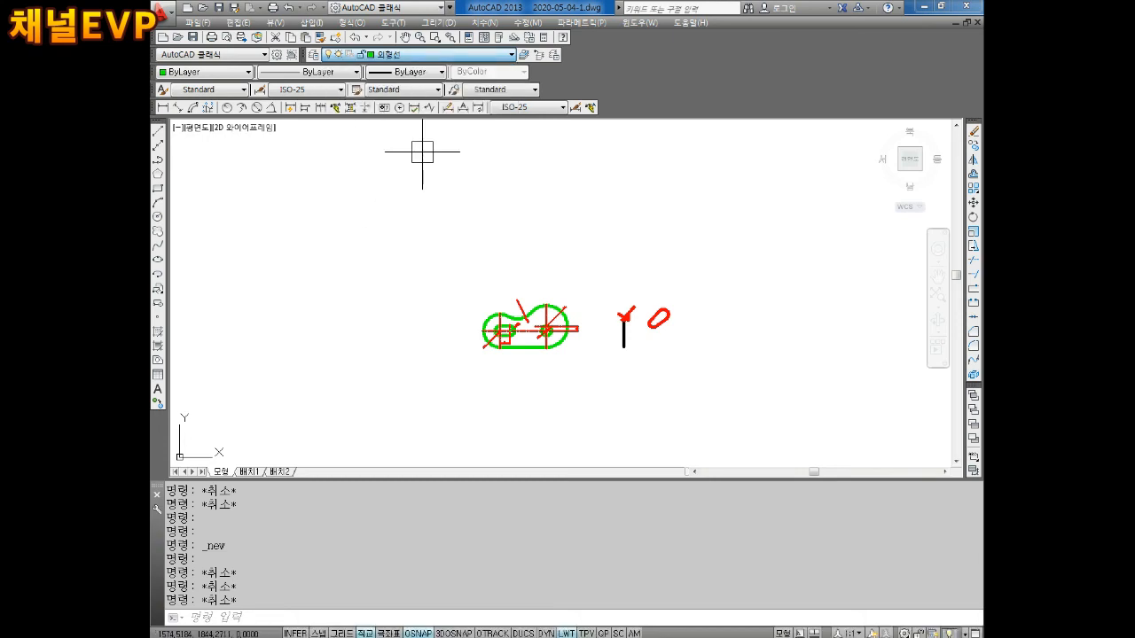
click(739, 253)
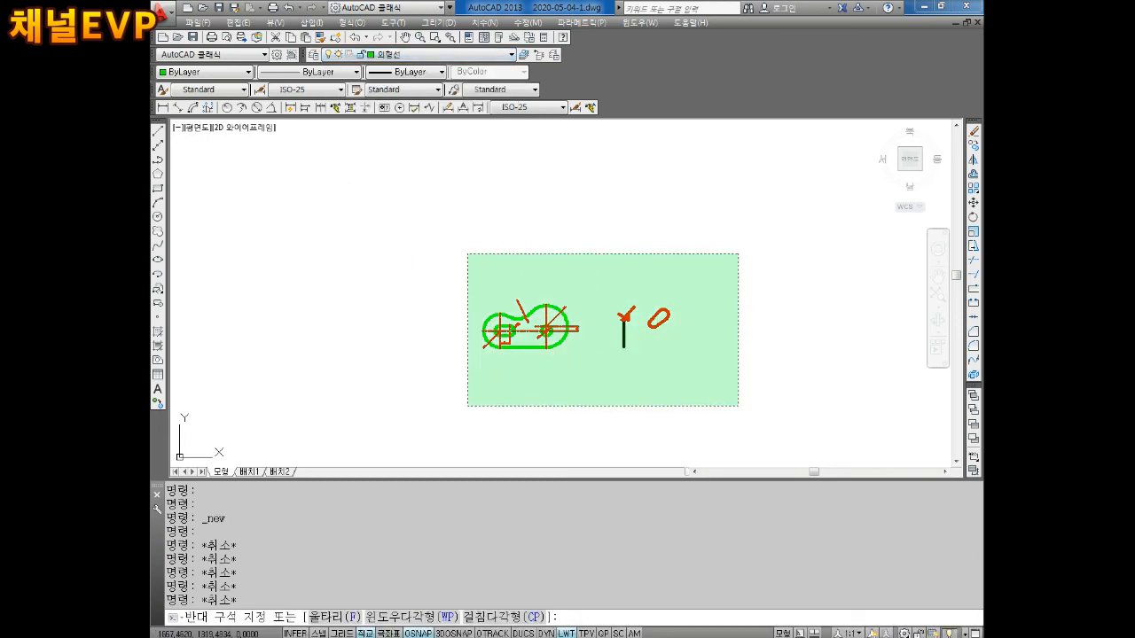
click(490, 401)
key(Escape)
key(Escape)
key(Escape)
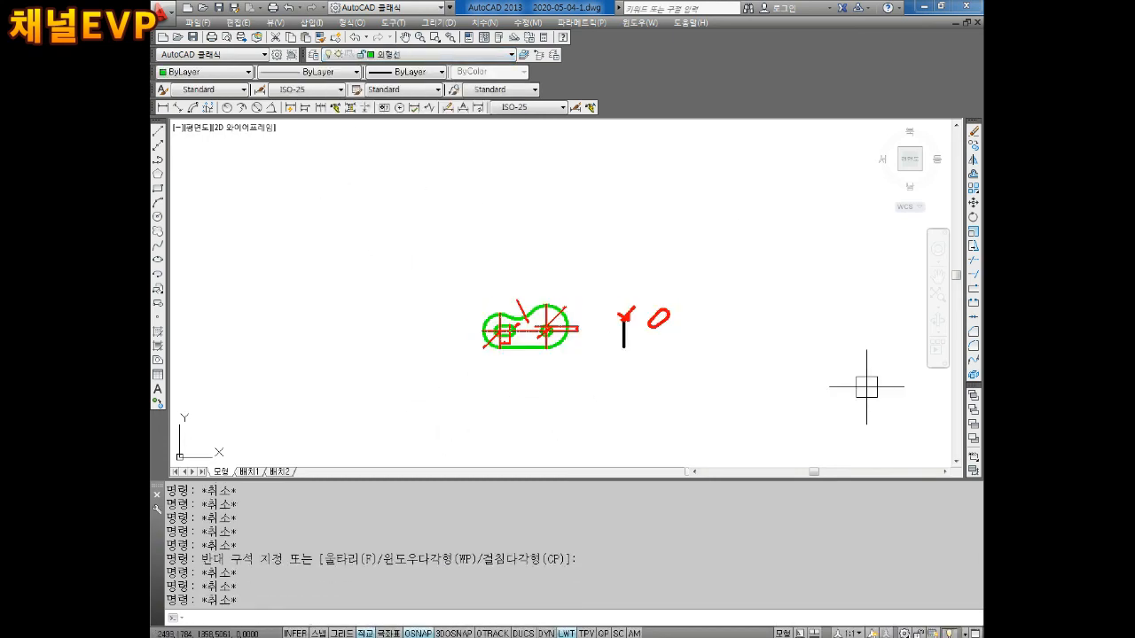
Zoom to the whole drawing and then to its extents to check where all objects lie
text(z)
key(Return)
text(a)
key(Return)
key(Escape)
key(Escape)
text(z)
key(Return)
text(a)
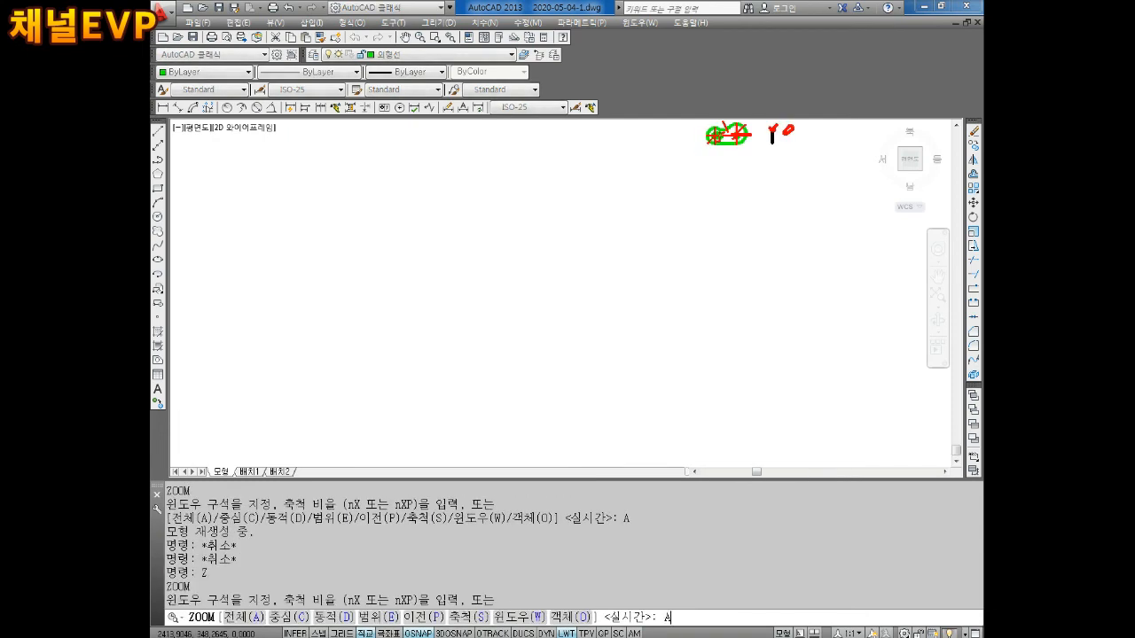
key(Return)
text(z)
key(Return)
text(e)
key(Return)
key(Escape)
scroll(798, 307, down, 8)
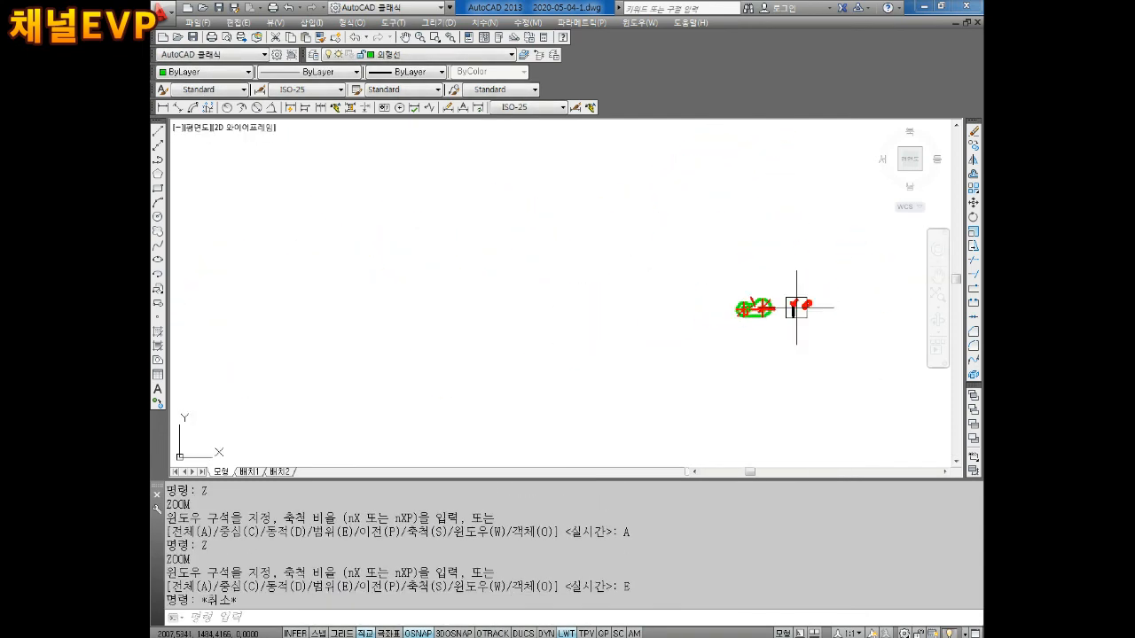
Erase all objects in the drawing, including the part, its dimensions and the separate symbols beside it
middle_drag(798, 306, 599, 341)
click(750, 285)
click(531, 395)
key(Delete)
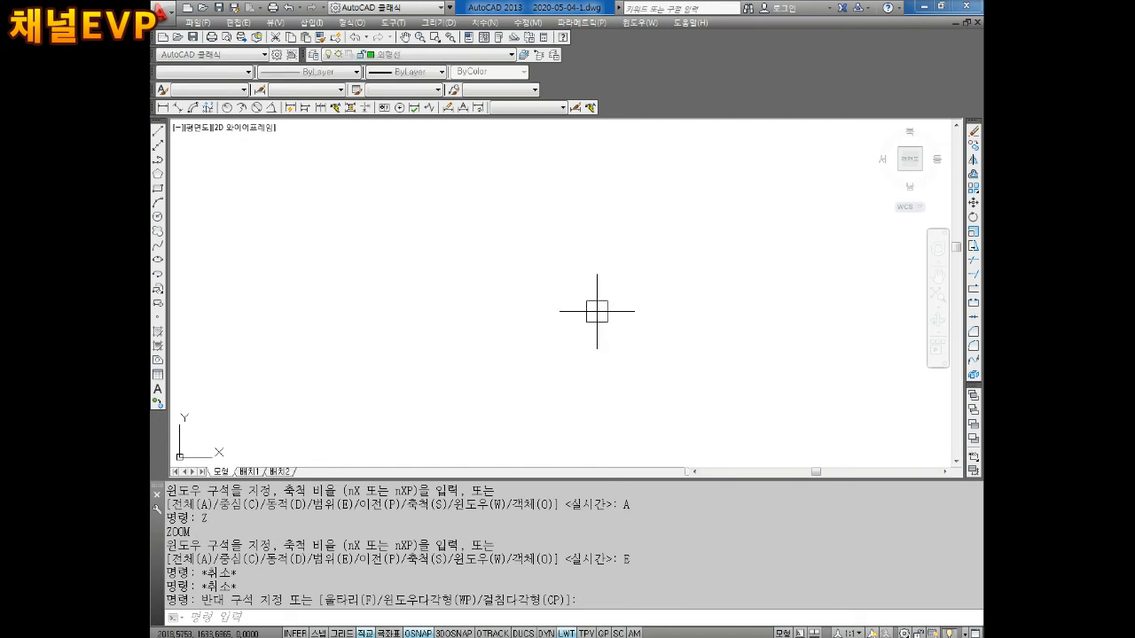
scroll(612, 302, down, 2)
mouse_move(612, 302)
middle_down()
mouse_move(361, 286)
mouse_move(558, 325)
mouse_move(558, 233)
mouse_move(402, 416)
mouse_move(729, 187)
mouse_move(357, 225)
mouse_move(375, 355)
mouse_move(667, 300)
mouse_move(704, 212)
mouse_move(466, 313)
mouse_move(564, 246)
mouse_move(504, 273)
middle_up()
key(Escape)
key(Escape)
key(Escape)
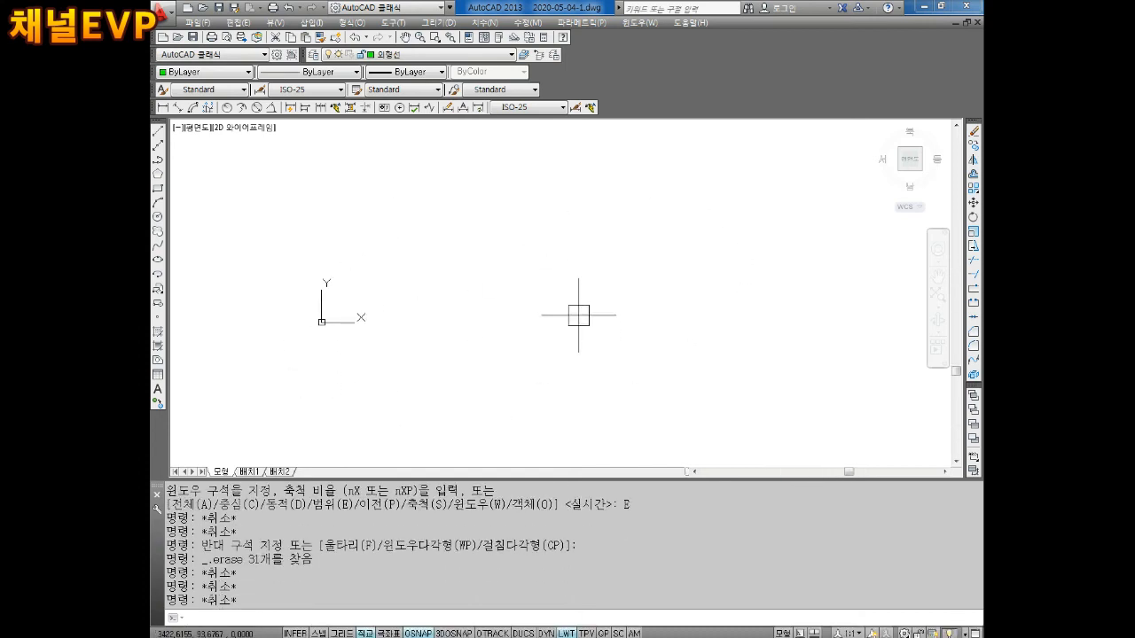
key(Escape)
key(Escape)
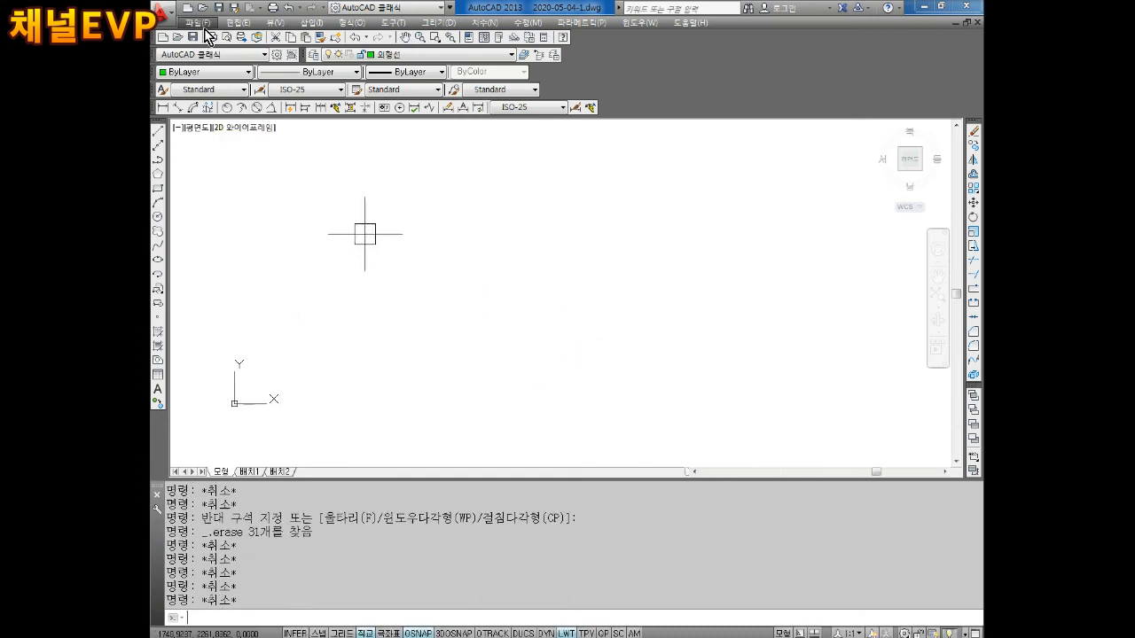
Save the emptied drawing as an AutoCAD drawing template (*.dwt) named 레이어설정 in the Template folder
click(194, 23)
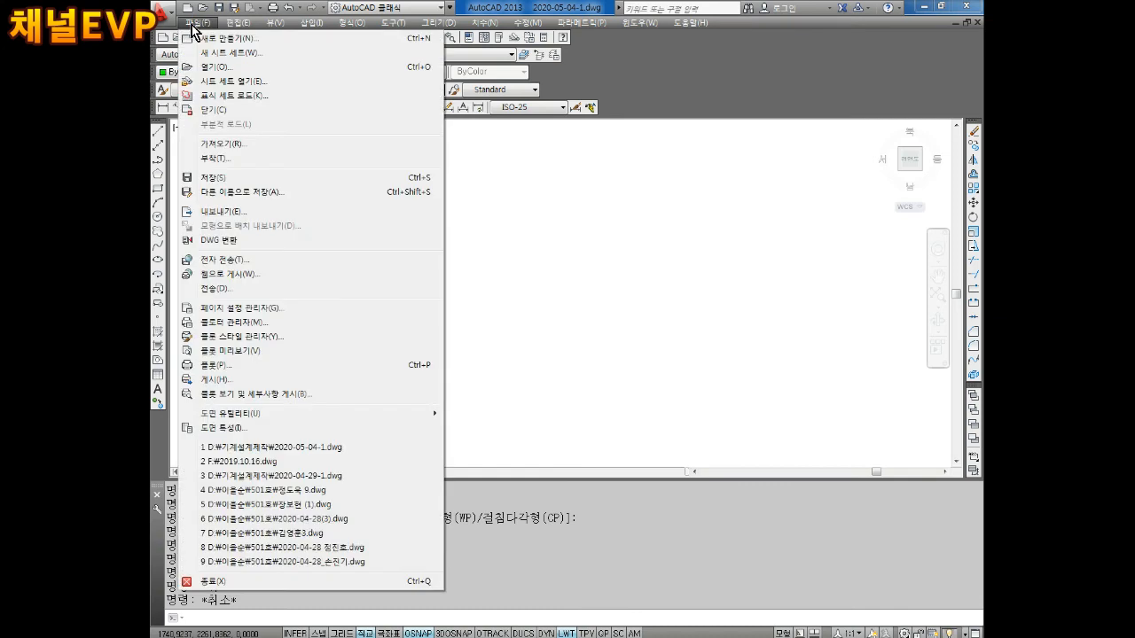
click(268, 202)
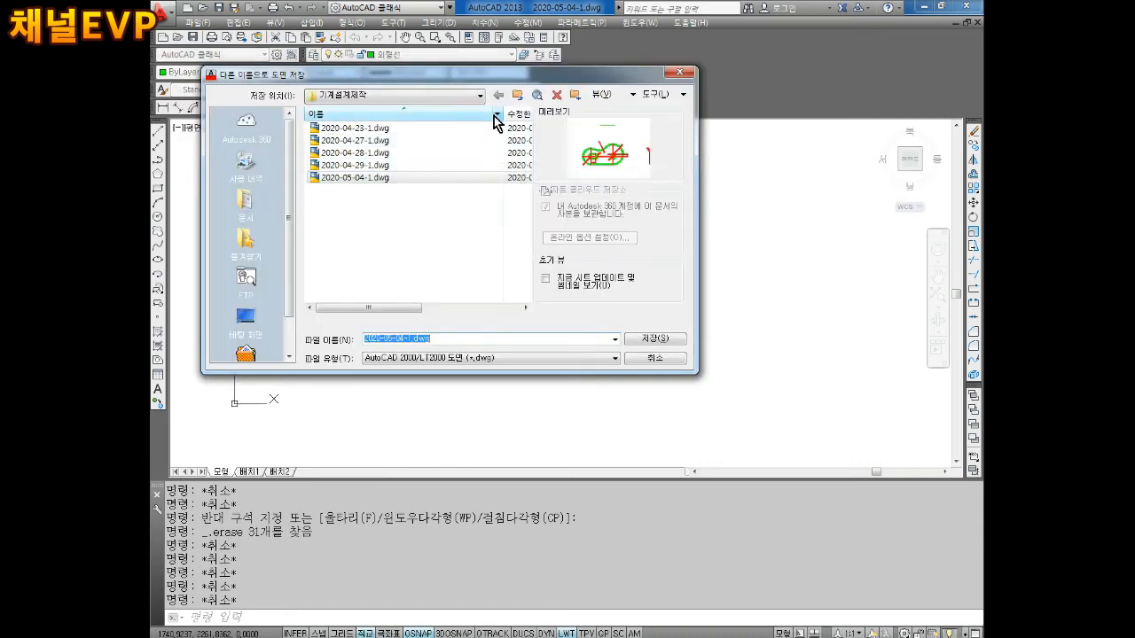
drag(496, 75, 590, 18)
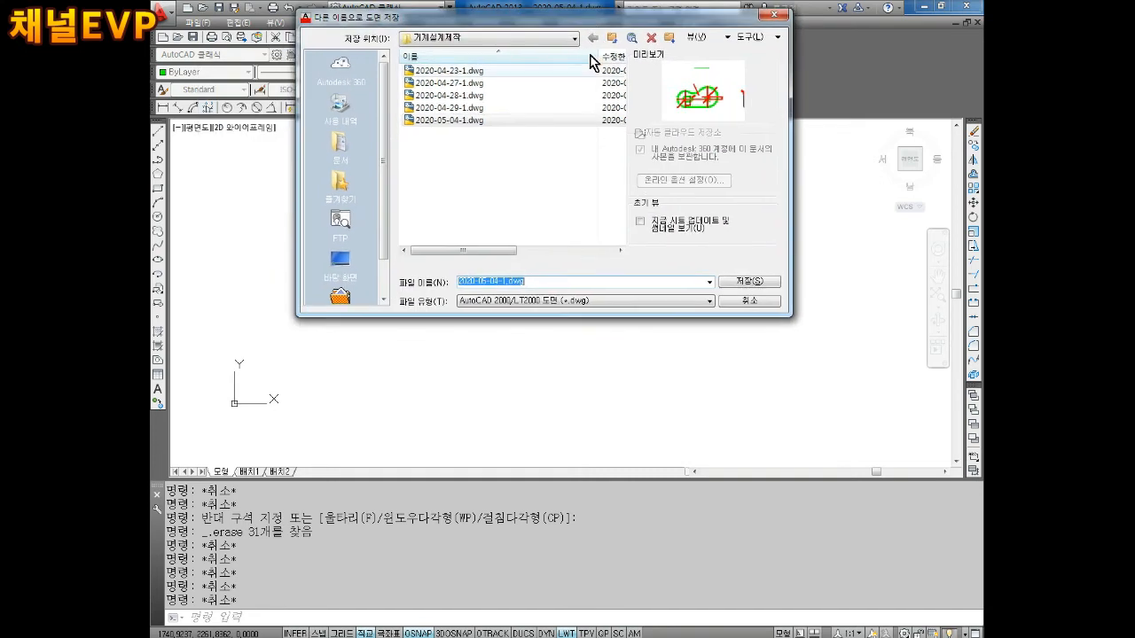
click(518, 302)
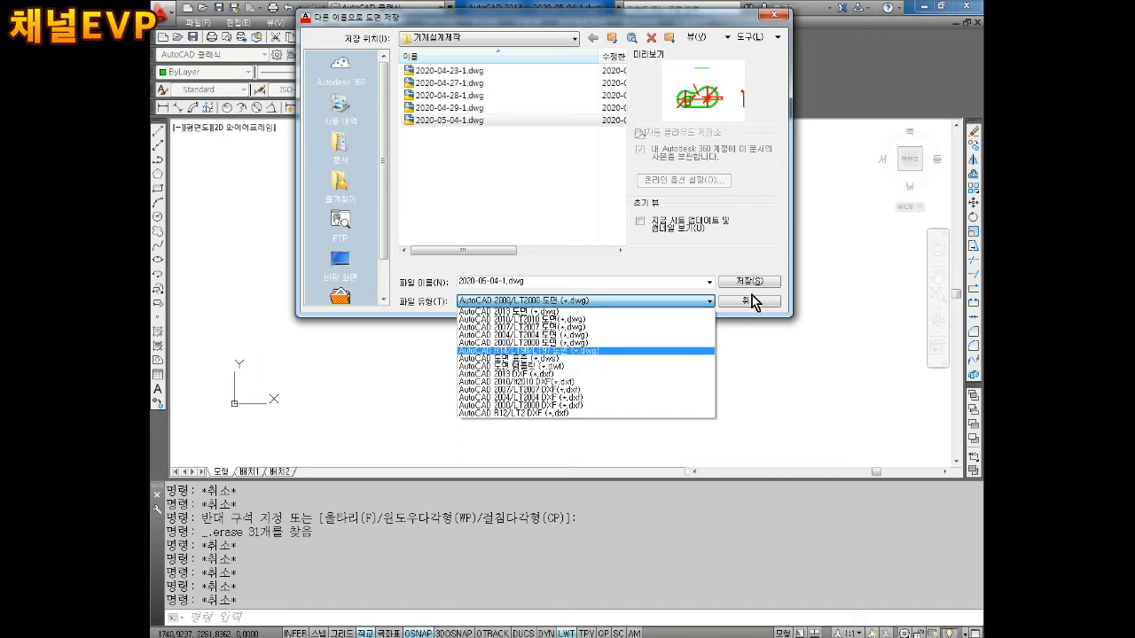
click(533, 366)
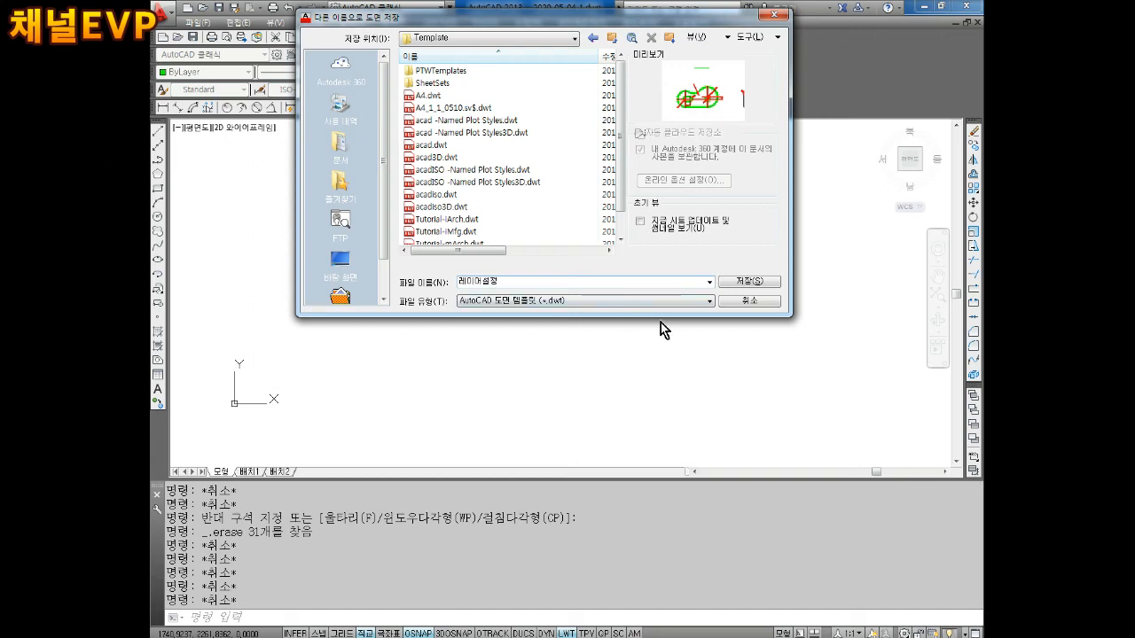
key(Tab)
click(745, 282)
Accept the template options with metric measurement and all layers saved as unreconciled
drag(343, 106, 445, 92)
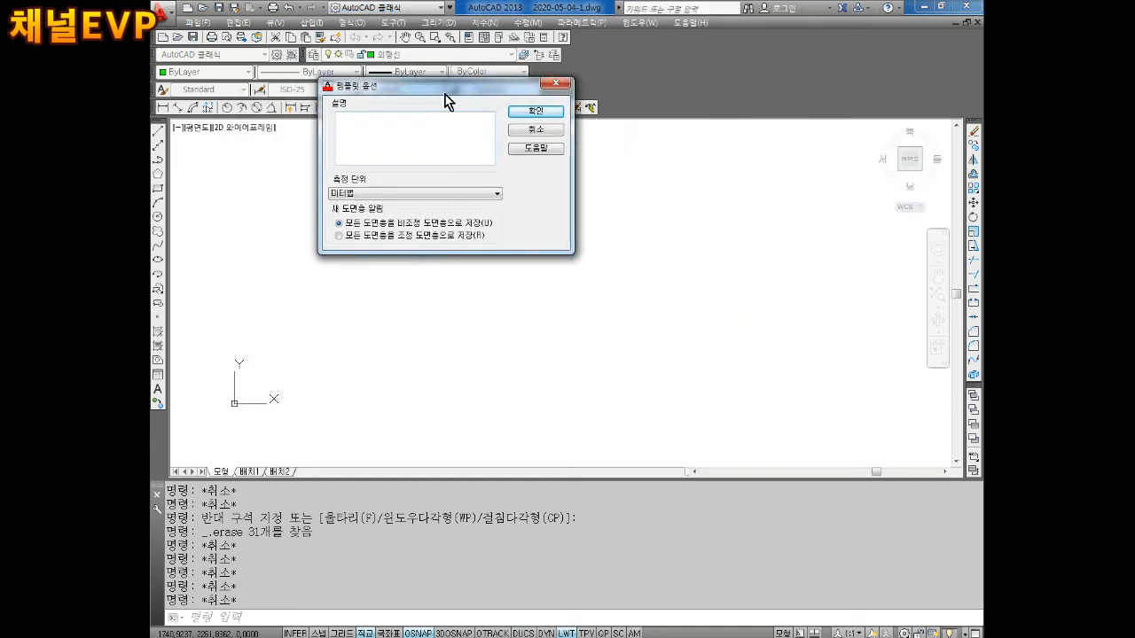
click(535, 112)
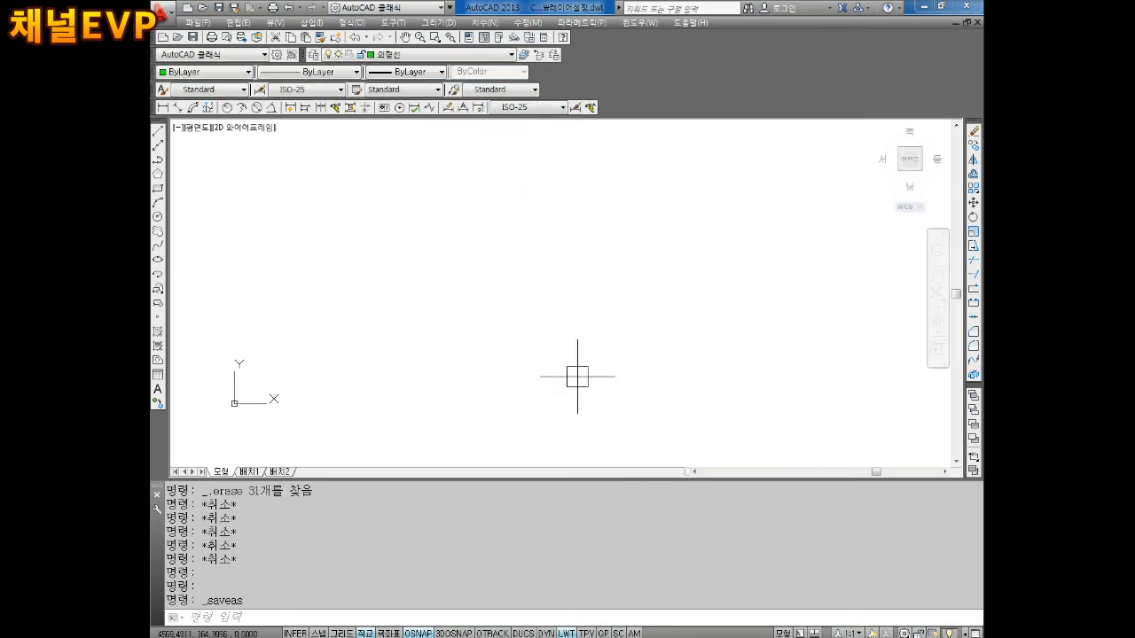
key(Escape)
key(Escape)
key(Escape)
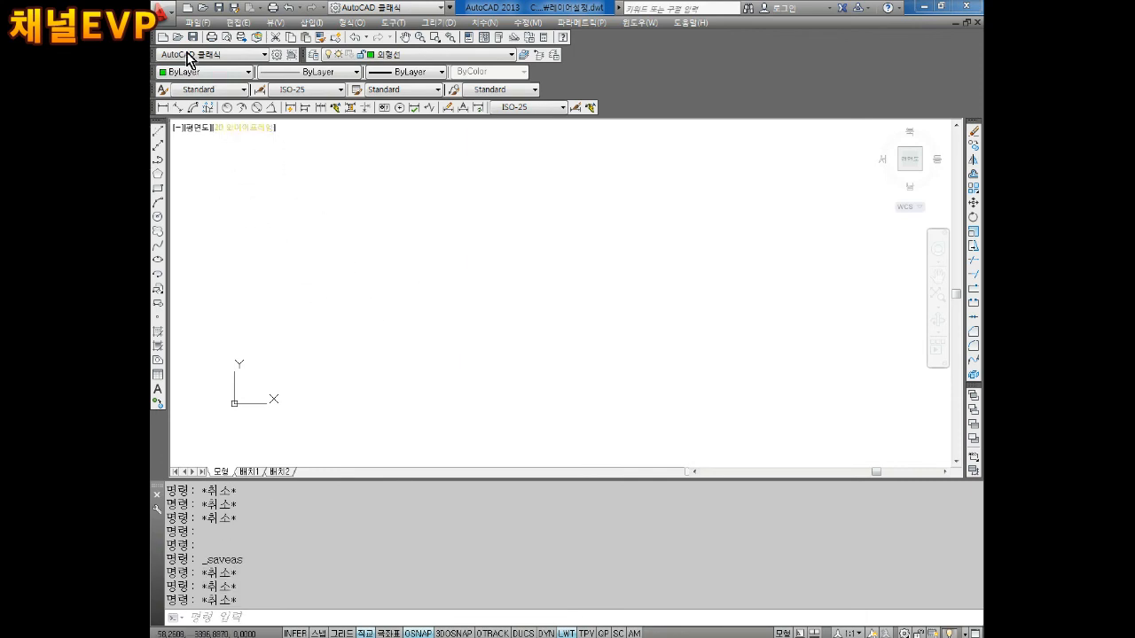
Create a new drawing from the 레이어설정.dwt template
click(195, 25)
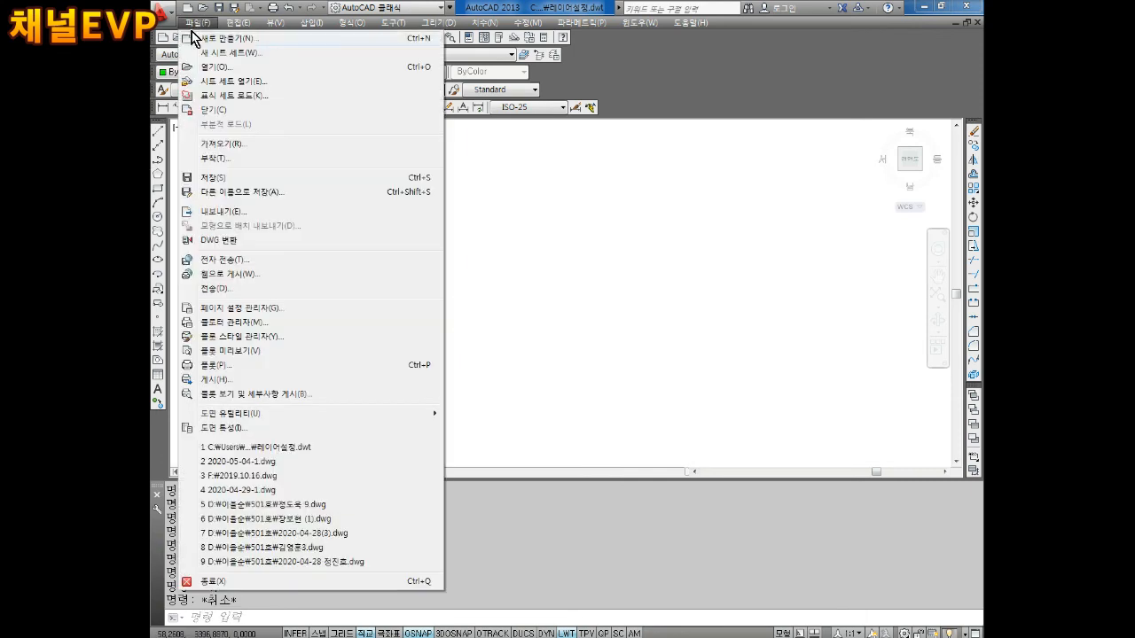
click(217, 42)
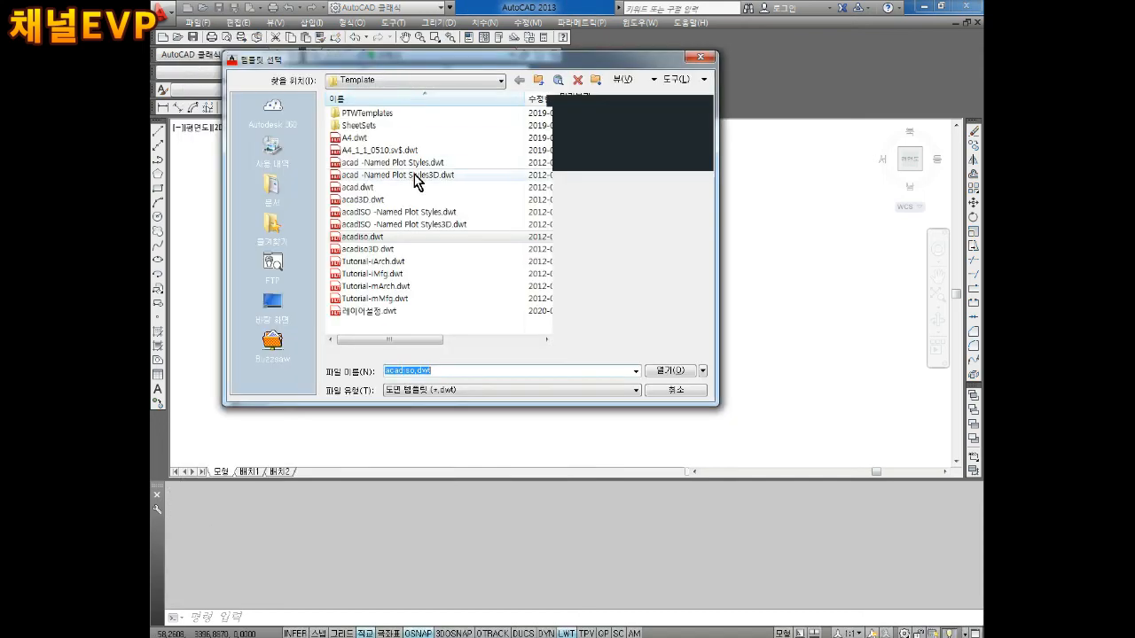
click(365, 311)
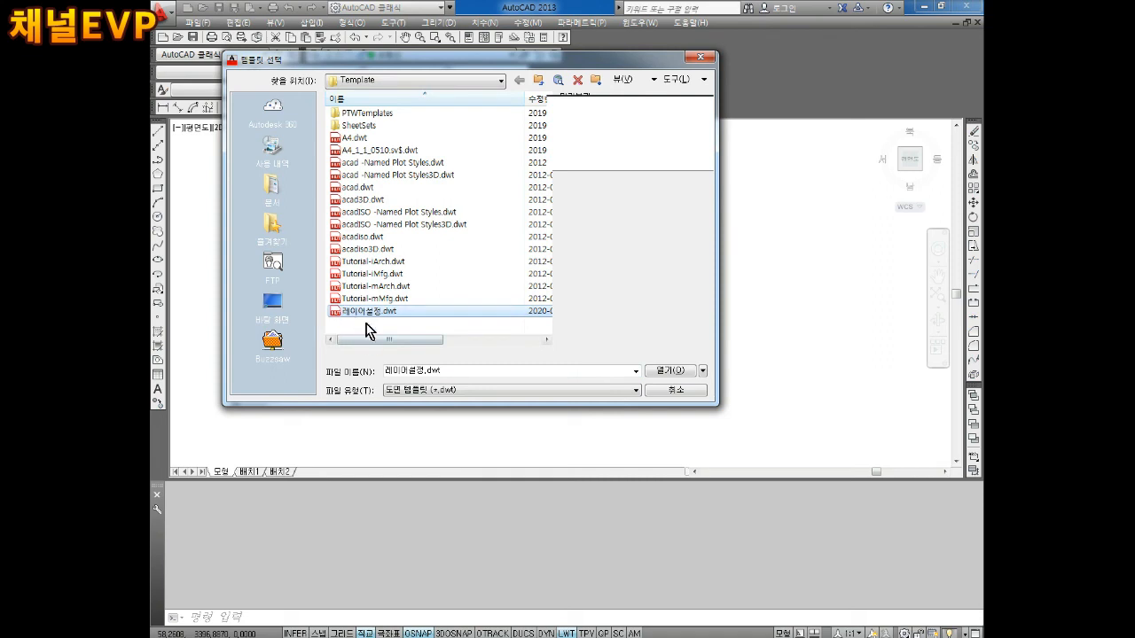
click(668, 372)
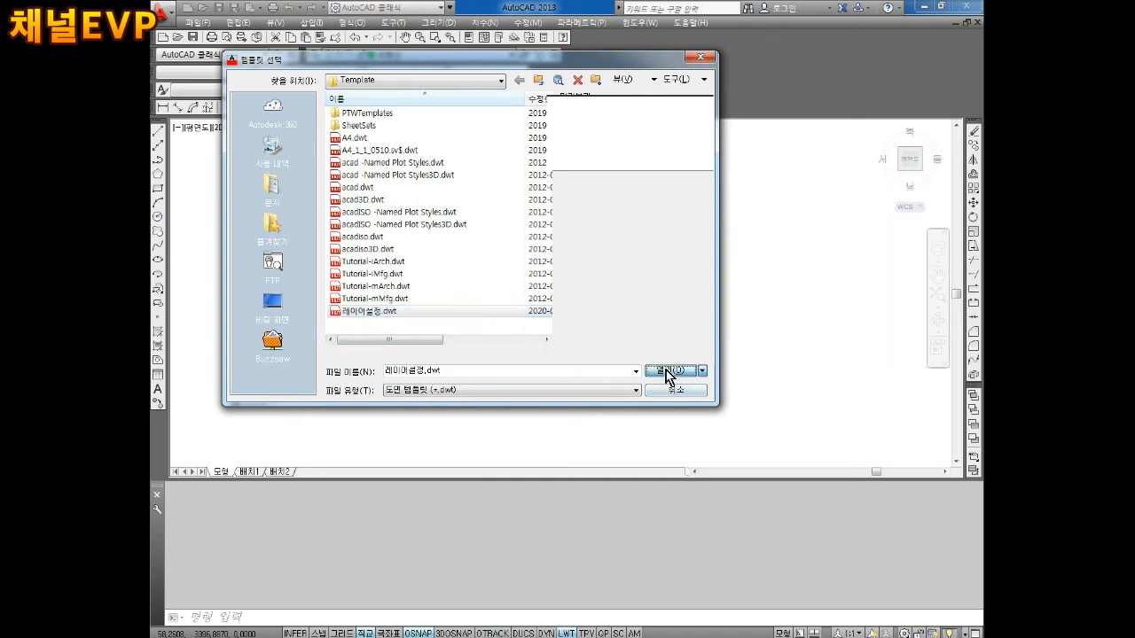
Check the layer list of the new drawing and create another new drawing from the 레이어설정.dwt template
click(395, 55)
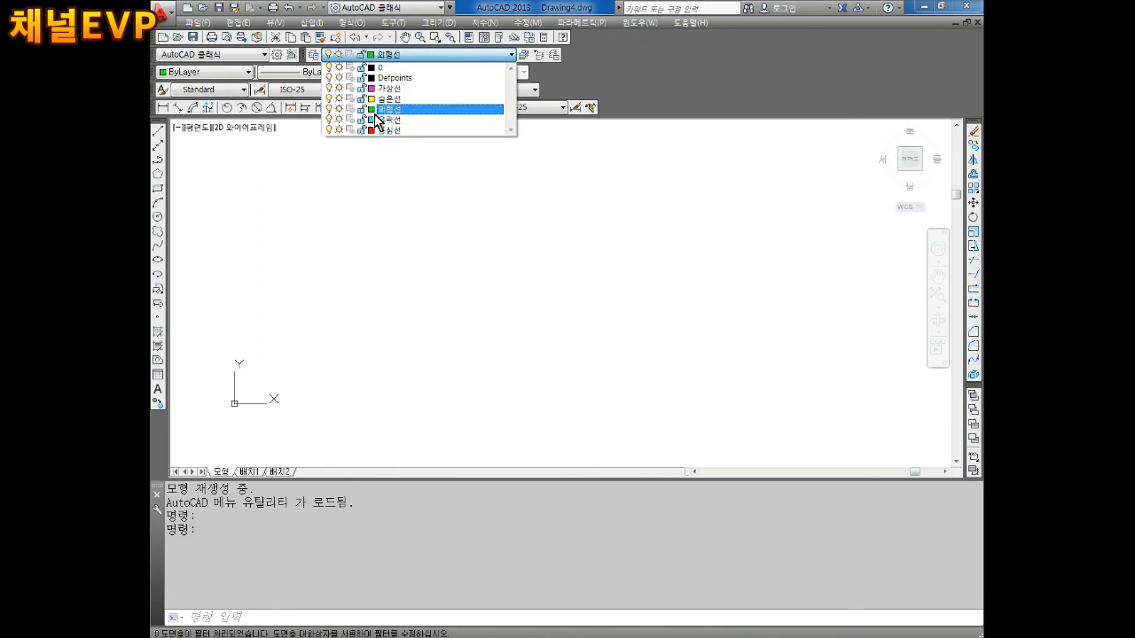
key(Escape)
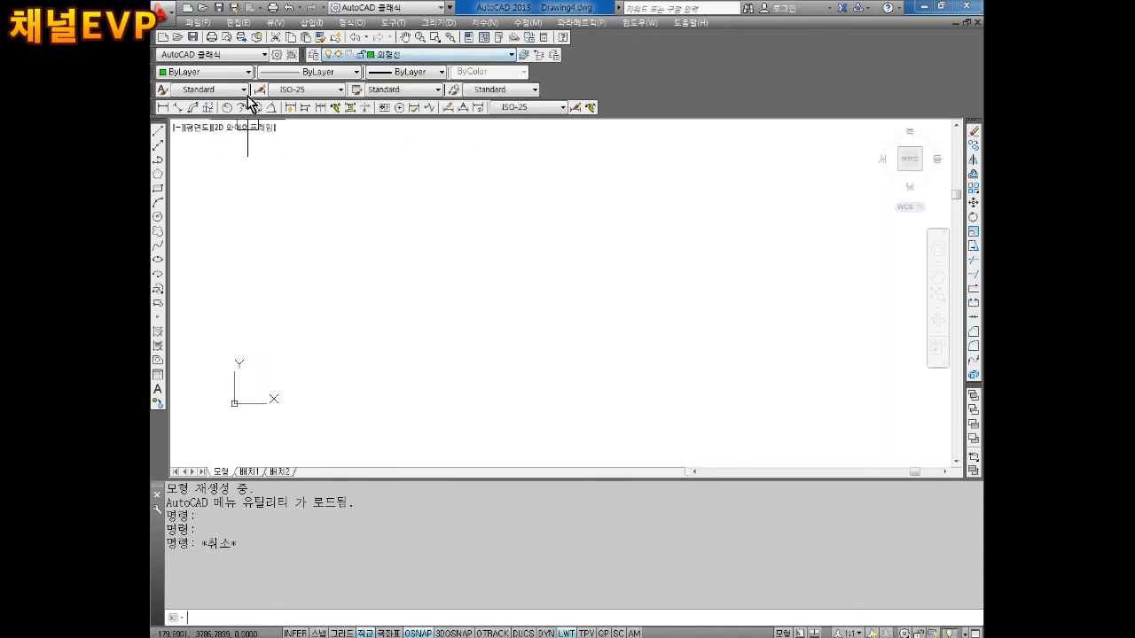
click(196, 23)
click(226, 39)
click(379, 312)
click(667, 373)
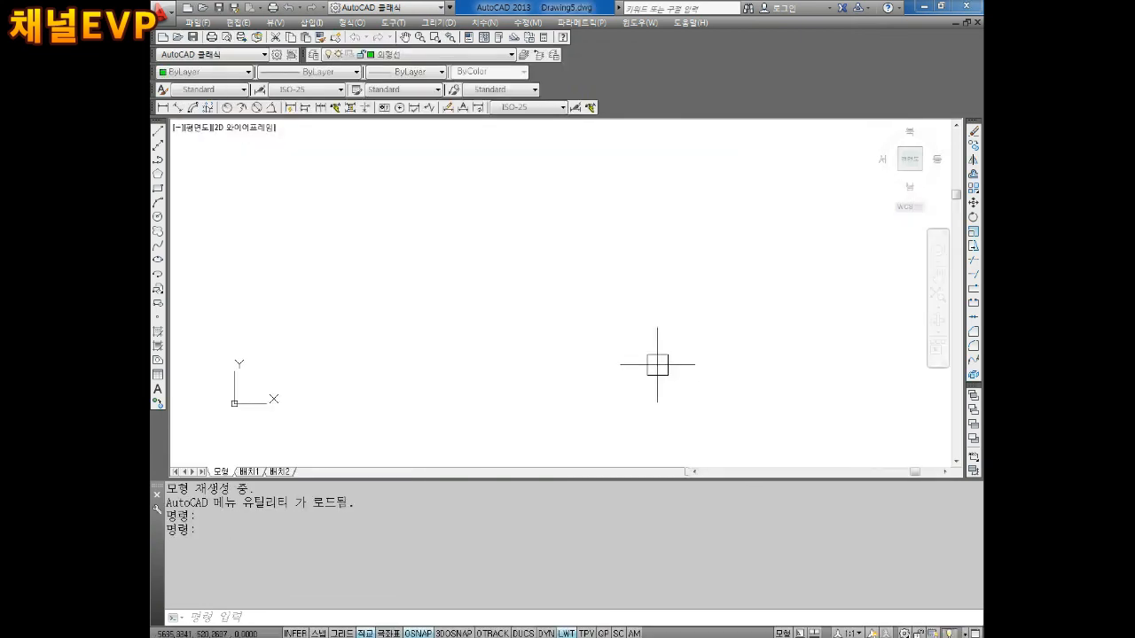
key(Escape)
key(Escape)
key(Escape)
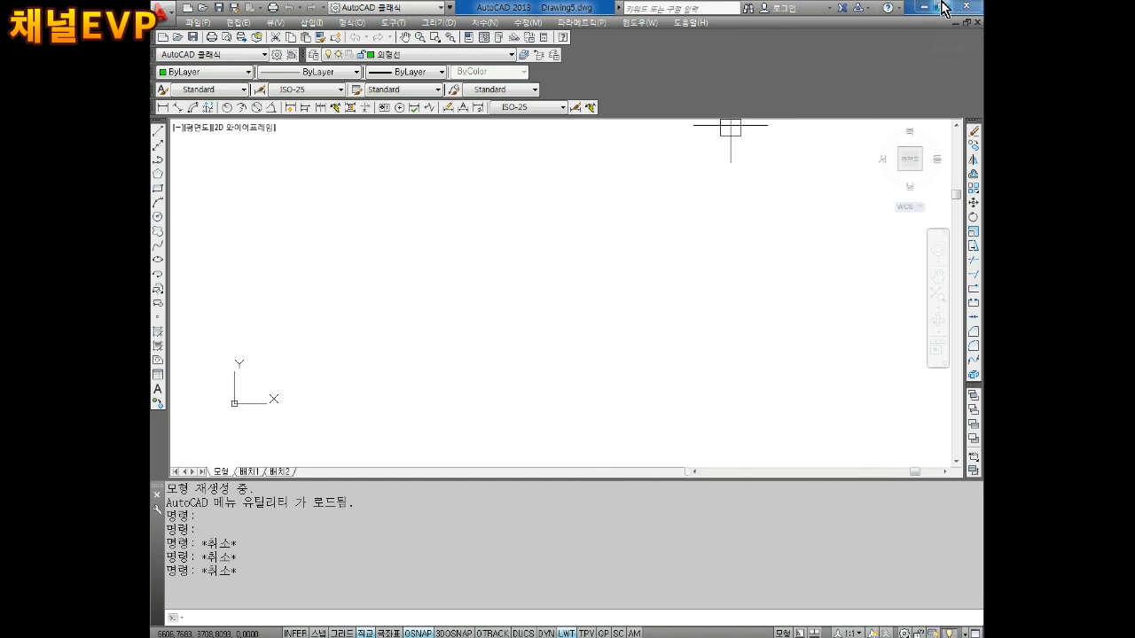
Restore the AutoCAD window to a smaller size beside the Notepad window
click(941, 13)
key(Escape)
key(Escape)
scroll(575, 322, down, 3)
middle_drag(552, 349, 520, 336)
middle_drag(479, 306, 473, 325)
key(Escape)
key(Escape)
key(Escape)
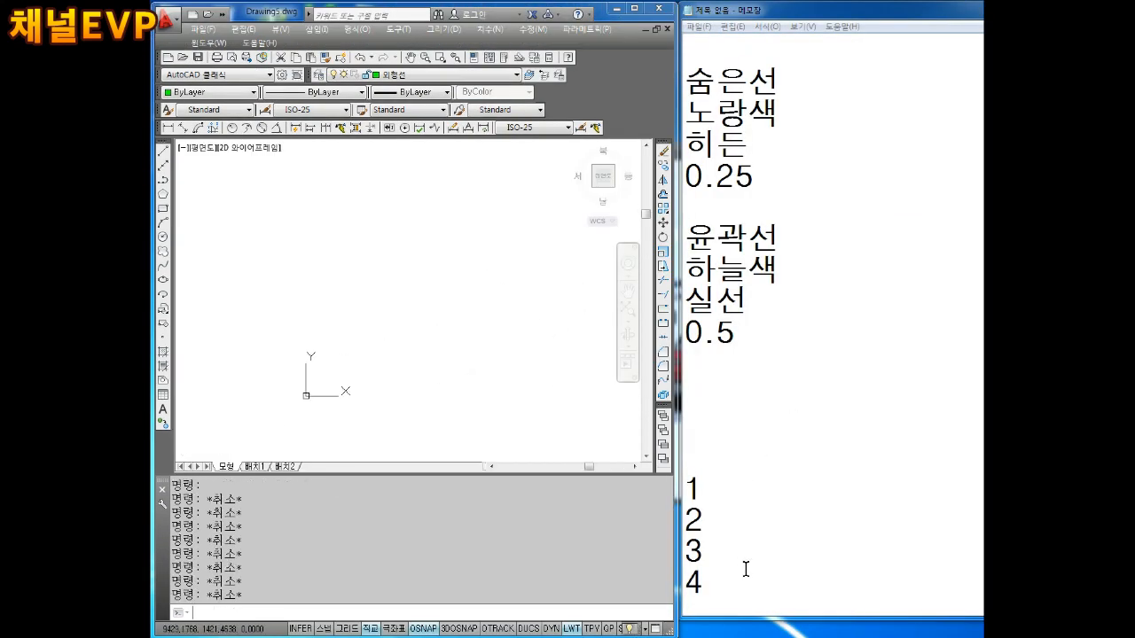
Add blank lines after the numbered list in the Notepad notes to get an empty writing area
click(747, 574)
key(Return)
key(Return)
key(Return)
key(Return)
key(Return)
key(Return)
key(Return)
key(Return)
key(Return)
key(Return)
key(Return)
key(Return)
key(Return)
key(Return)
key(Return)
key(Return)
key(Return)
key(Return)
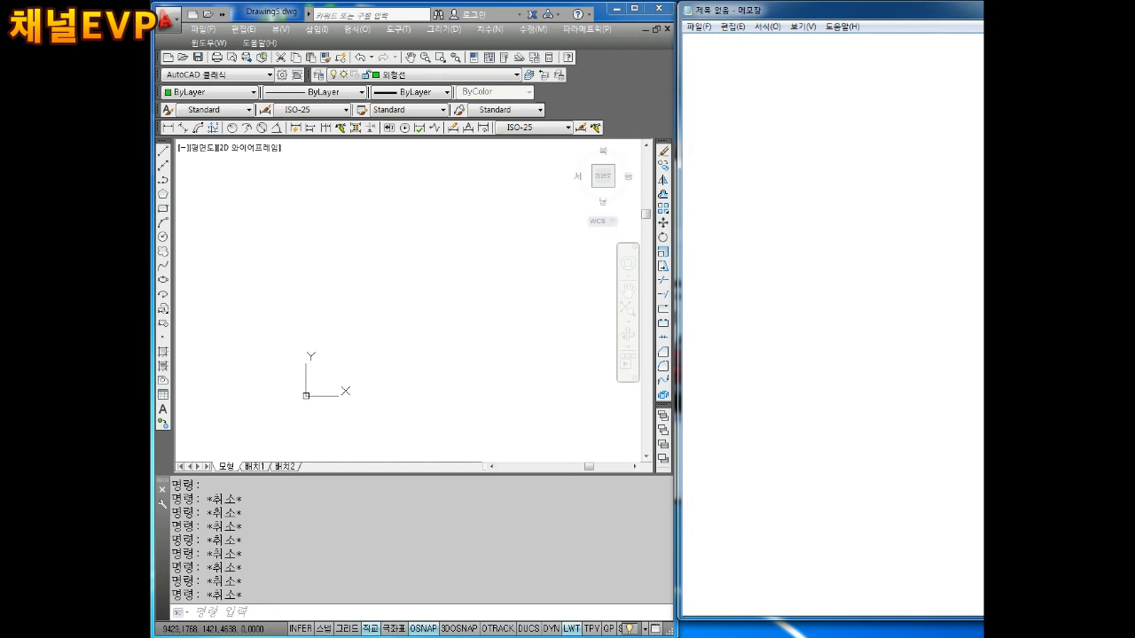
Switch to AutoCAD and review the layers offered in the new drawing, keeping 외형선 as the current layer
key(alt)
click(344, 281)
key(Escape)
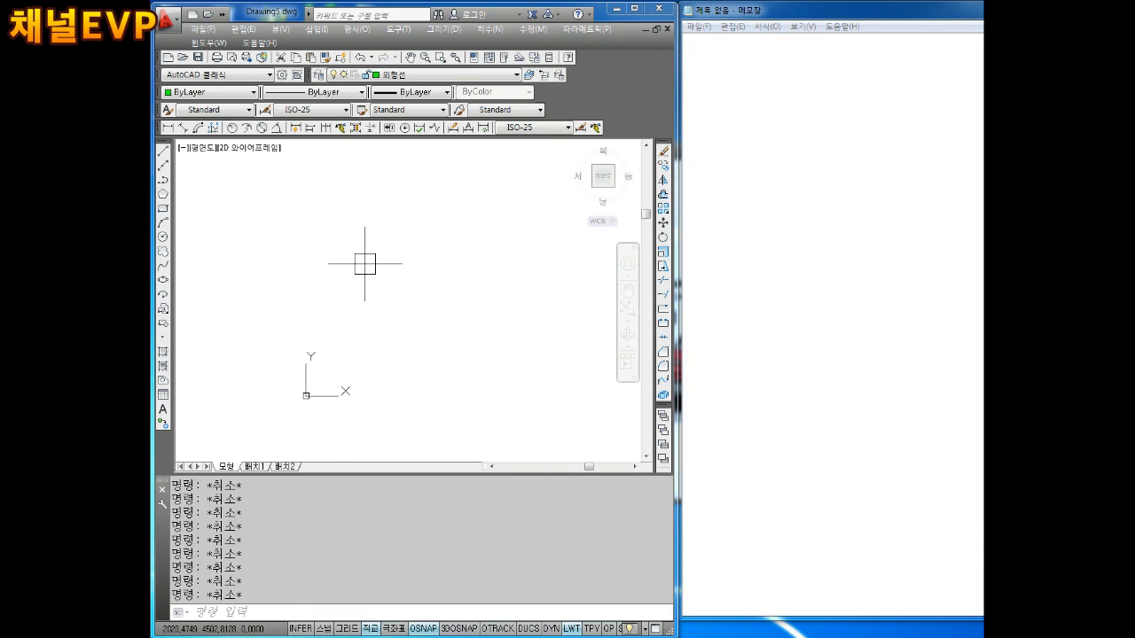
middle_drag(353, 268, 361, 288)
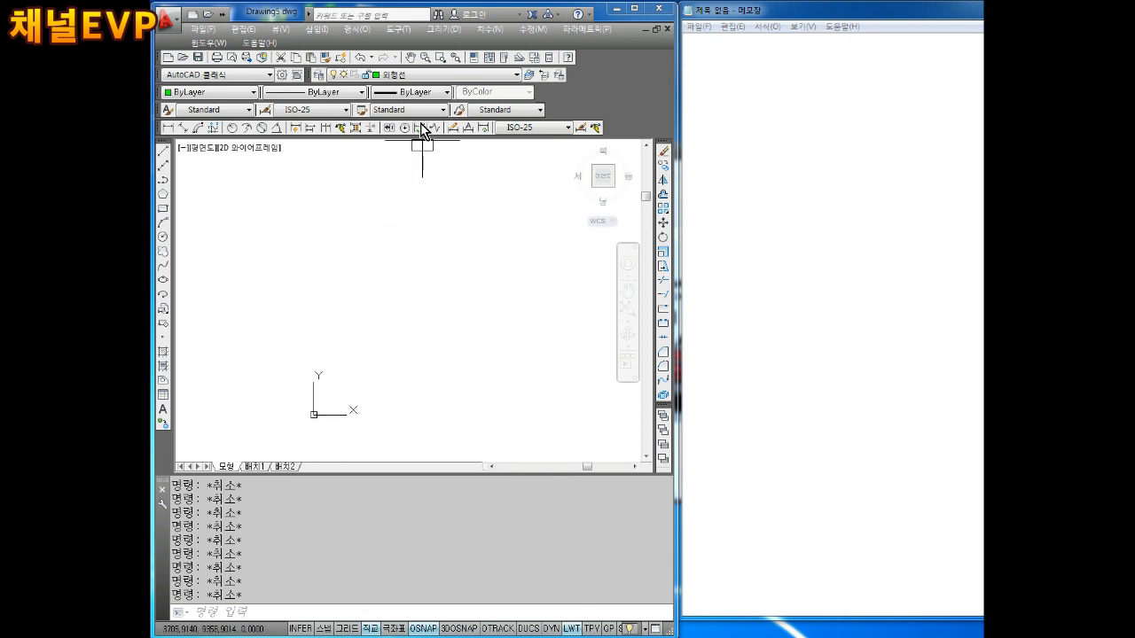
click(401, 81)
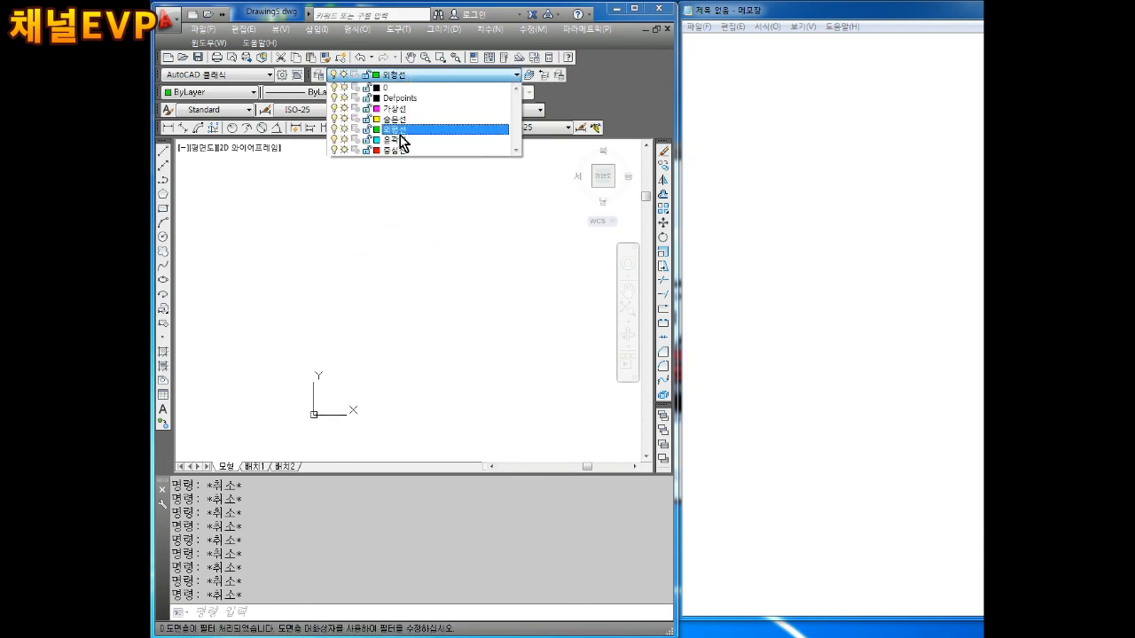
click(404, 143)
click(403, 76)
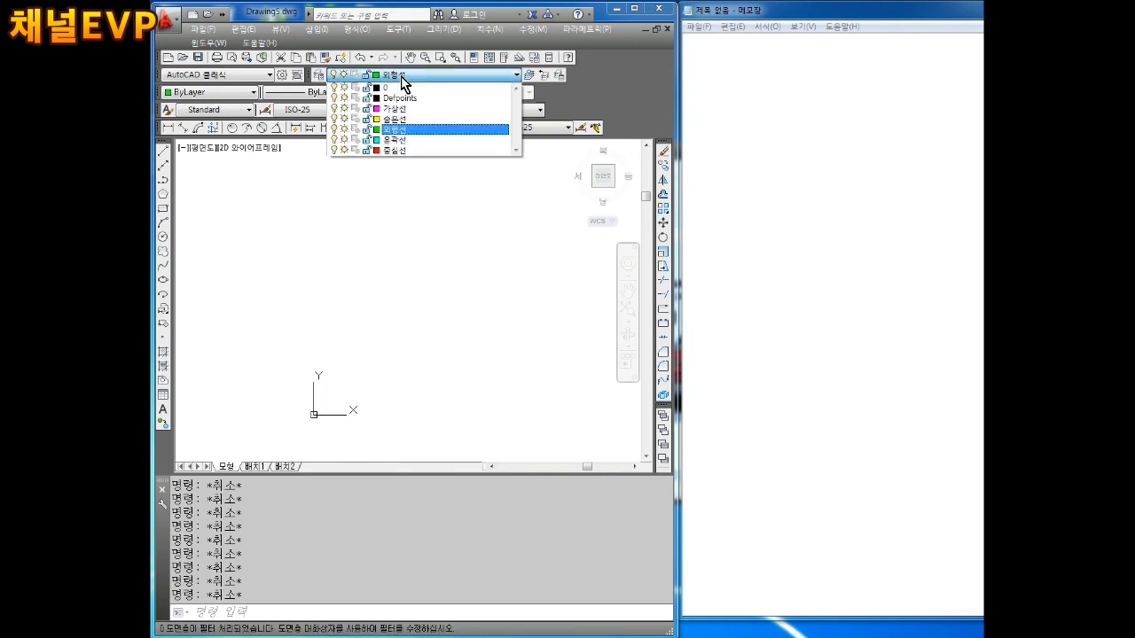
click(404, 139)
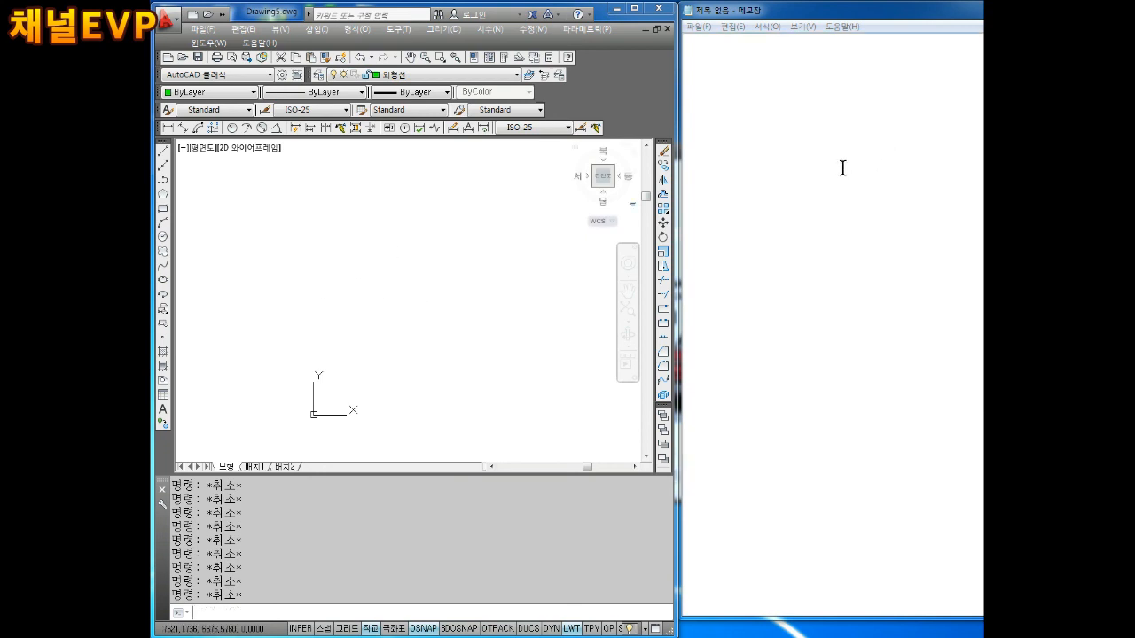
Write the dimension notes R25 and 파이25 on separate lines in Notepad
click(795, 120)
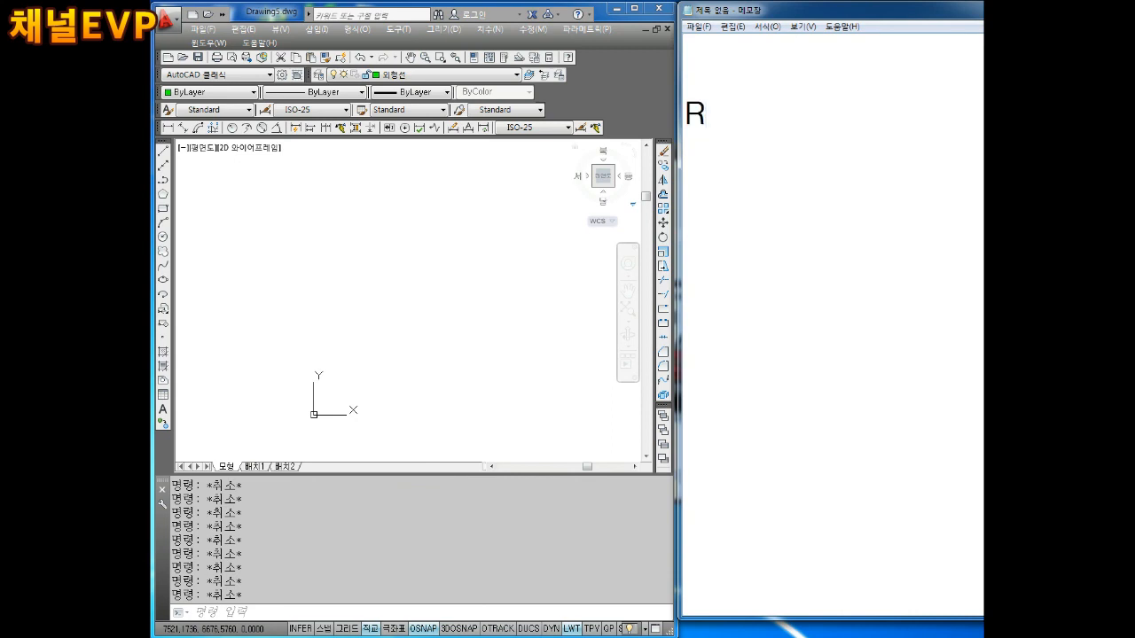
text(KD)
key(BackSpace)
key(BackSpace)
key(BackSpace)
key(Hangul)
text(파이25)
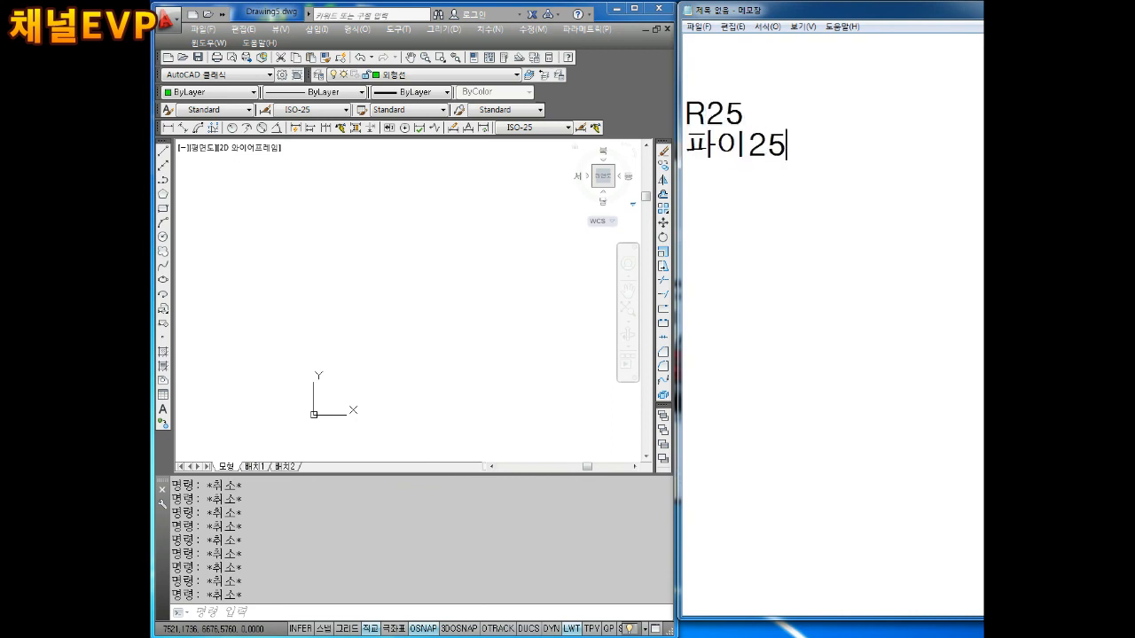
click(393, 291)
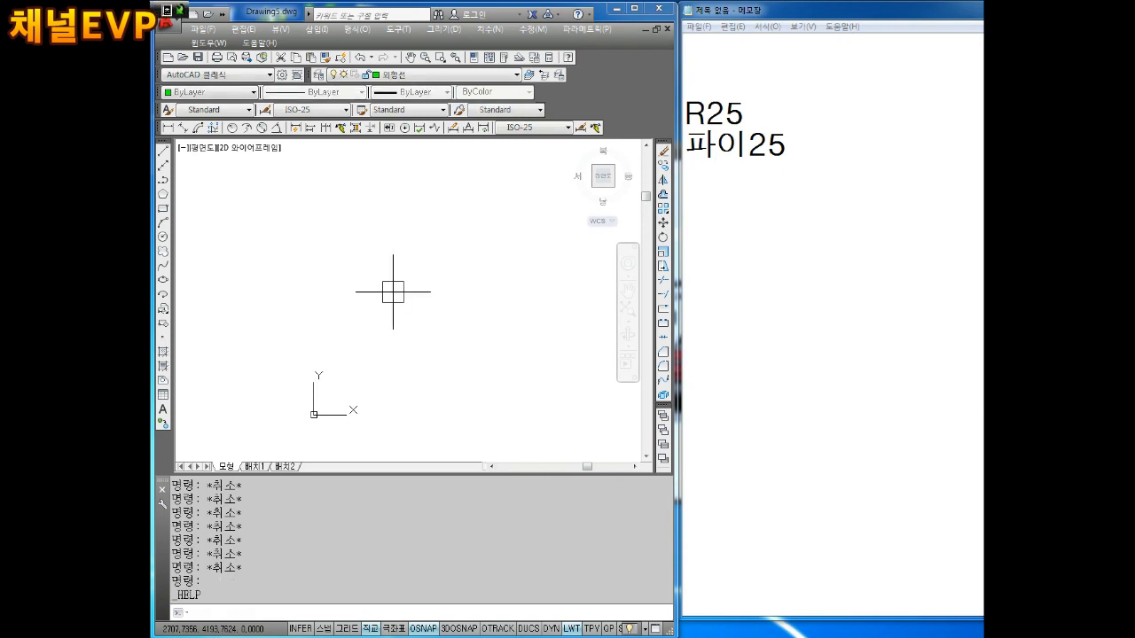
text(ㅊ)
key(F1)
click(794, 23)
key(Escape)
key(Escape)
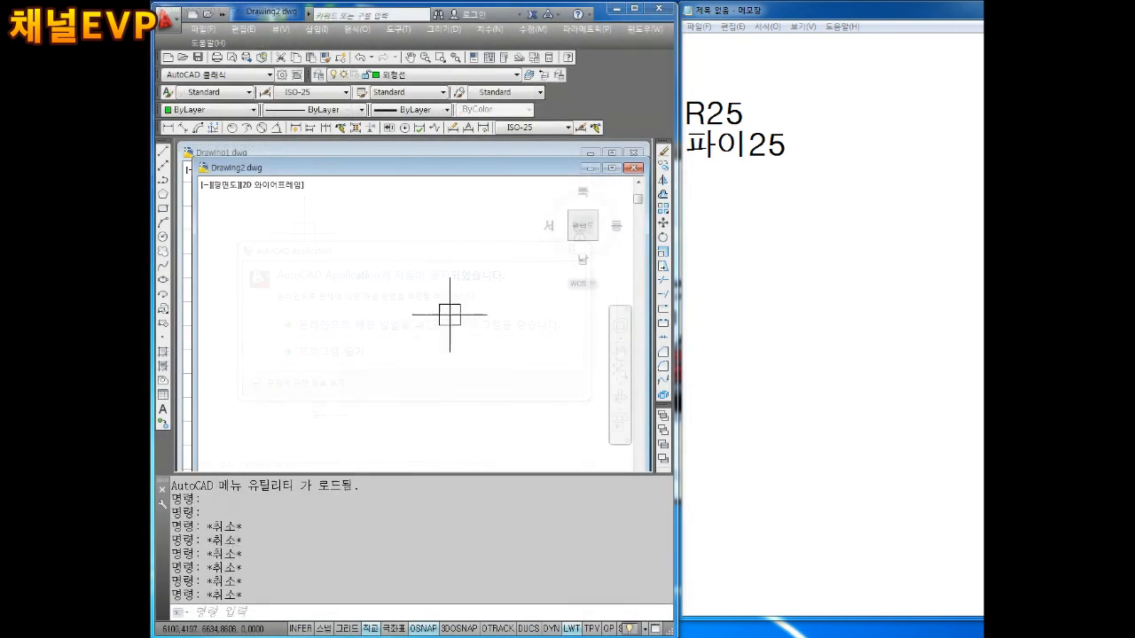
Maximize the Drawing2.dwg drawing window in AutoCAD
key(Escape)
key(Escape)
click(615, 168)
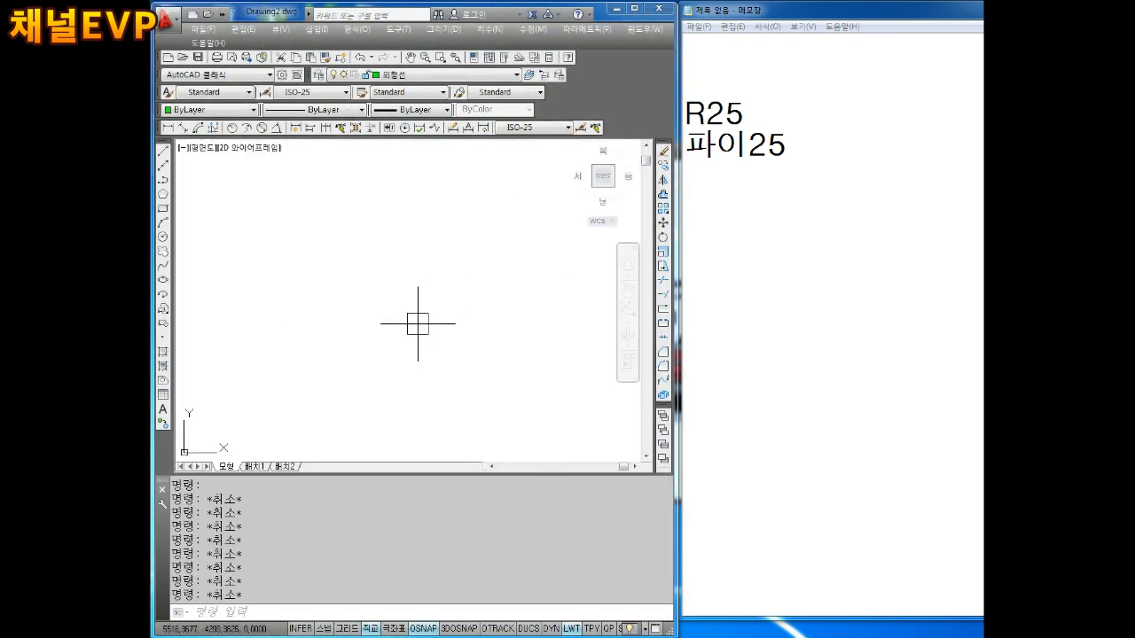
Draw a circle with a radius of 25 in the empty drawing area
text(c)
key(Return)
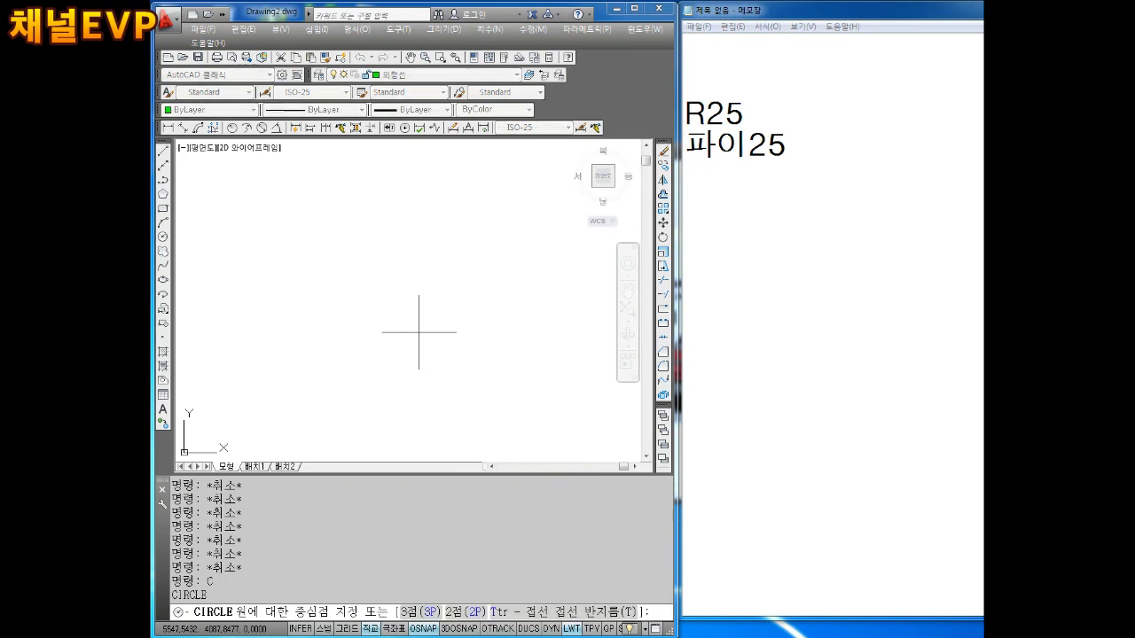
click(384, 285)
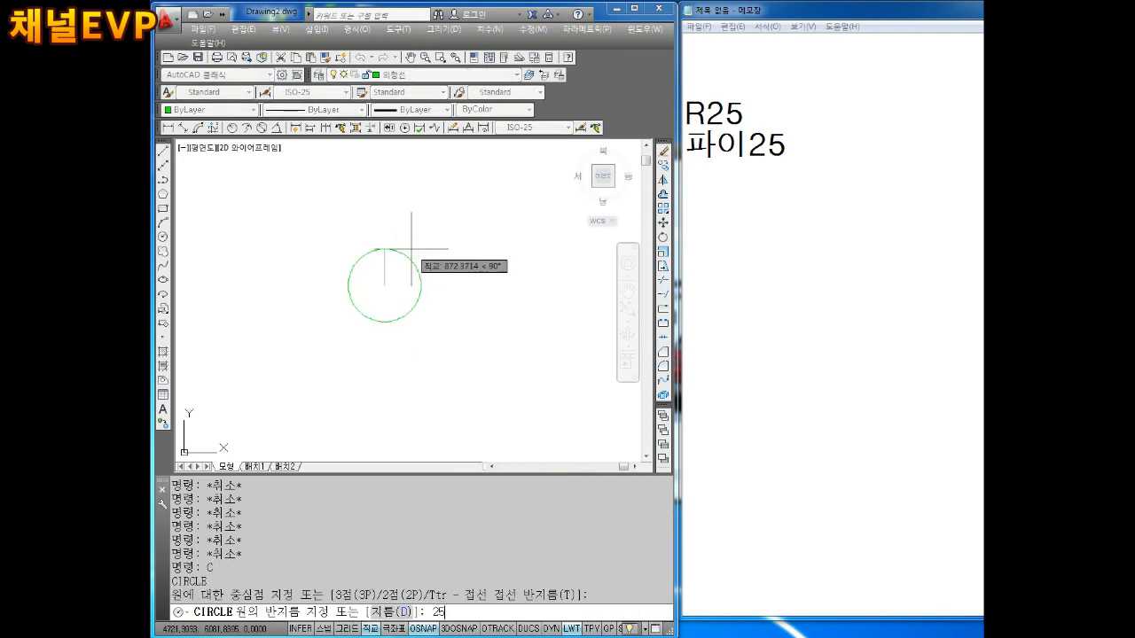
text(25)
key(Return)
key(Escape)
scroll(375, 263, up, 10)
scroll(376, 382, up, 5)
scroll(461, 301, down, 7)
scroll(488, 297, up, 4)
middle_drag(468, 289, 451, 253)
key(Escape)
key(Escape)
Add the command note RE엔터 below the dimension notes in Notepad and return to the AutoCAD drawing
click(760, 240)
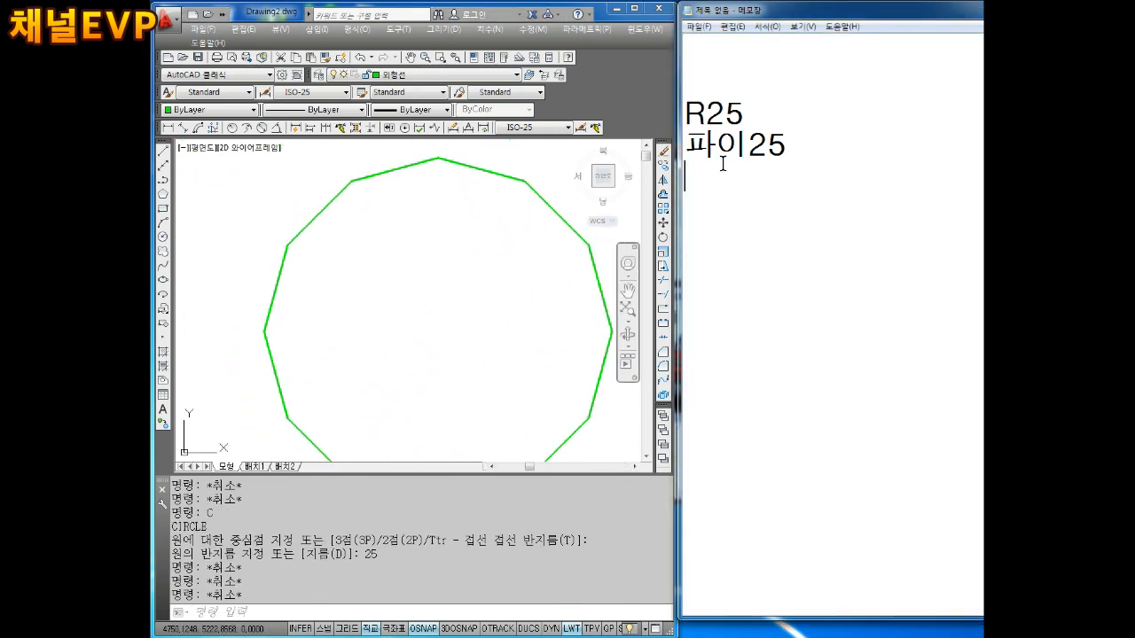
text(RE엔터)
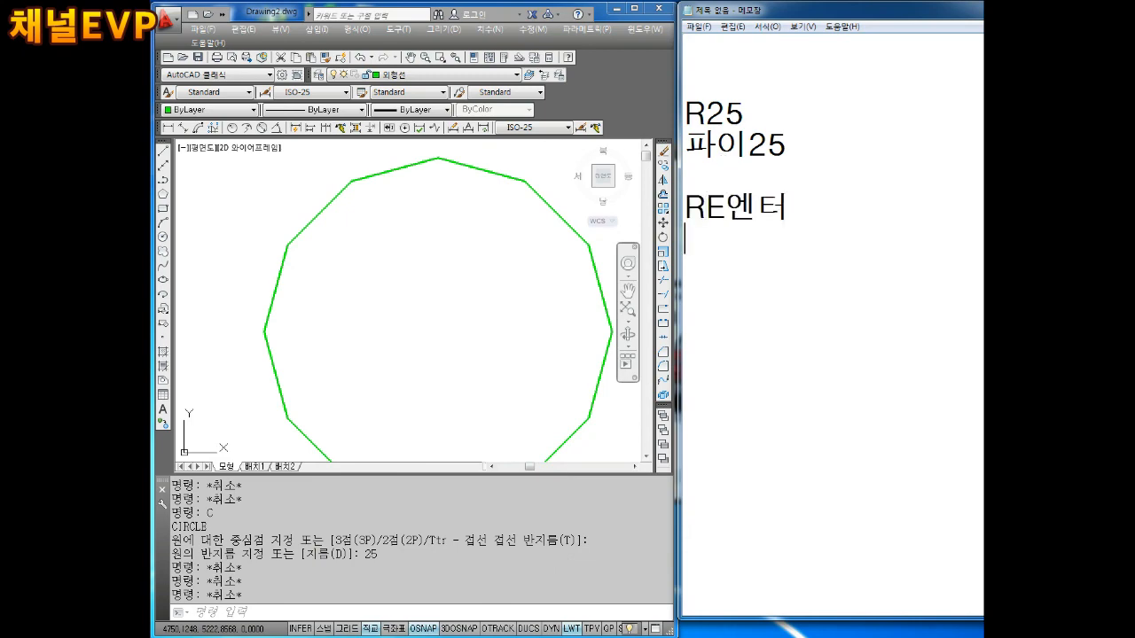
click(434, 307)
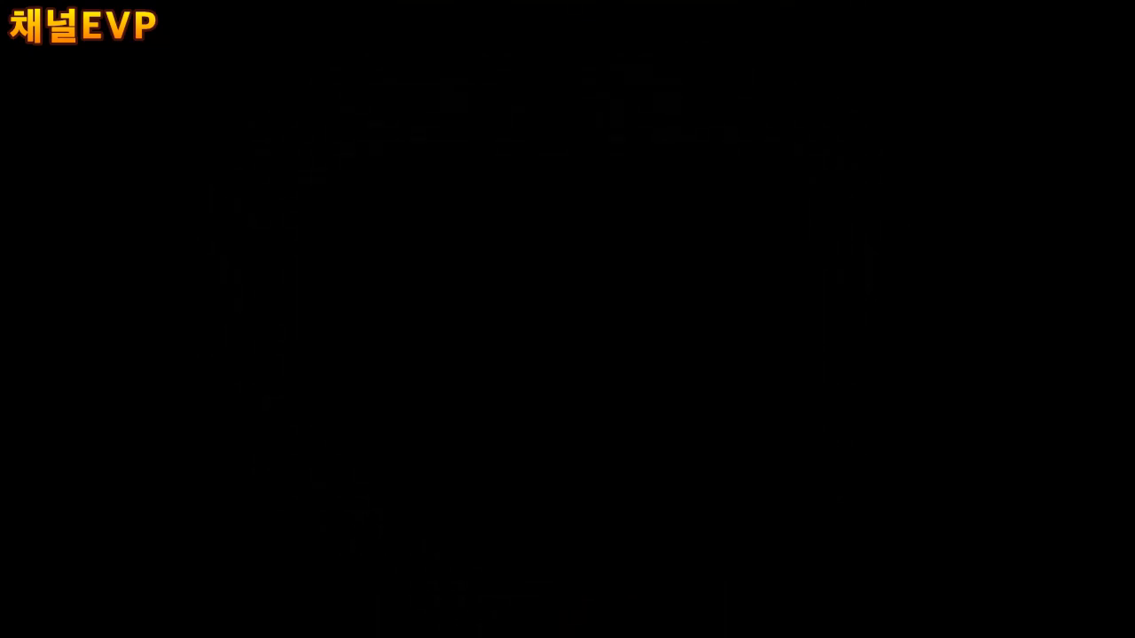